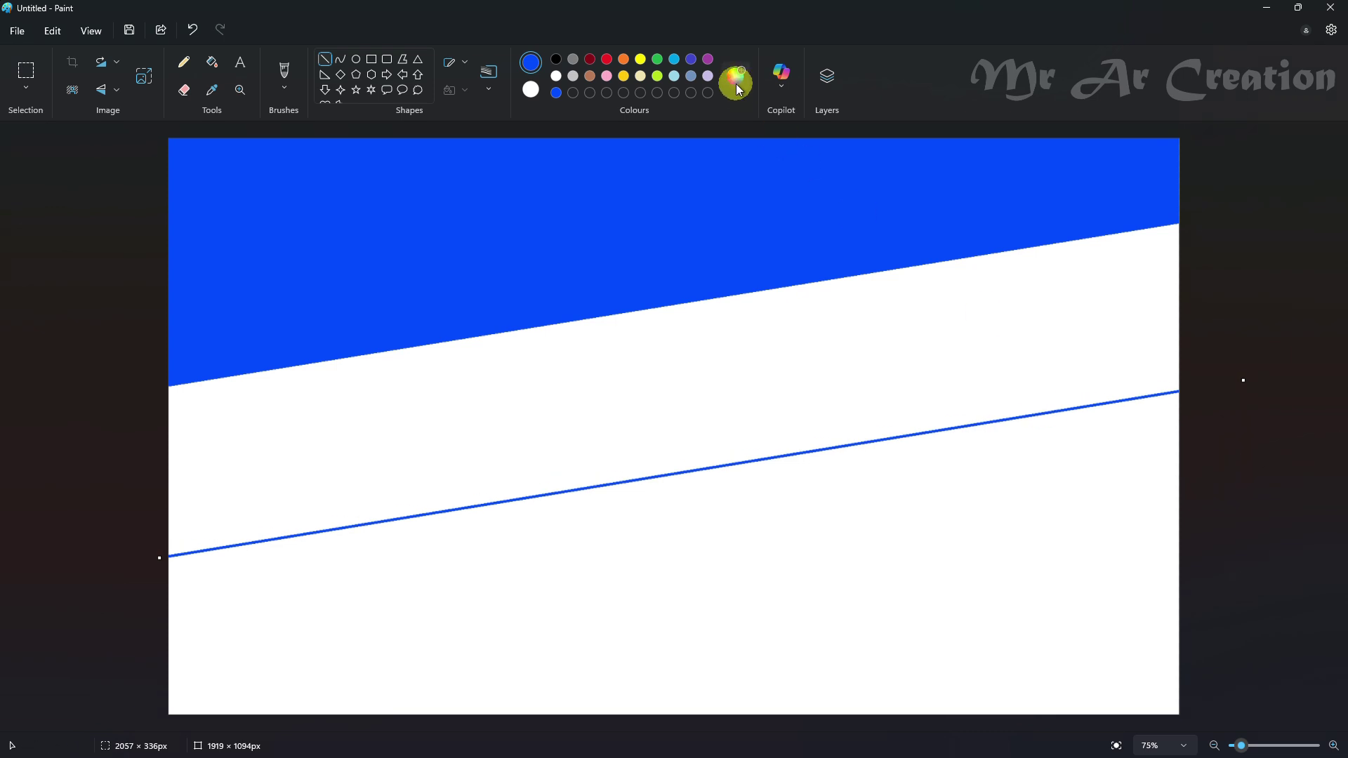
Mix a custom light blue and fill the diagonal band below the solid blue area with it.
click(581, 292)
click(566, 572)
click(212, 61)
click(454, 390)
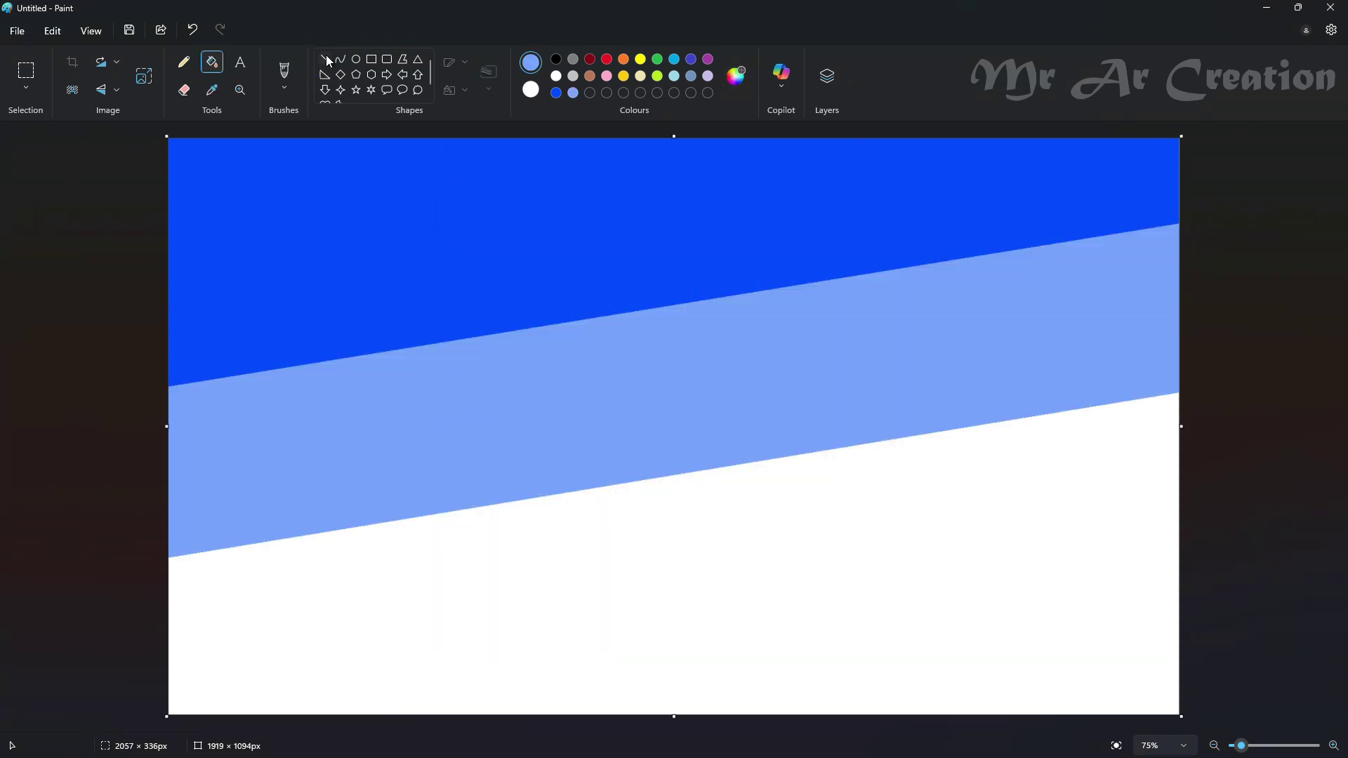
Draw a diagonal line about 1806 × 330 px across the white area, roughly parallel to the light blue band.
click(324, 60)
drag(281, 712, 1232, 538)
drag(1082, 564, 1053, 574)
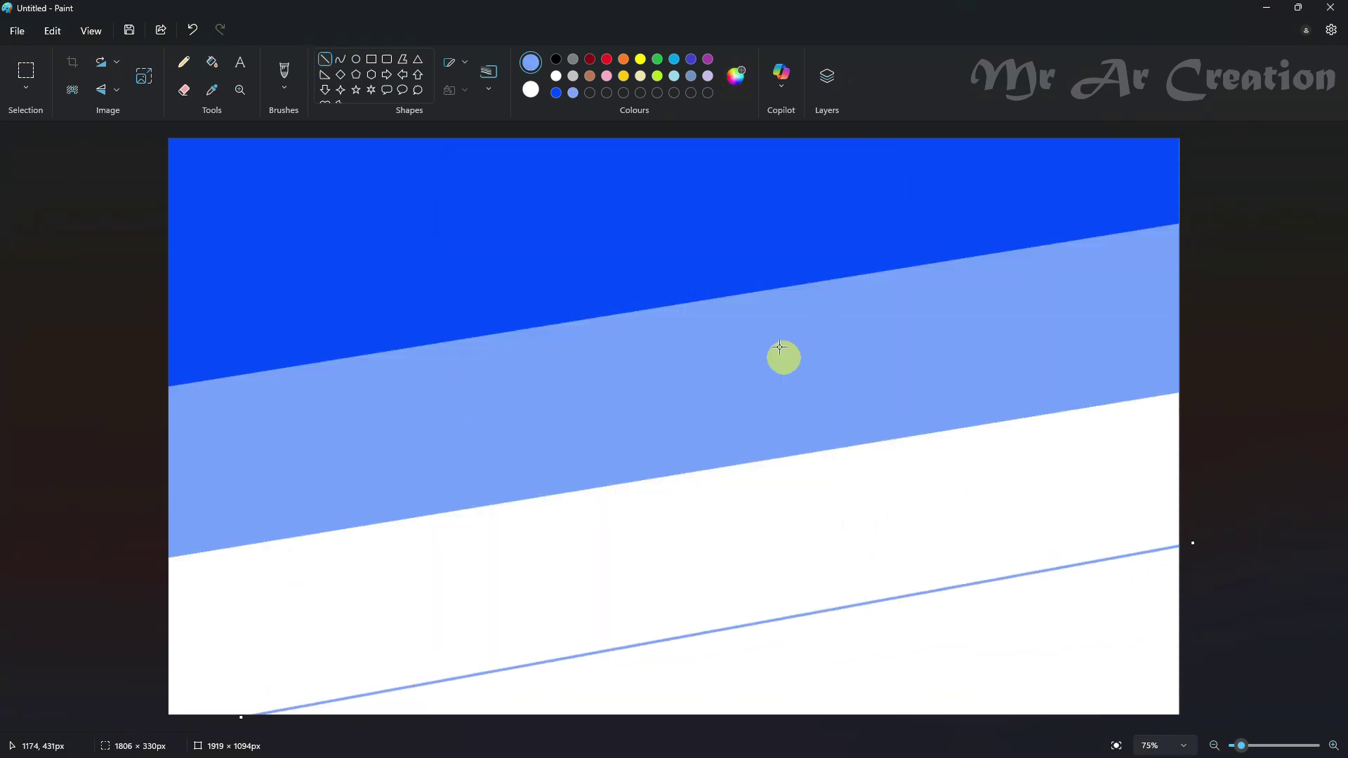
Mix a custom pale pink and fill the band between the light blue area and the new diagonal line.
click(736, 75)
click(624, 485)
click(567, 568)
click(213, 65)
click(732, 517)
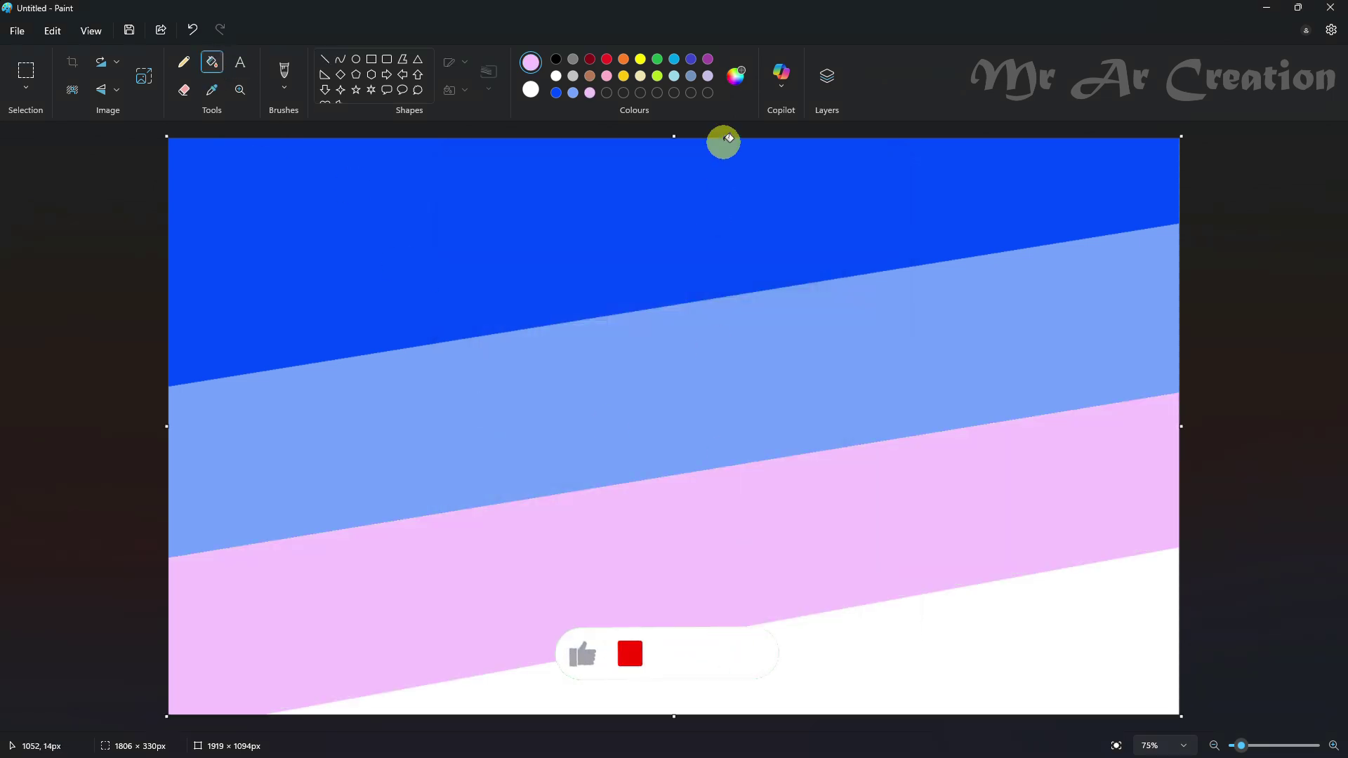
Mix a stronger pink and fill the remaining white area in the canvas's lower-right part.
click(736, 75)
click(618, 309)
click(624, 558)
click(758, 605)
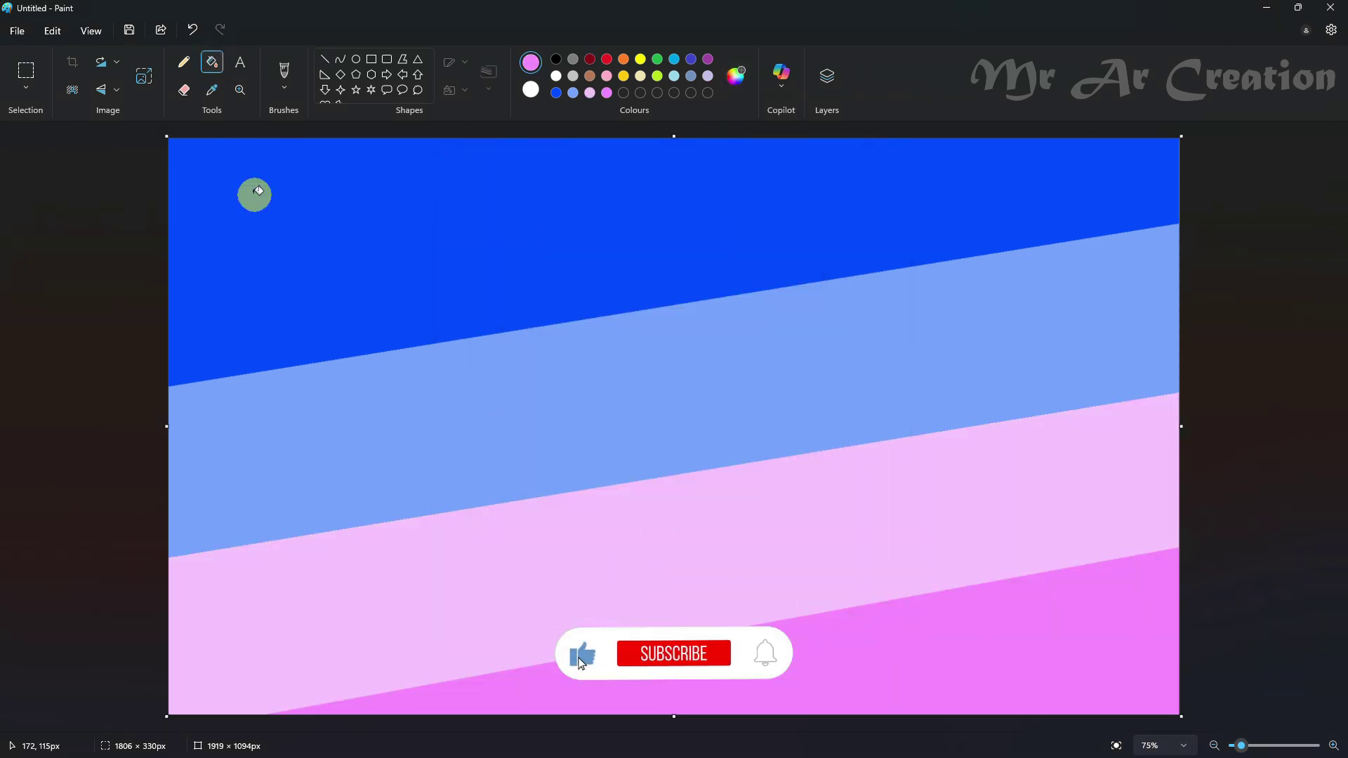
Resize the image's width to 1 pixel.
click(144, 76)
click(685, 314)
double_click(624, 366)
text(1)
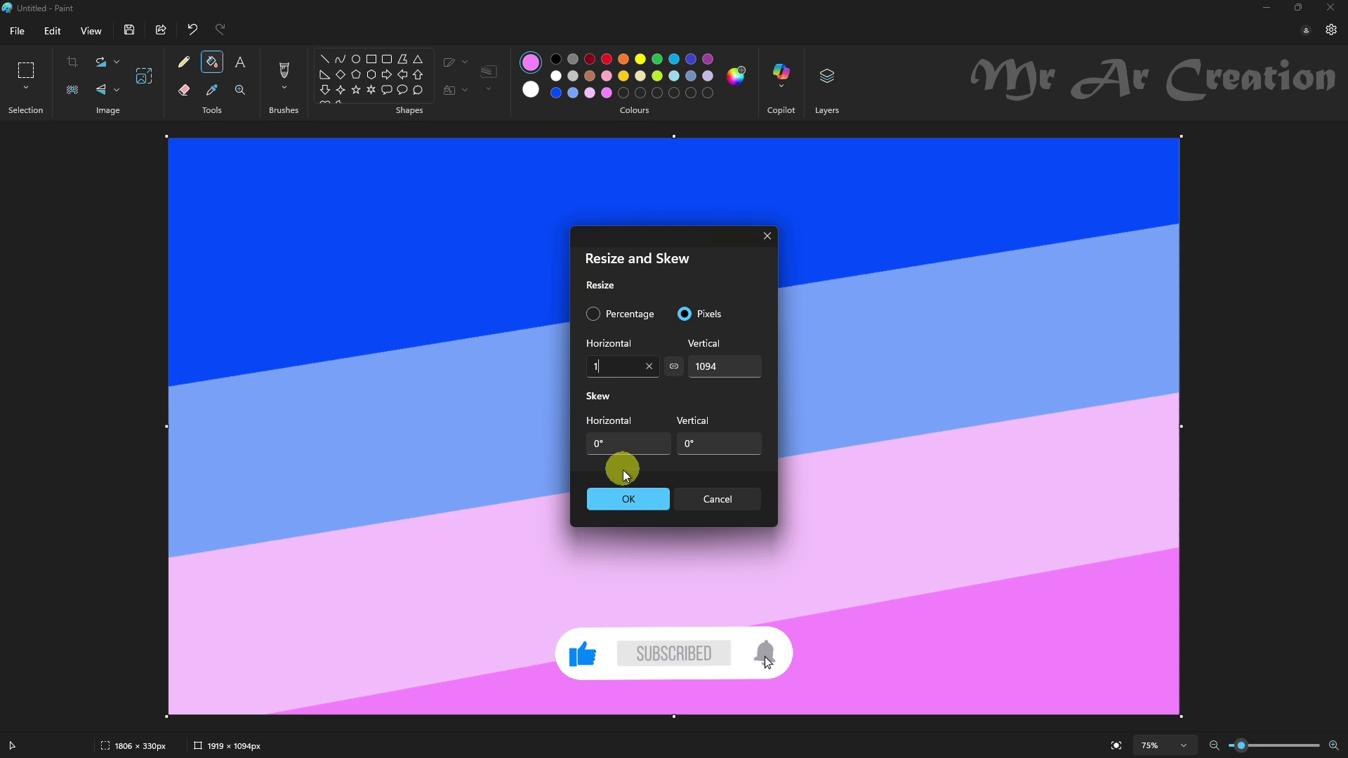
click(628, 498)
Stretch the image's width back out to 1919 pixels to blend the bands into a gradient.
click(144, 76)
click(674, 312)
double_click(626, 369)
text(1919)
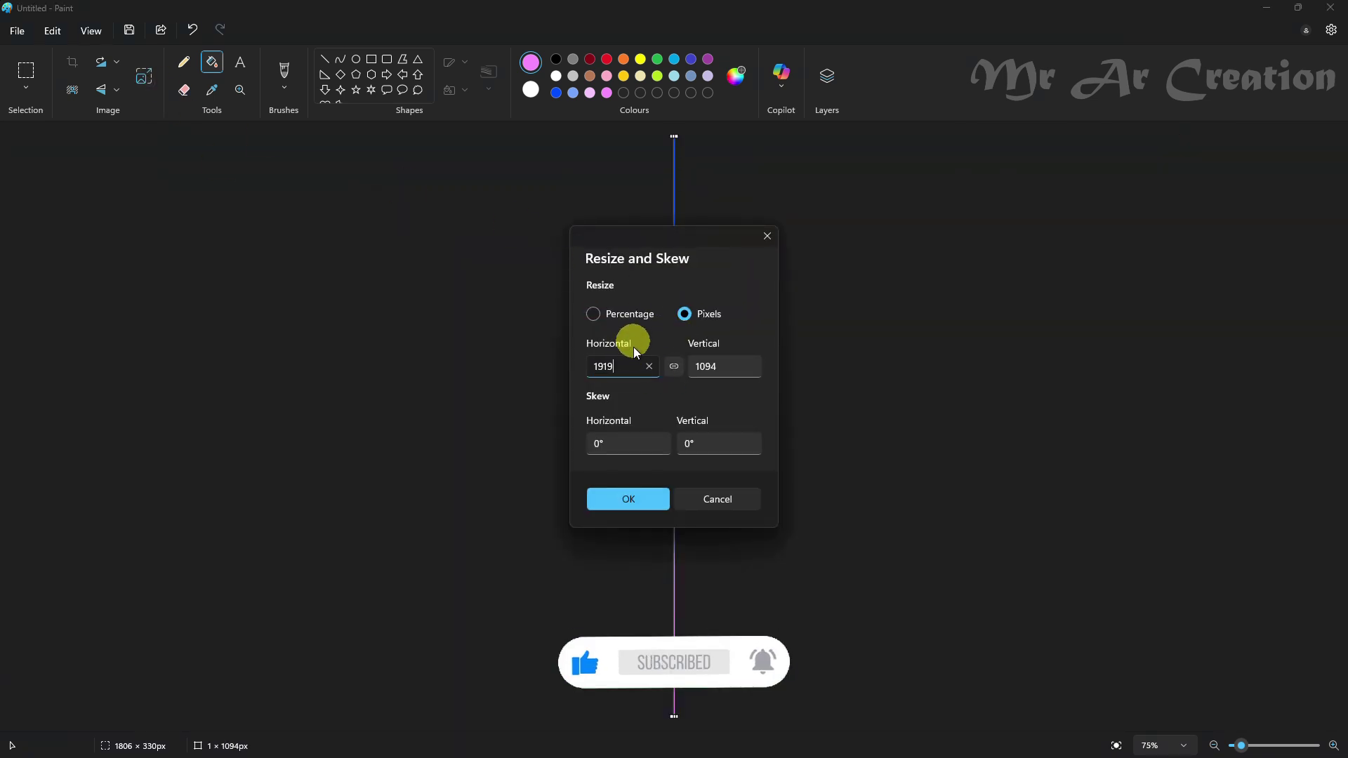
click(629, 498)
Resize the image's height to 5 pixels with the aspect ratio unlocked.
click(144, 76)
click(686, 314)
click(674, 367)
double_click(722, 368)
text(5)
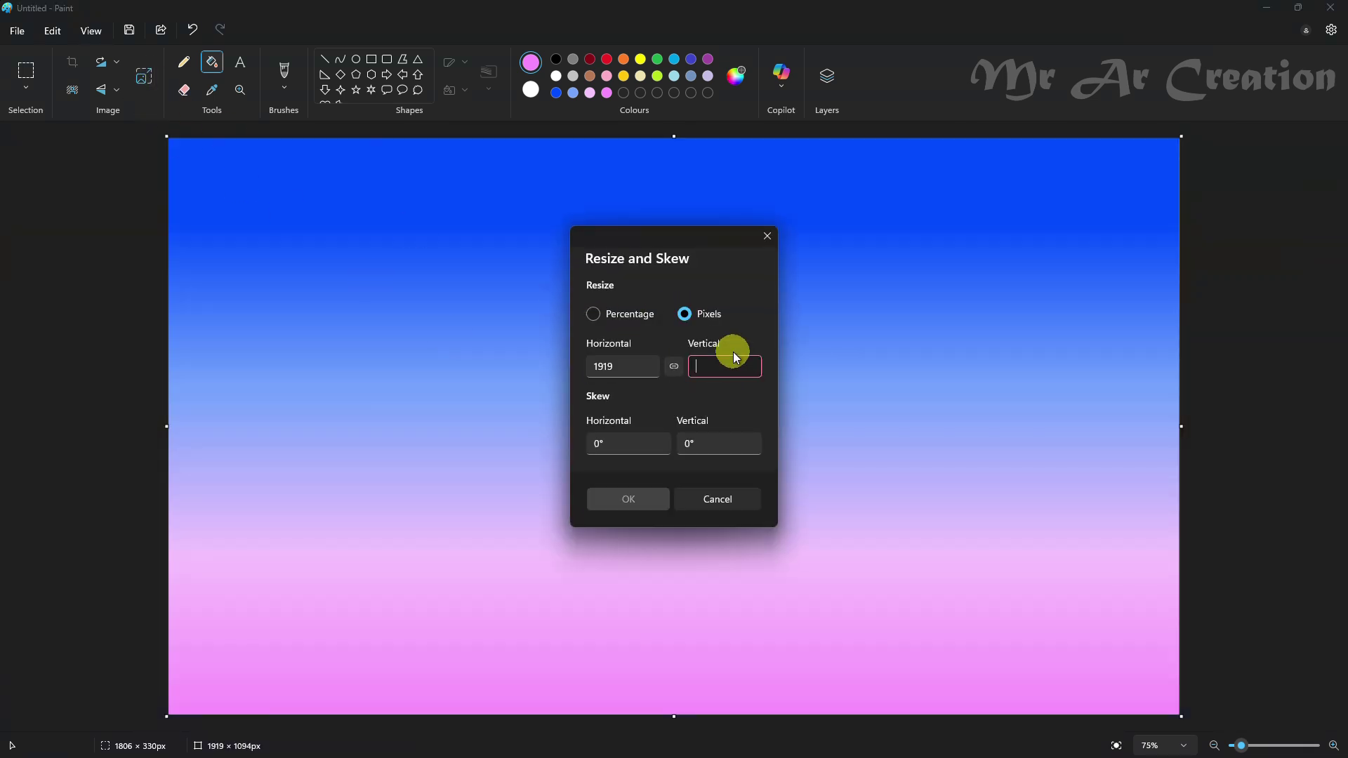
click(628, 498)
Stretch the image's height back out to 1094 pixels.
click(143, 76)
click(685, 314)
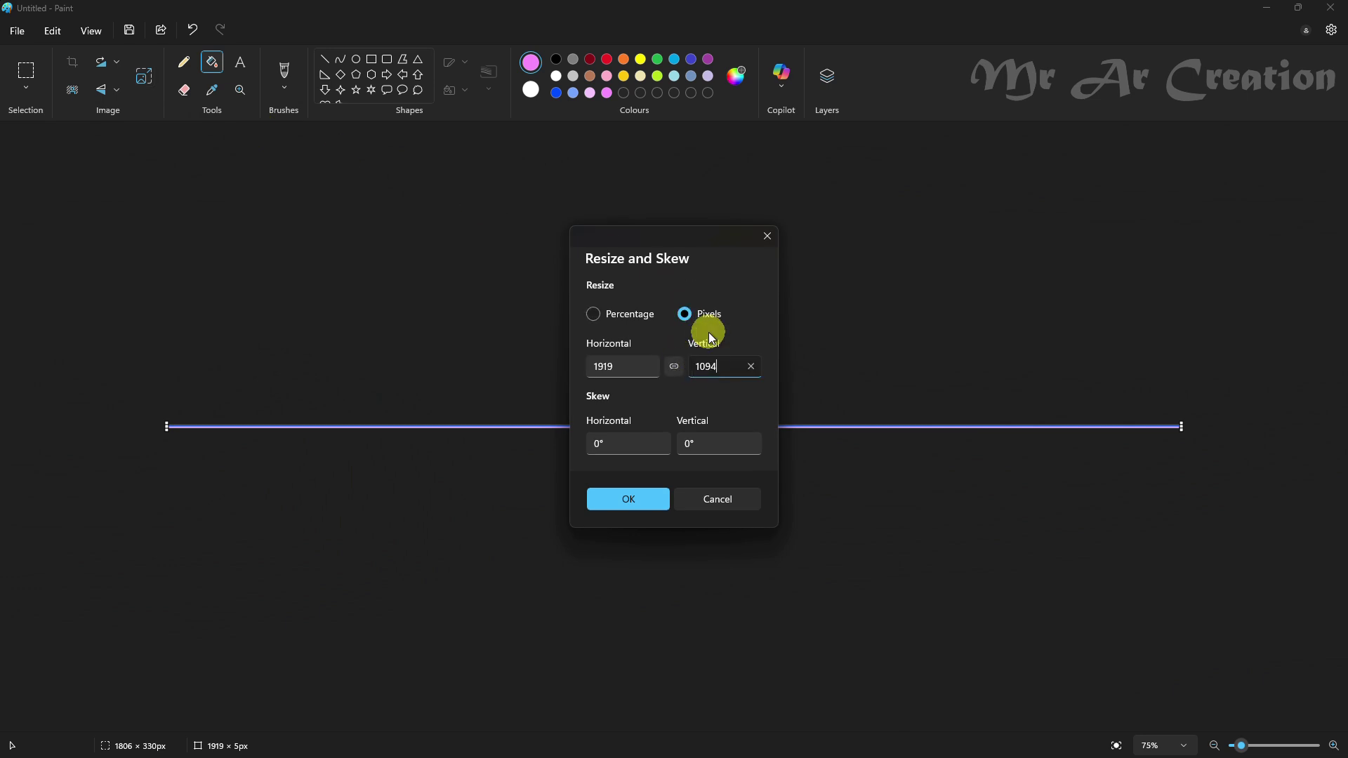
click(644, 498)
Select the whole gradient, squash it into the lower half of the canvas and flip it vertically.
click(26, 87)
click(63, 162)
drag(674, 138, 731, 439)
right_click(735, 458)
mouse_move(780, 404)
click(944, 404)
Copy the flipped gradient and paste a duplicate onto the canvas.
right_click(764, 472)
click(836, 182)
right_click(845, 240)
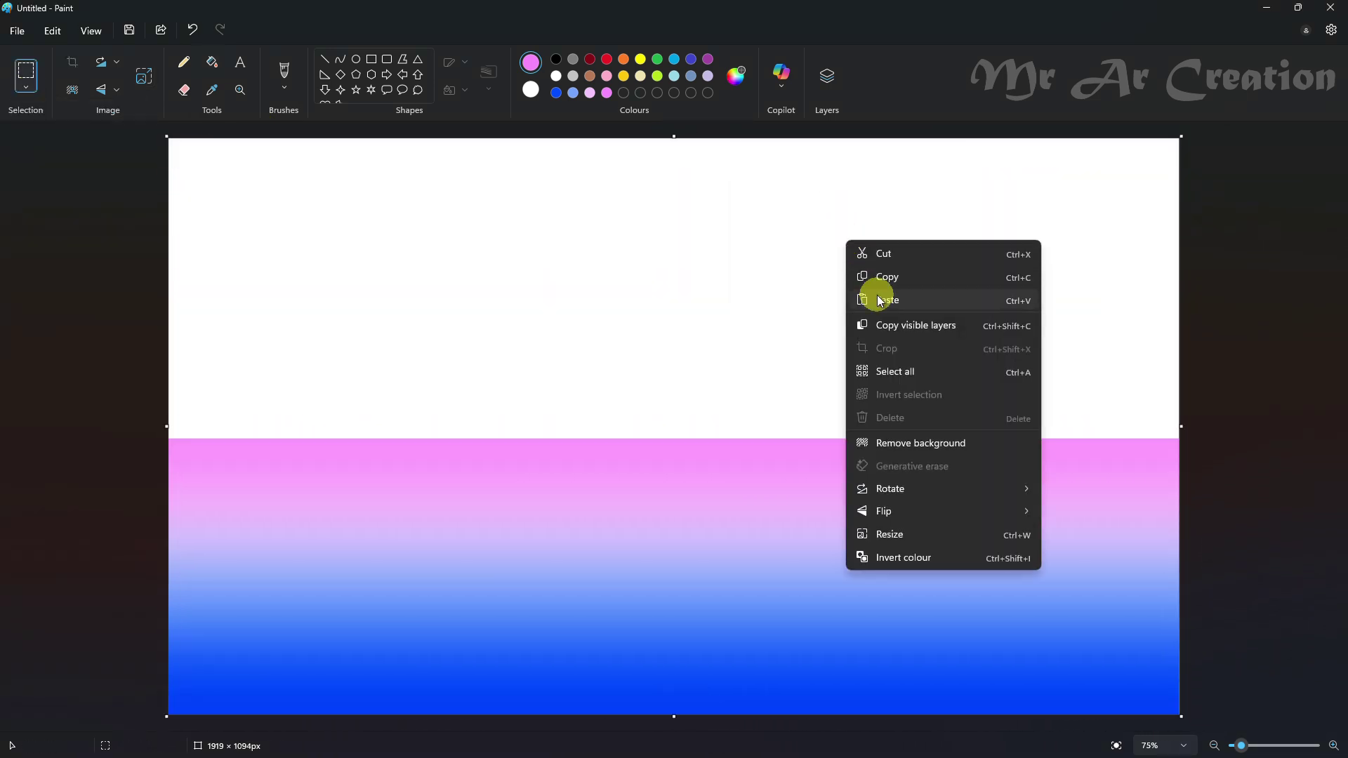
click(878, 297)
Flip the pasted gradient vertically and stretch it downward to a height of 713 px.
right_click(798, 283)
mouse_move(913, 554)
click(1023, 557)
drag(674, 415, 843, 512)
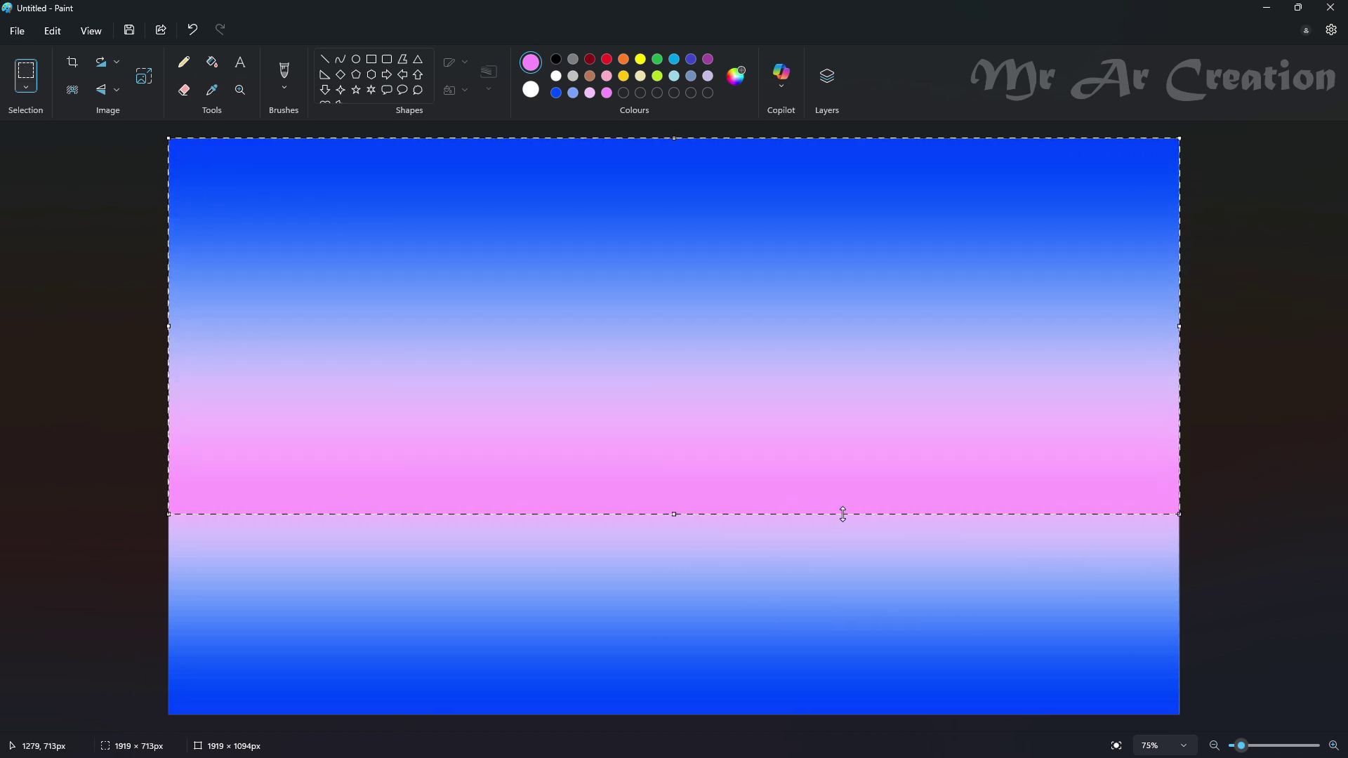
click(1260, 490)
Add a new layer and draw a black-filled wedge-shaped pier deck reaching the canvas's right edge below the horizon.
click(827, 76)
click(1300, 147)
click(557, 59)
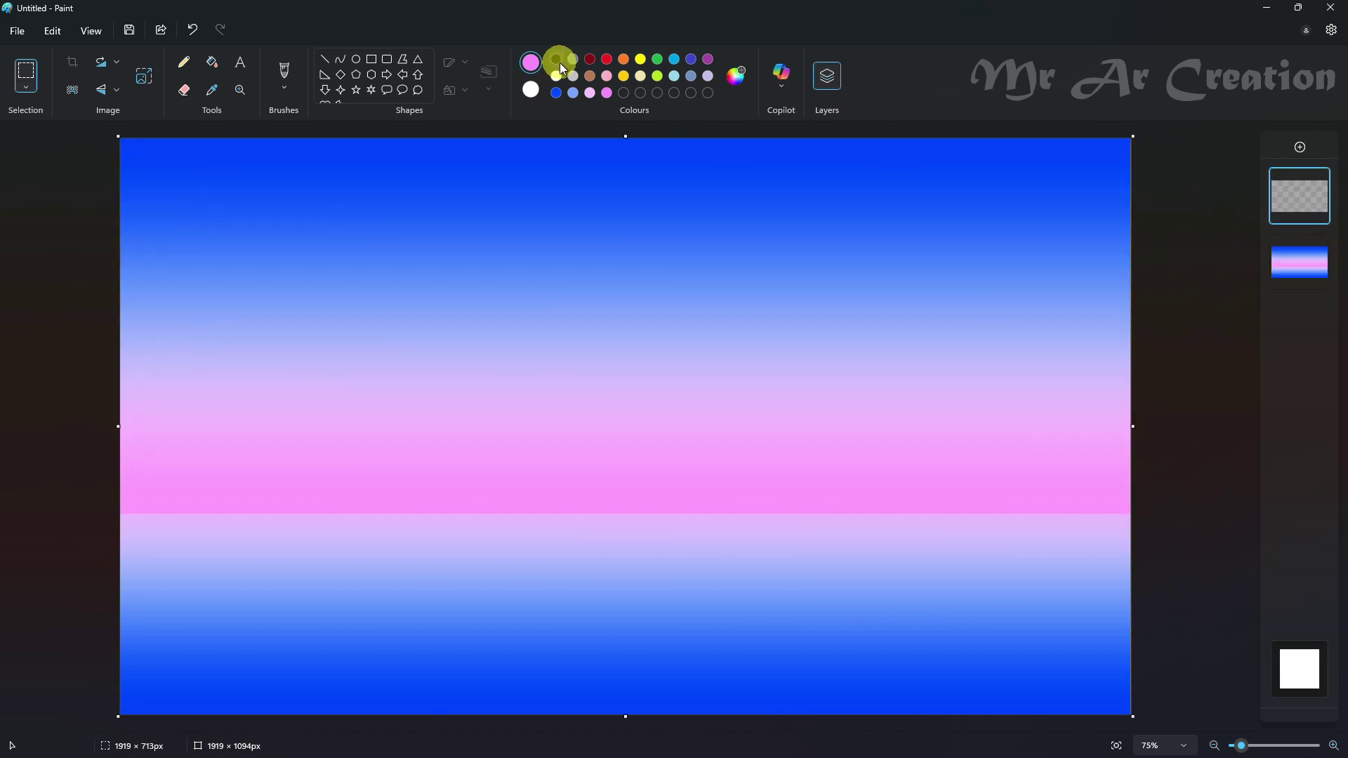
click(325, 59)
drag(767, 532, 1240, 620)
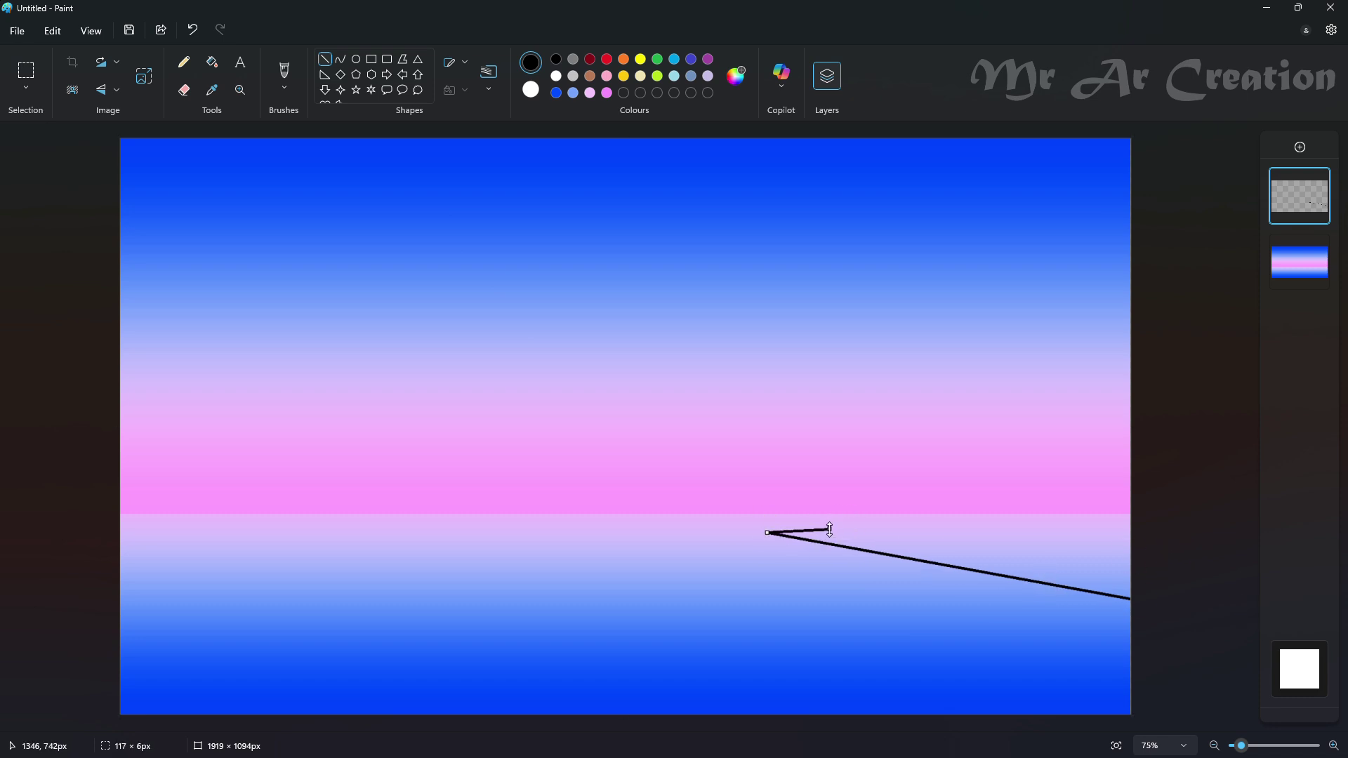
drag(828, 528, 1184, 550)
click(978, 554)
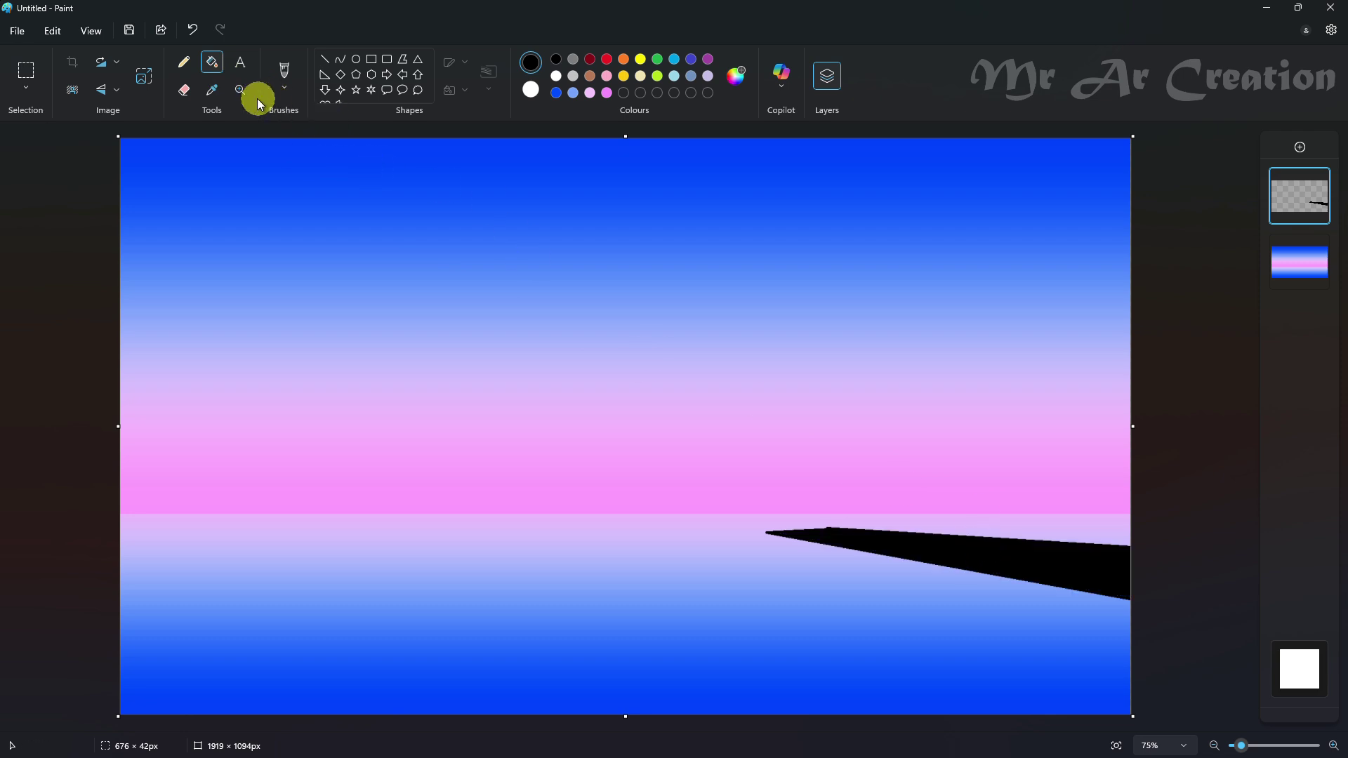
Draw two slightly slanted black support posts through the narrow end of the pier.
drag(771, 535, 776, 507)
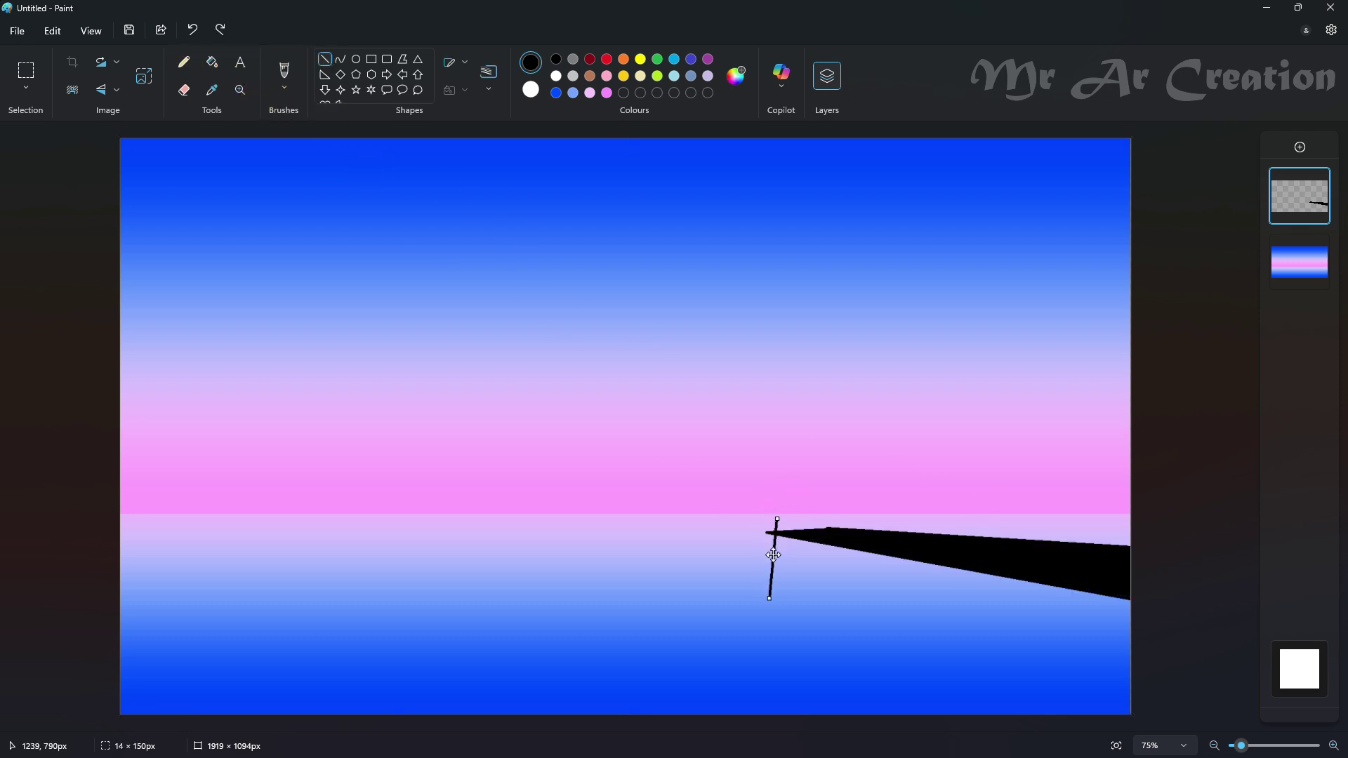
drag(773, 555, 776, 550)
click(836, 494)
key(ctrl+z)
drag(833, 604, 830, 602)
Draw four more black support posts spaced along the wider part of the pier up to the canvas edge.
click(960, 532)
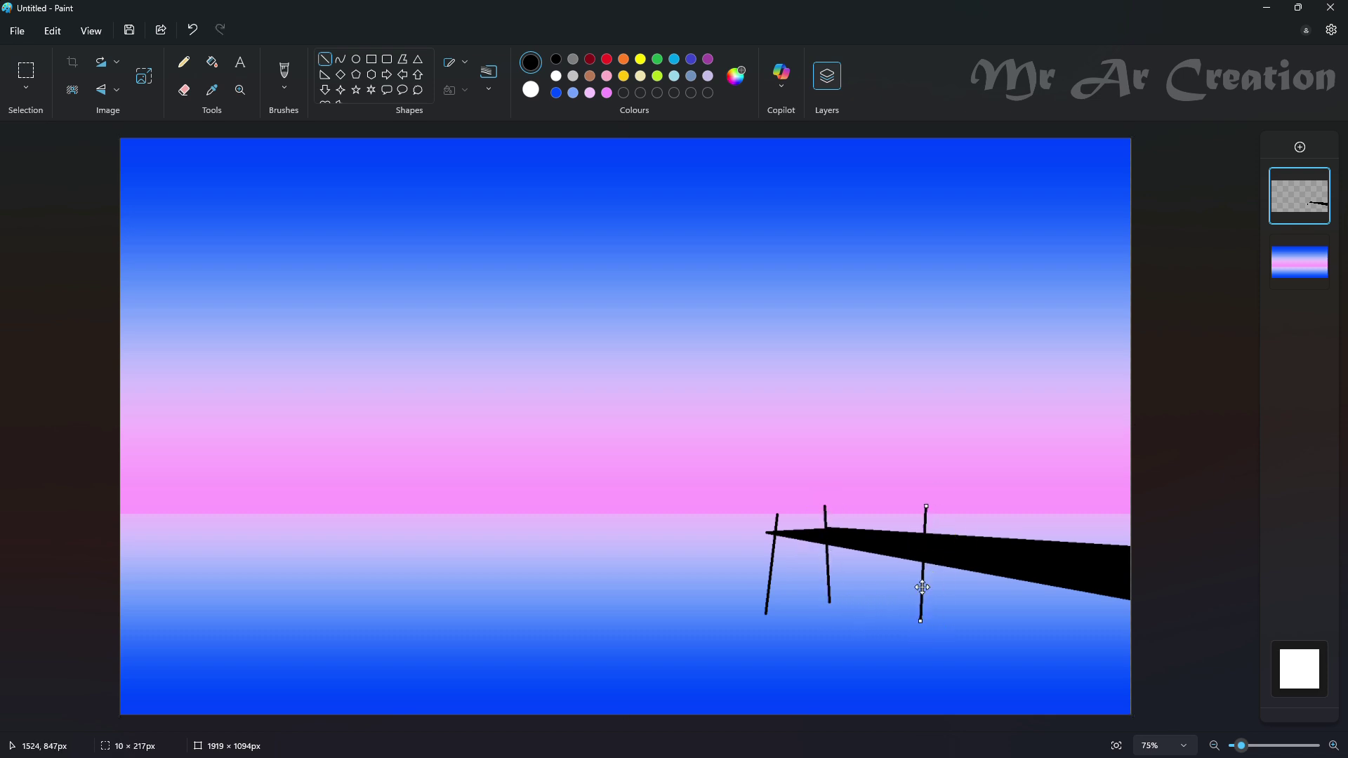
drag(923, 587, 921, 591)
click(973, 521)
click(1033, 624)
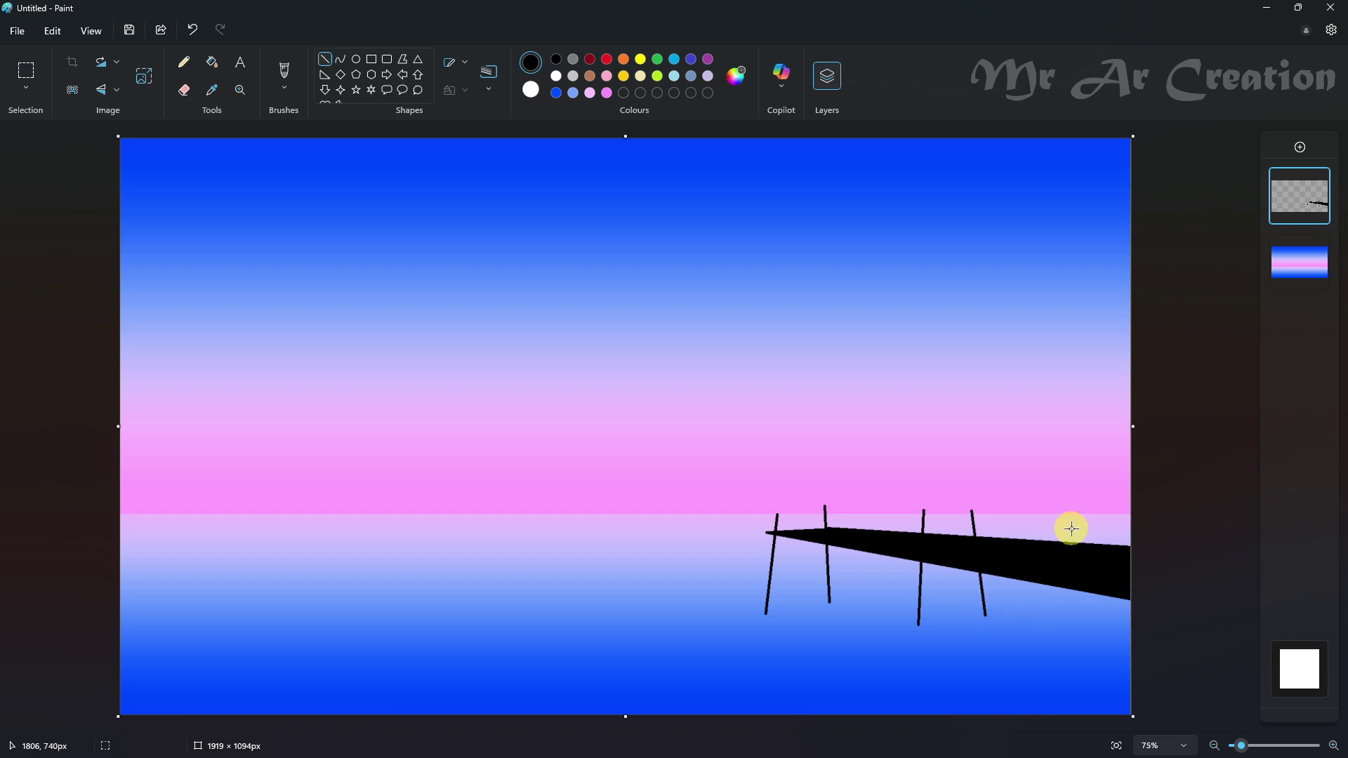
drag(1077, 528, 1066, 653)
drag(1075, 571, 1073, 565)
click(1125, 538)
drag(1126, 527, 1155, 652)
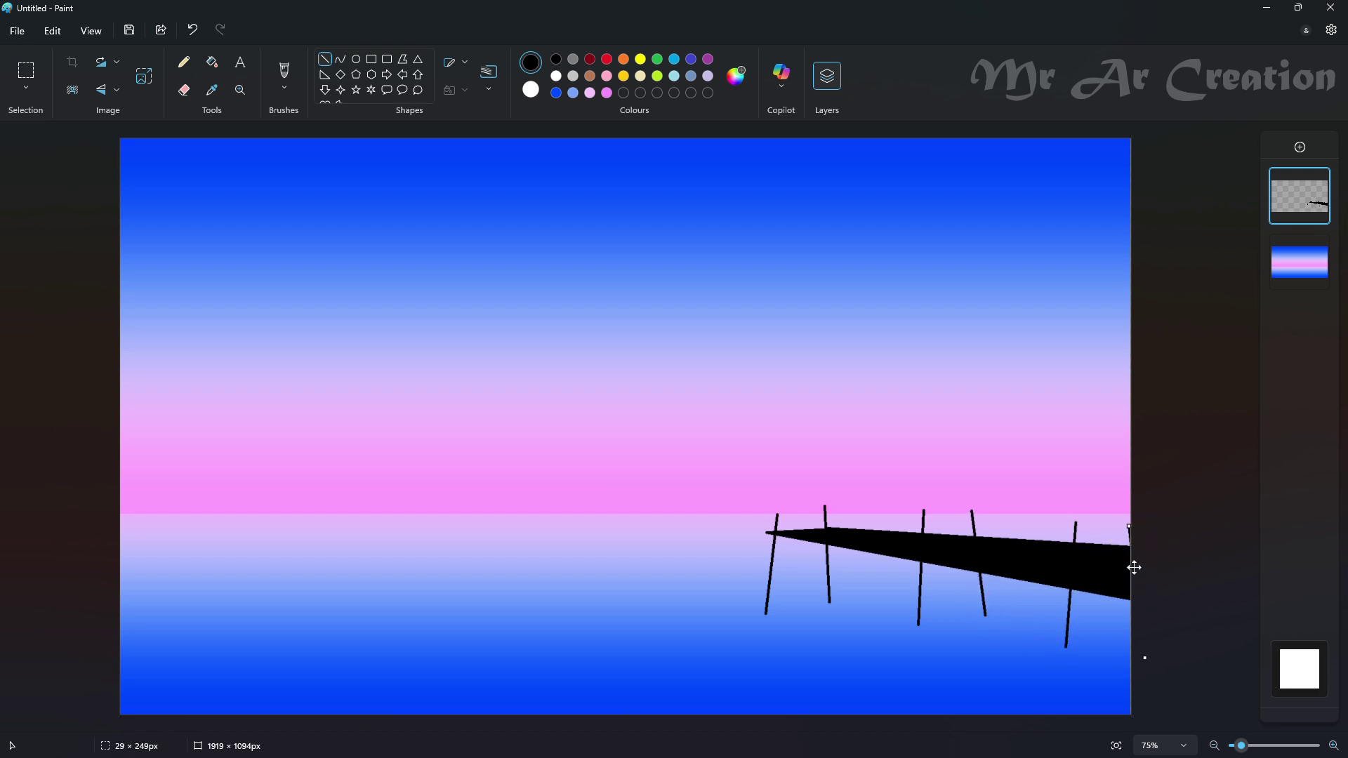
Draw a solid black uneven shoreline along the canvas's lower edge with the Pencil, rising toward the pier.
click(184, 62)
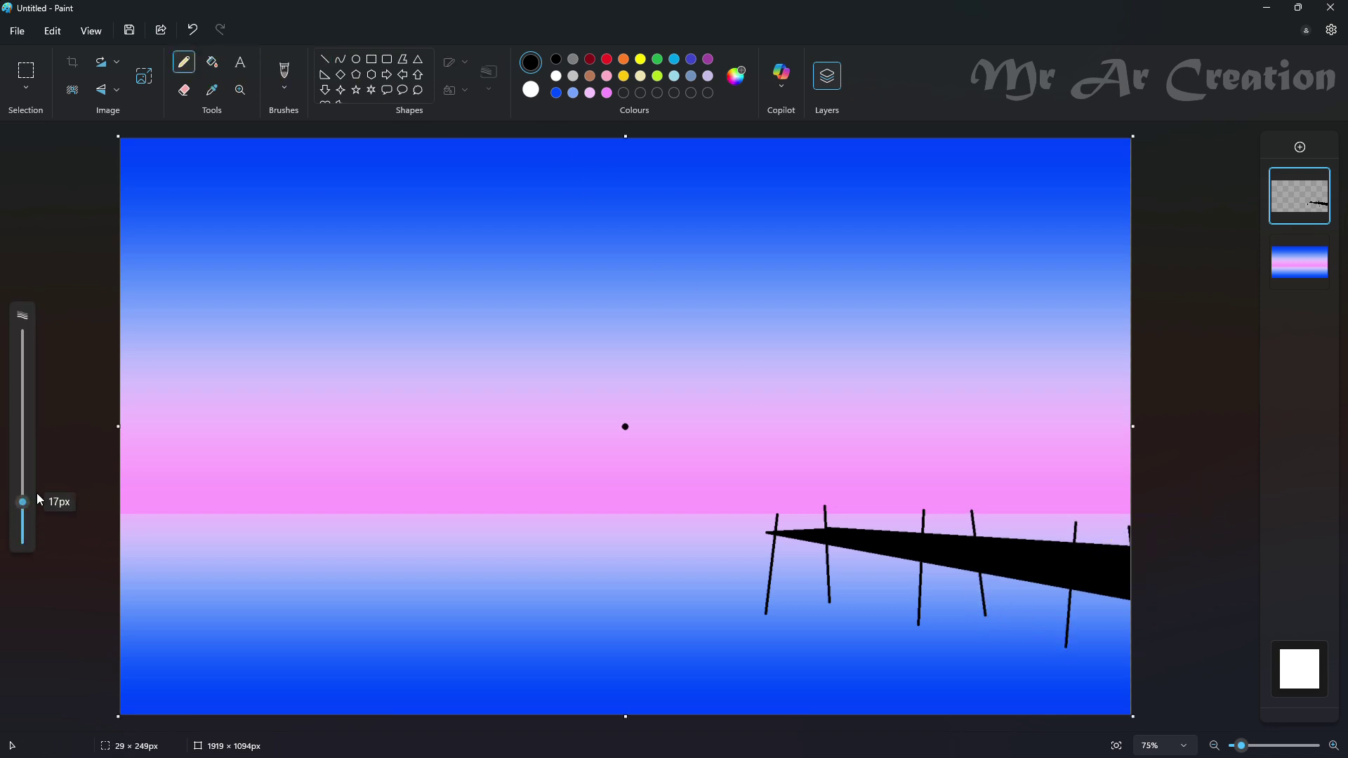
mouse_move(125, 678)
mouse_down()
mouse_move(265, 685)
mouse_move(1054, 629)
mouse_move(1108, 713)
mouse_move(959, 683)
mouse_move(937, 662)
mouse_up()
mouse_move(833, 674)
mouse_down()
mouse_move(313, 681)
mouse_move(125, 659)
mouse_up()
click(340, 59)
drag(261, 398, 383, 667)
drag(295, 472, 263, 492)
drag(337, 554, 351, 562)
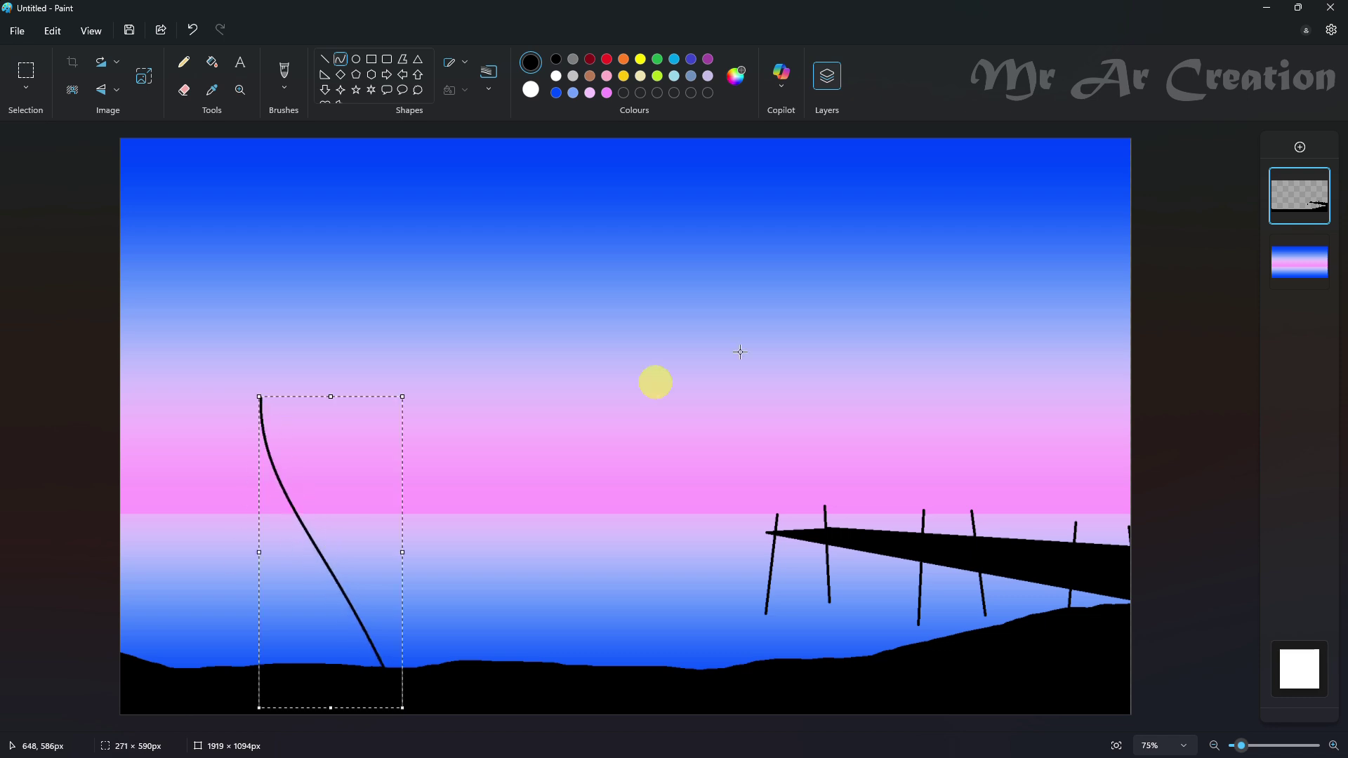
key(ctrl+z)
Add a new layer and draw an S-shaped curve about 268 × 596 px as one edge of a palm trunk.
click(1300, 147)
drag(297, 371, 425, 688)
mouse_move(314, 415)
mouse_down()
mouse_move(290, 460)
mouse_move(424, 497)
mouse_up()
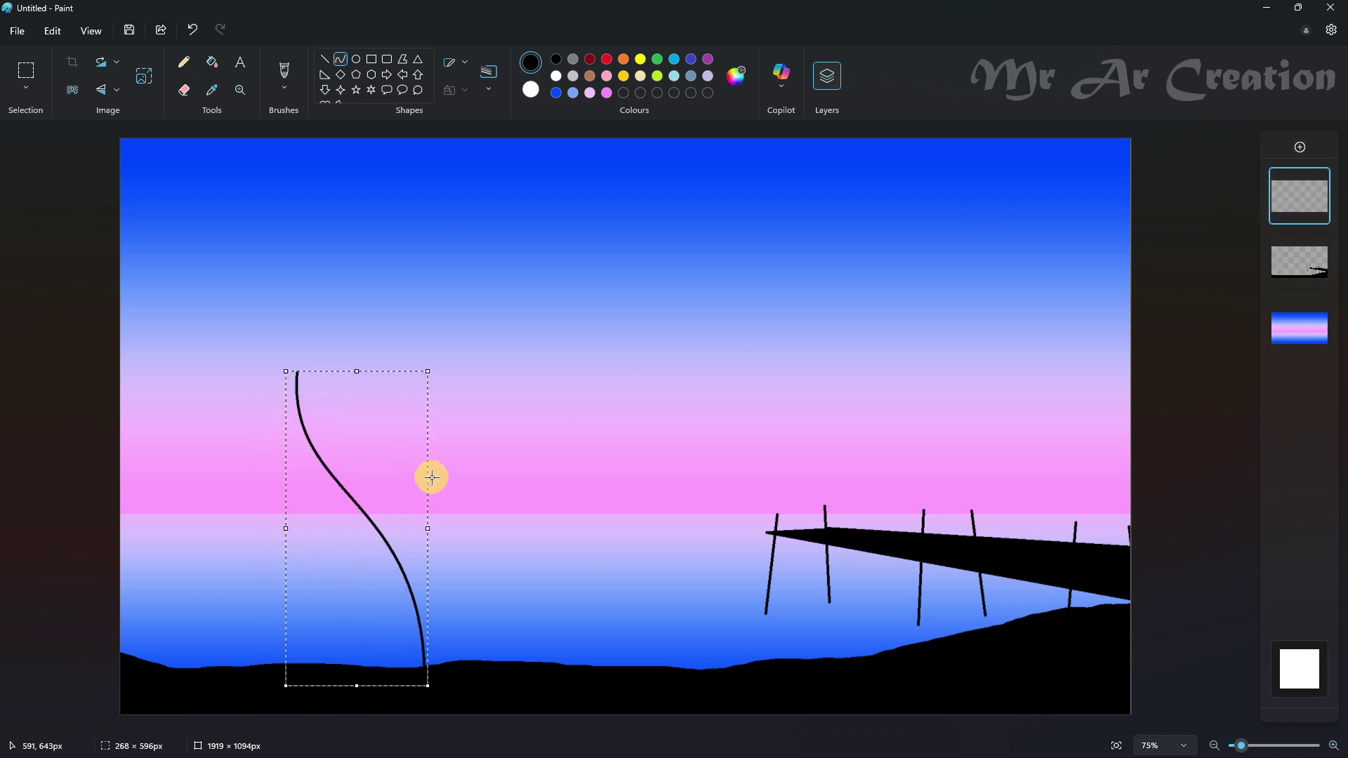
click(458, 510)
Draw a second S-shaped curve as the trunk's other edge, adjusted so the trunk is narrow above and widens toward the ground.
mouse_move(292, 372)
mouse_down()
mouse_move(292, 440)
mouse_move(421, 674)
mouse_up()
mouse_move(323, 450)
mouse_down()
mouse_move(303, 436)
mouse_move(294, 457)
mouse_up()
drag(358, 531, 421, 516)
drag(288, 675, 272, 713)
mouse_move(426, 371)
mouse_down()
mouse_move(446, 371)
mouse_move(400, 370)
mouse_up()
drag(272, 371, 294, 370)
drag(294, 541, 285, 535)
drag(401, 713, 409, 701)
click(241, 204)
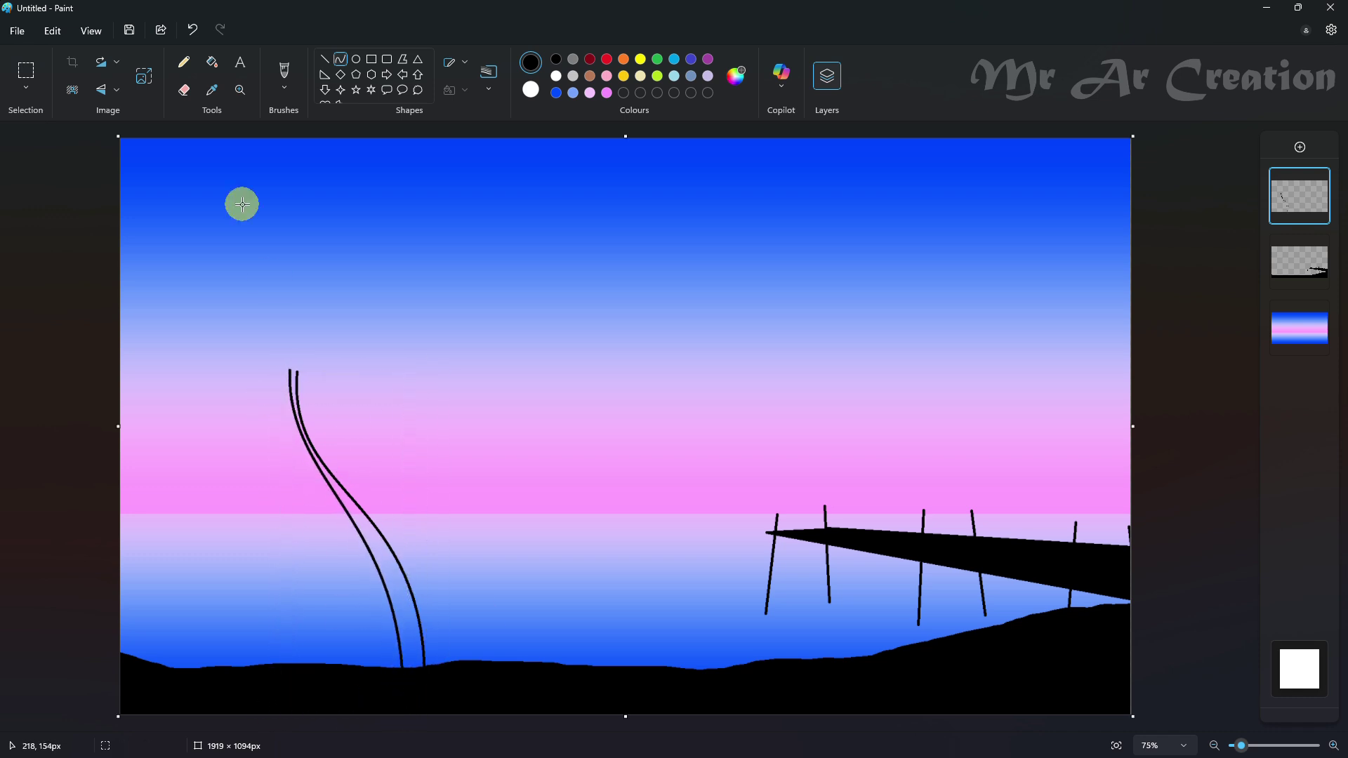
Close the gap across the trunk's upper end with the Pencil and fill the trunk black.
click(184, 63)
drag(20, 431, 21, 521)
drag(290, 370, 293, 371)
click(218, 65)
click(351, 510)
key(ctrl+z)
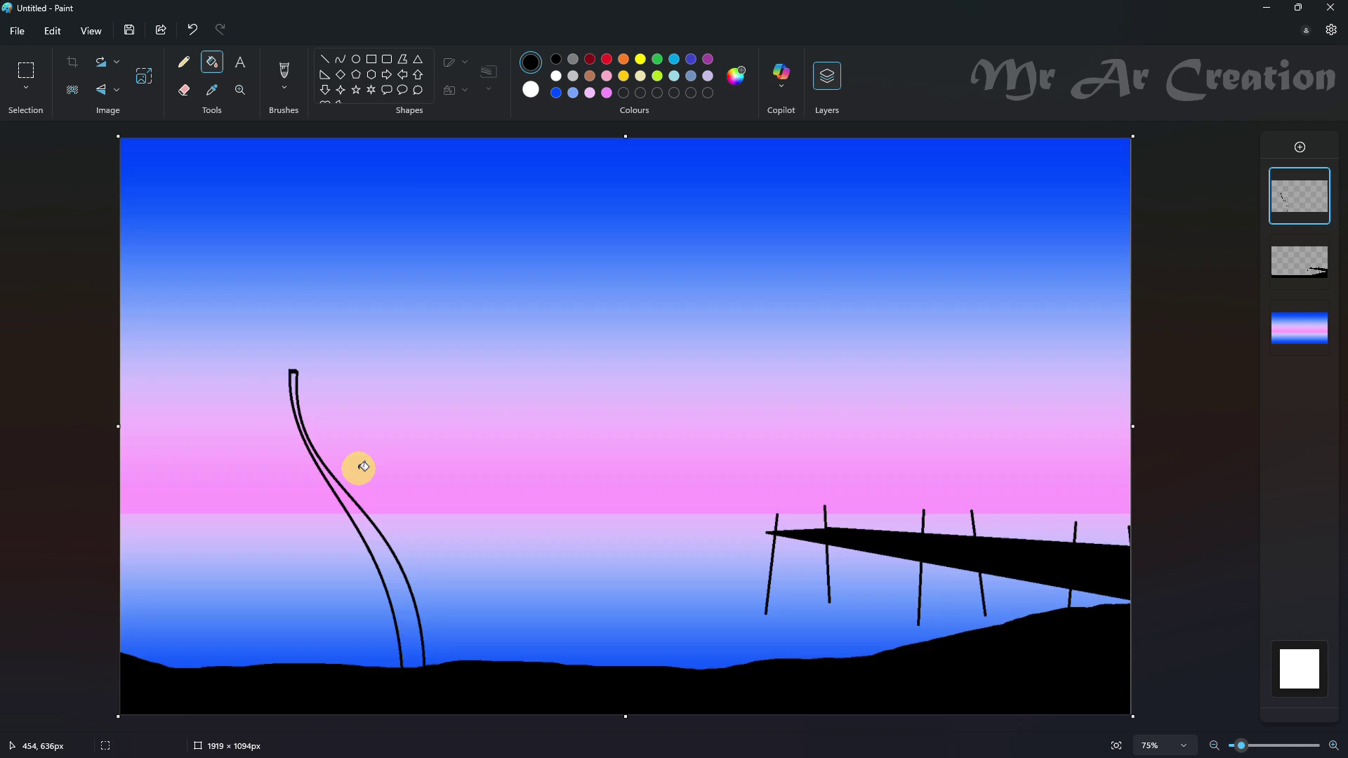
click(188, 59)
click(212, 62)
click(343, 460)
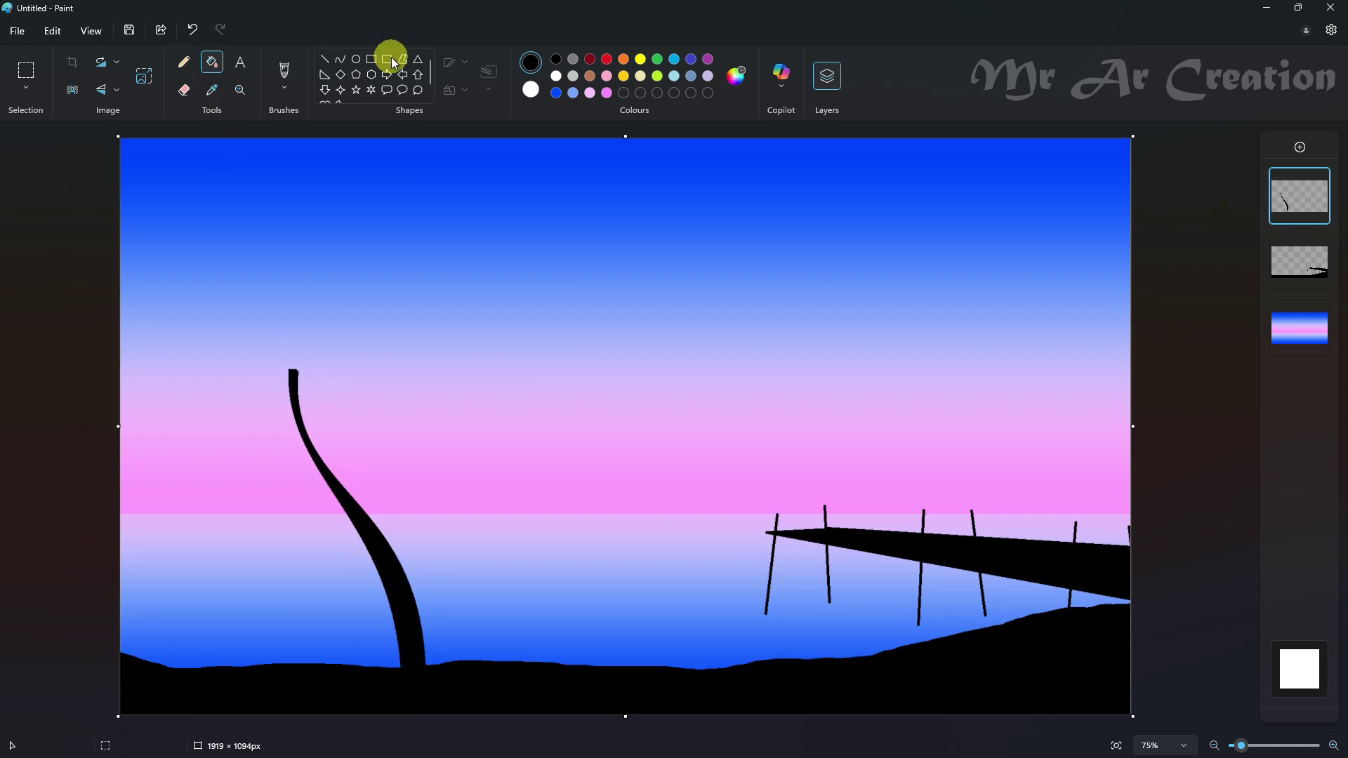
Draw a curved frond stem about 161 × 295 px drooping left from the trunk's tip, with a thinner line.
click(340, 59)
drag(291, 371, 227, 517)
drag(269, 425, 211, 468)
click(237, 415)
drag(211, 517, 208, 526)
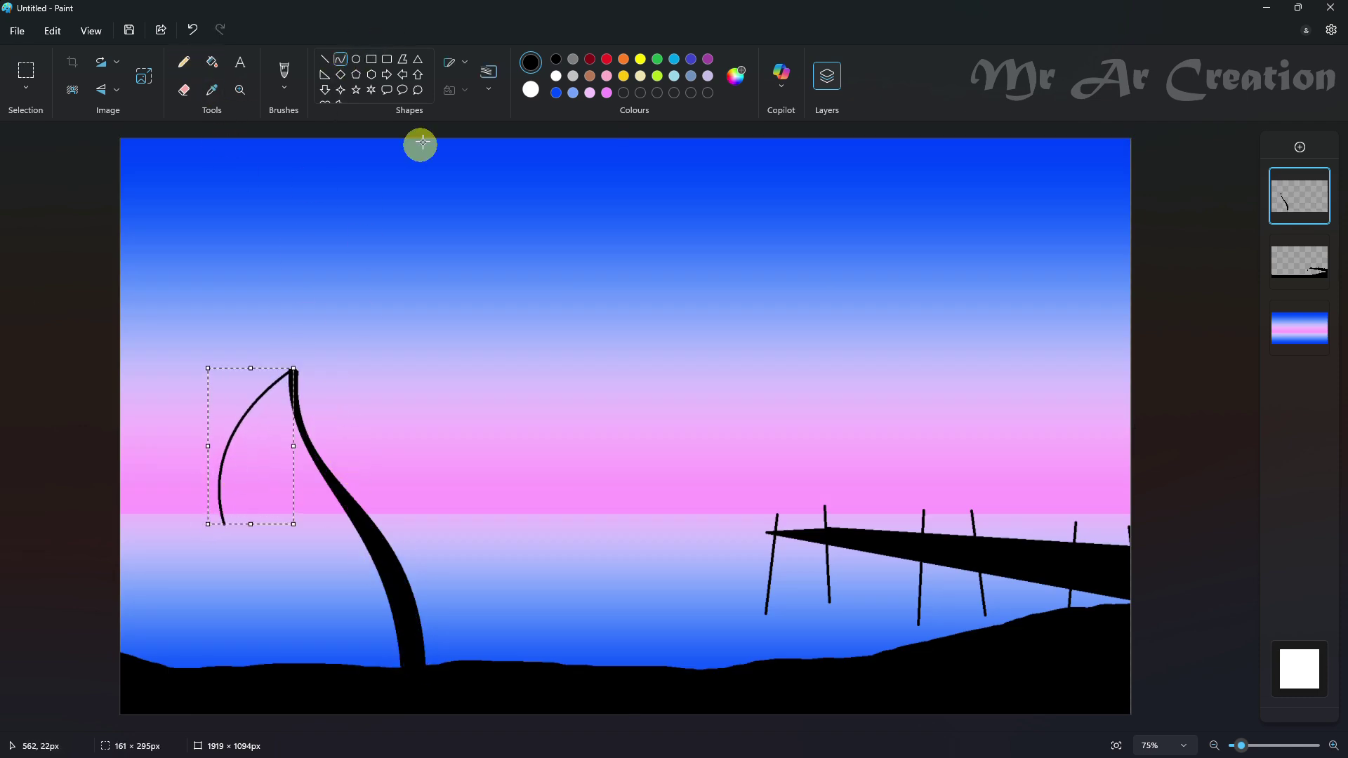
click(489, 77)
click(479, 142)
click(339, 382)
Draw a frond stem drooping right from the trunk's tip and another about 243 × 53 px arching left.
mouse_move(294, 373)
mouse_down()
mouse_move(361, 416)
mouse_move(346, 422)
mouse_up()
click(361, 416)
click(295, 377)
drag(241, 351, 238, 347)
click(357, 365)
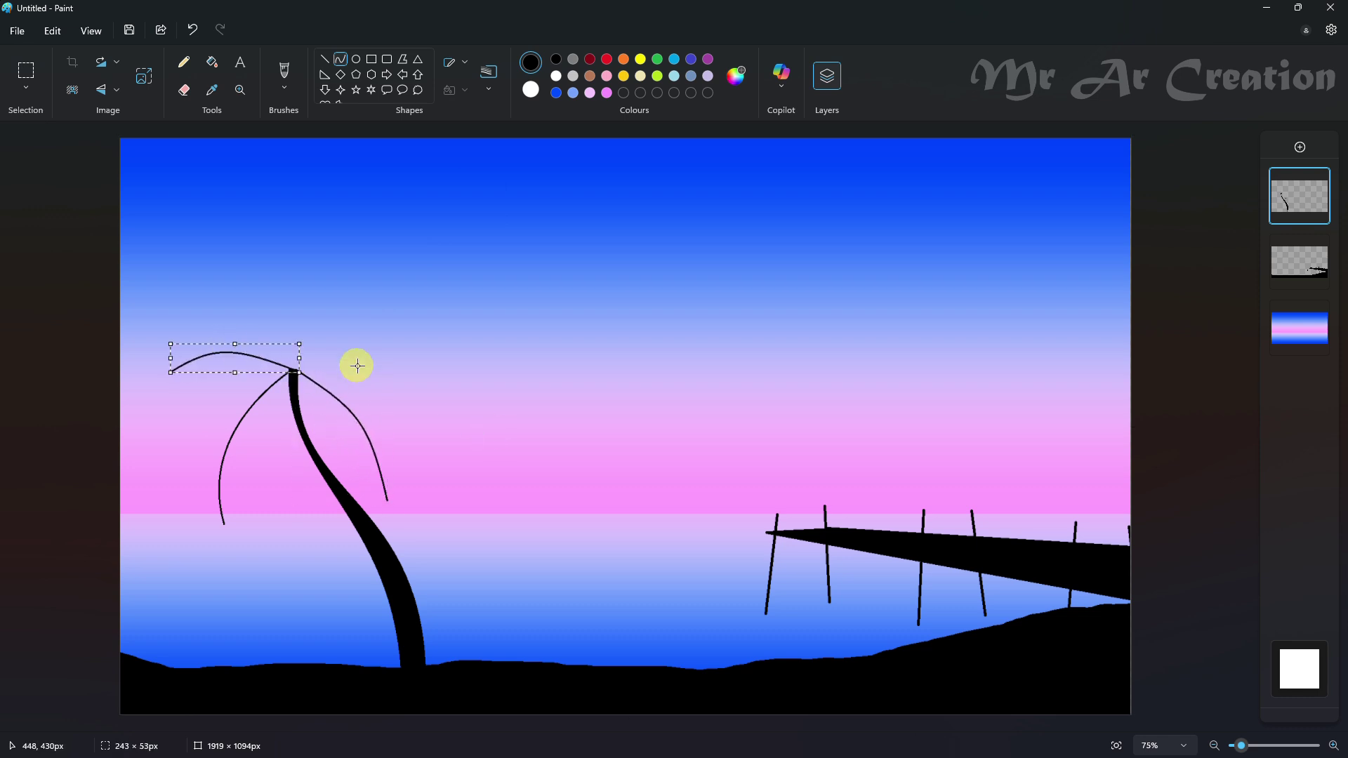
Draw a frond stem arching right from the trunk's tip and another about 142 × 188 px rising to the upper left.
mouse_move(343, 360)
mouse_down()
mouse_move(349, 335)
mouse_move(410, 344)
mouse_up()
click(290, 377)
drag(293, 376, 219, 278)
drag(255, 325, 273, 314)
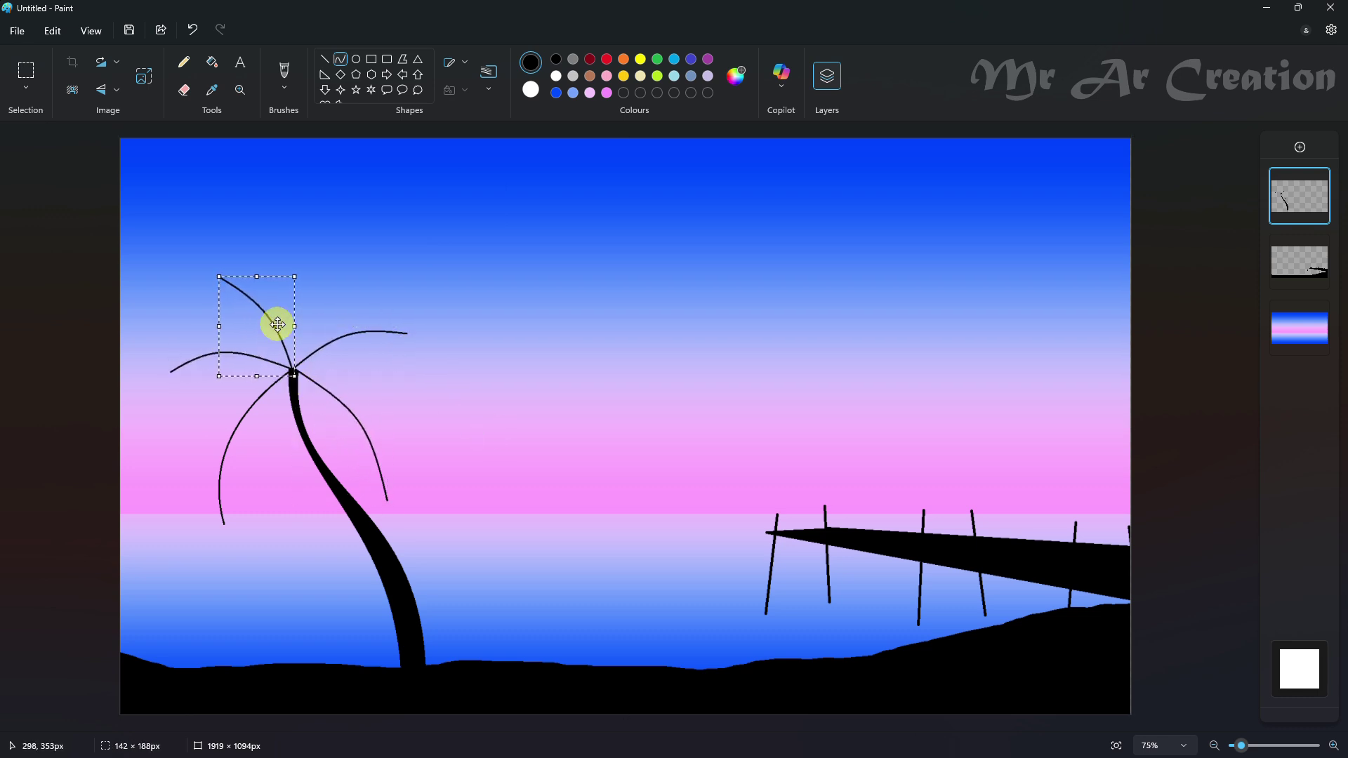
Draw a curved frond stem about 77 × 195 px rising from the trunk's tip and leaning right.
click(293, 378)
mouse_move(294, 371)
mouse_down()
mouse_move(358, 289)
mouse_move(312, 302)
mouse_move(296, 360)
mouse_move(334, 269)
mouse_up()
click(369, 340)
key(ctrl+z)
drag(313, 316, 297, 321)
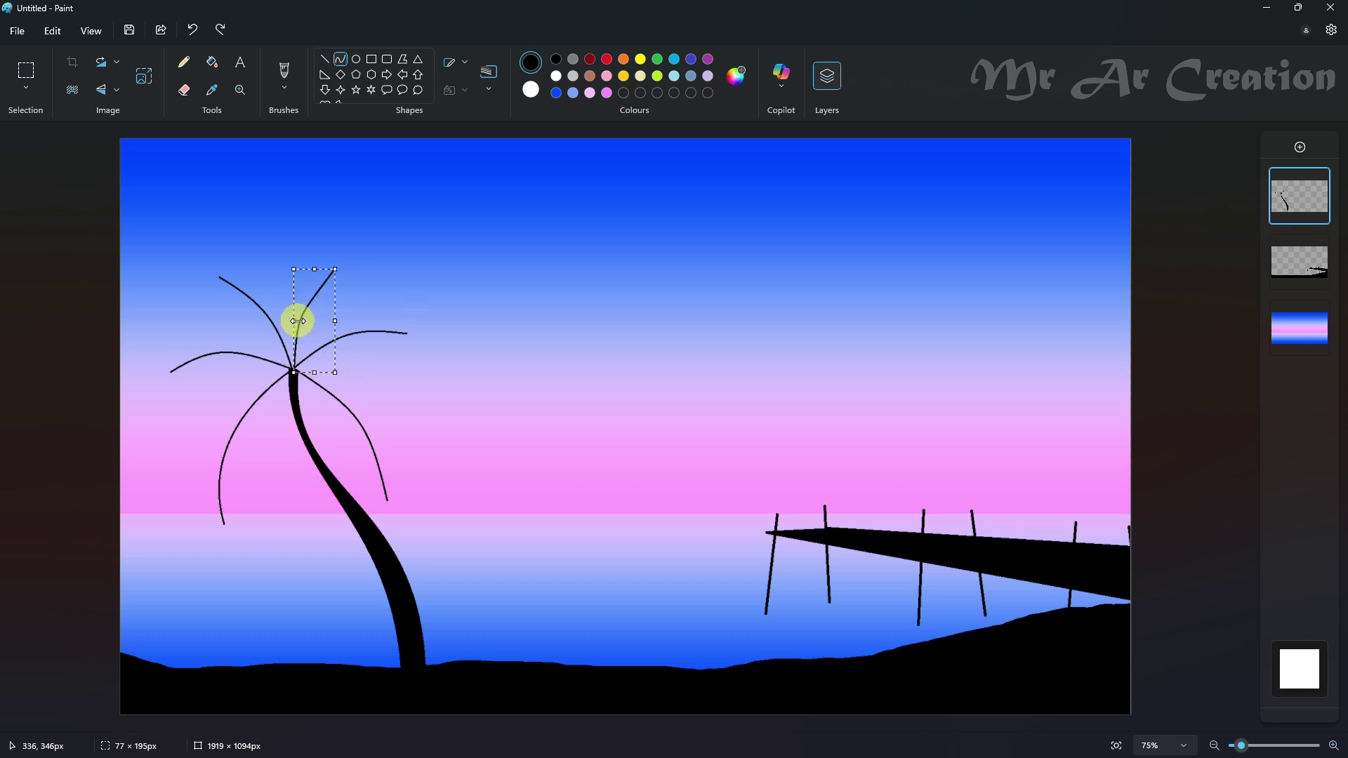
click(375, 257)
Outline jagged leaf edges on both sides of the left drooping frond with the Pencil at its thinnest size.
click(185, 68)
drag(23, 521, 24, 545)
scroll(229, 516, up, 3)
drag(167, 517, 174, 517)
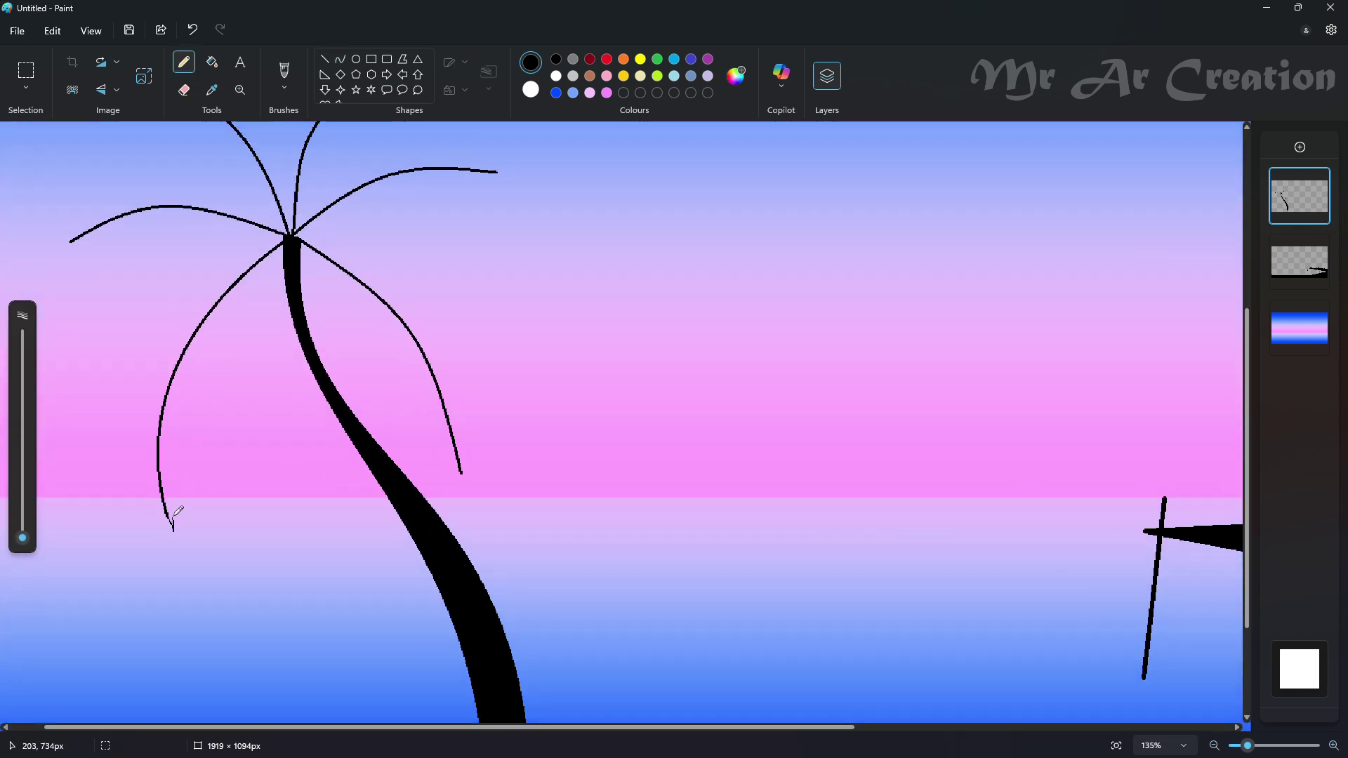
mouse_move(247, 256)
mouse_down()
mouse_move(279, 245)
mouse_move(265, 278)
mouse_up()
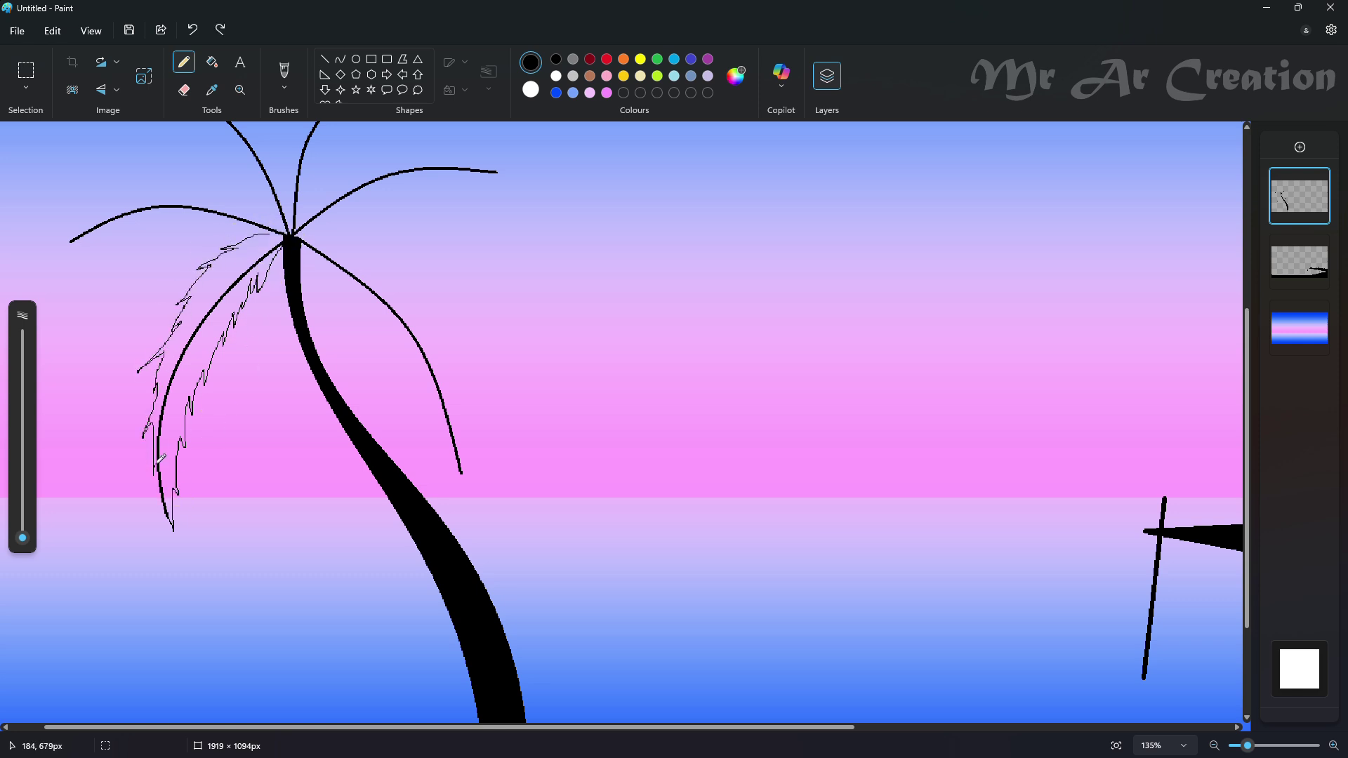
Outline jagged leaf edges on both sides of the right drooping frond.
scroll(160, 458, up, 2)
drag(304, 360, 323, 342)
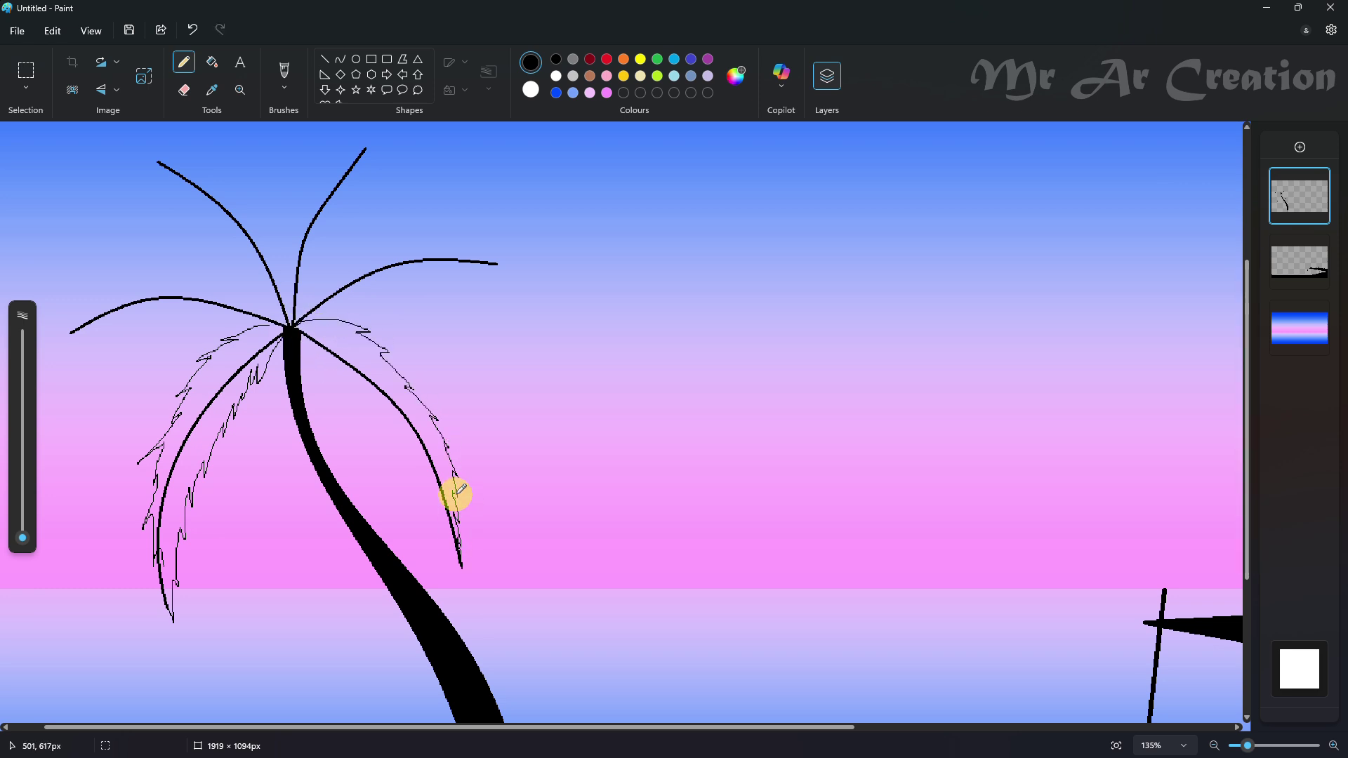
drag(304, 368, 319, 377)
drag(374, 433, 436, 520)
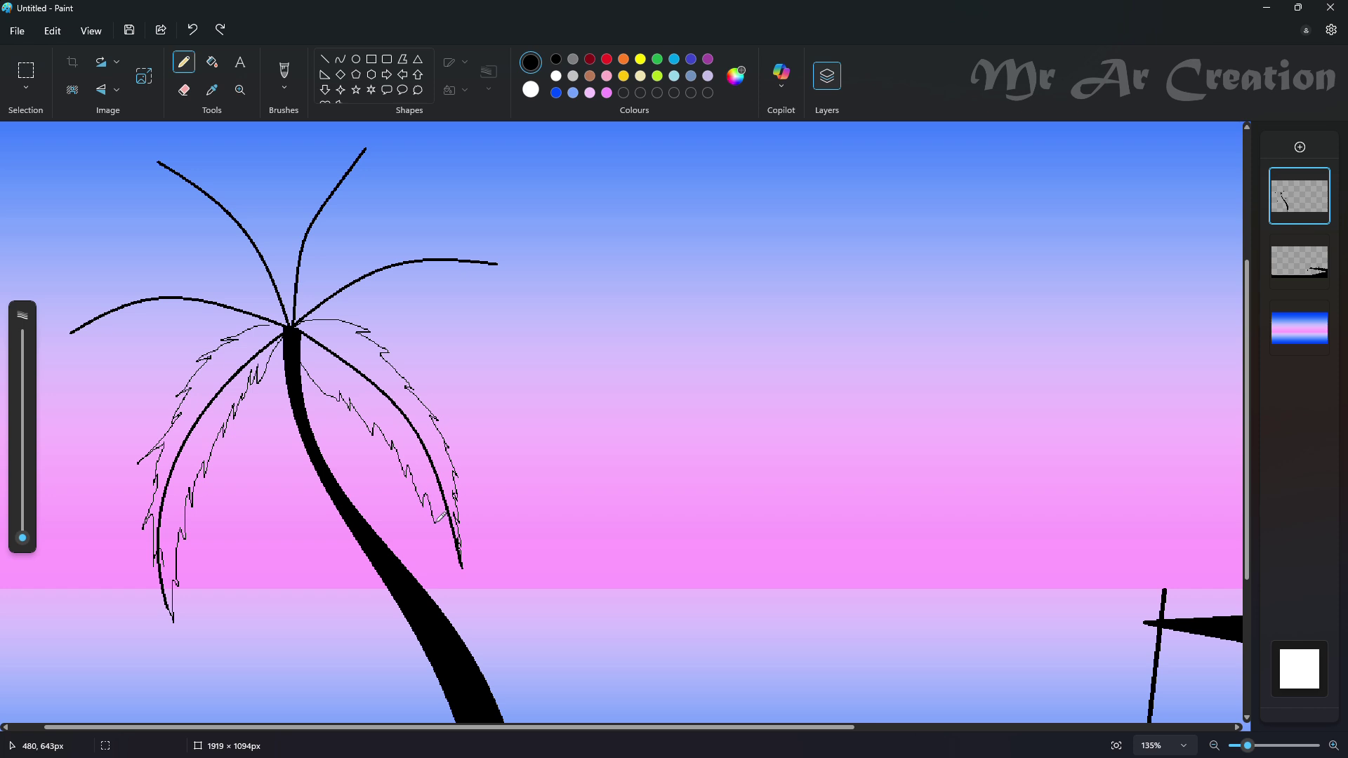
Outline jagged leaf edges around the right-arching frond and the upright frond leaning right.
scroll(466, 556, up, 2)
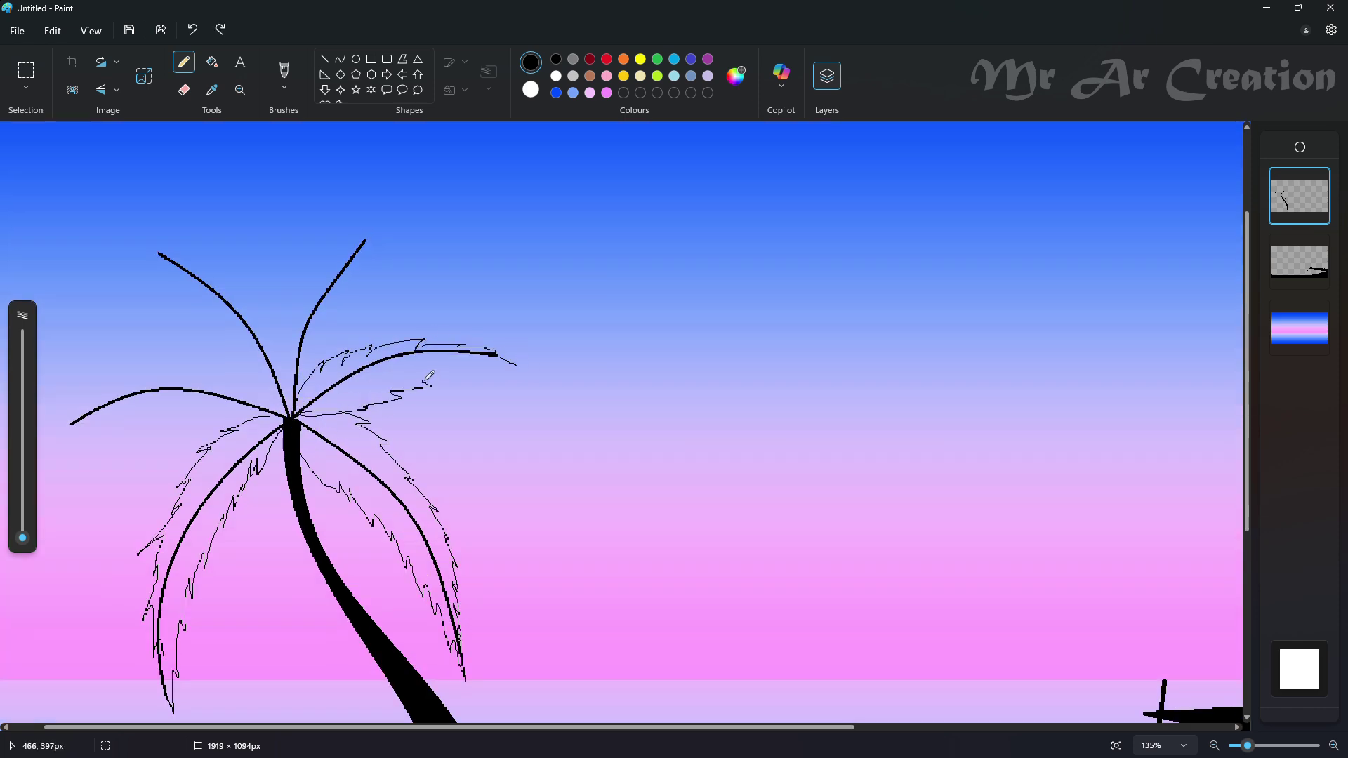
scroll(325, 385, up, 2)
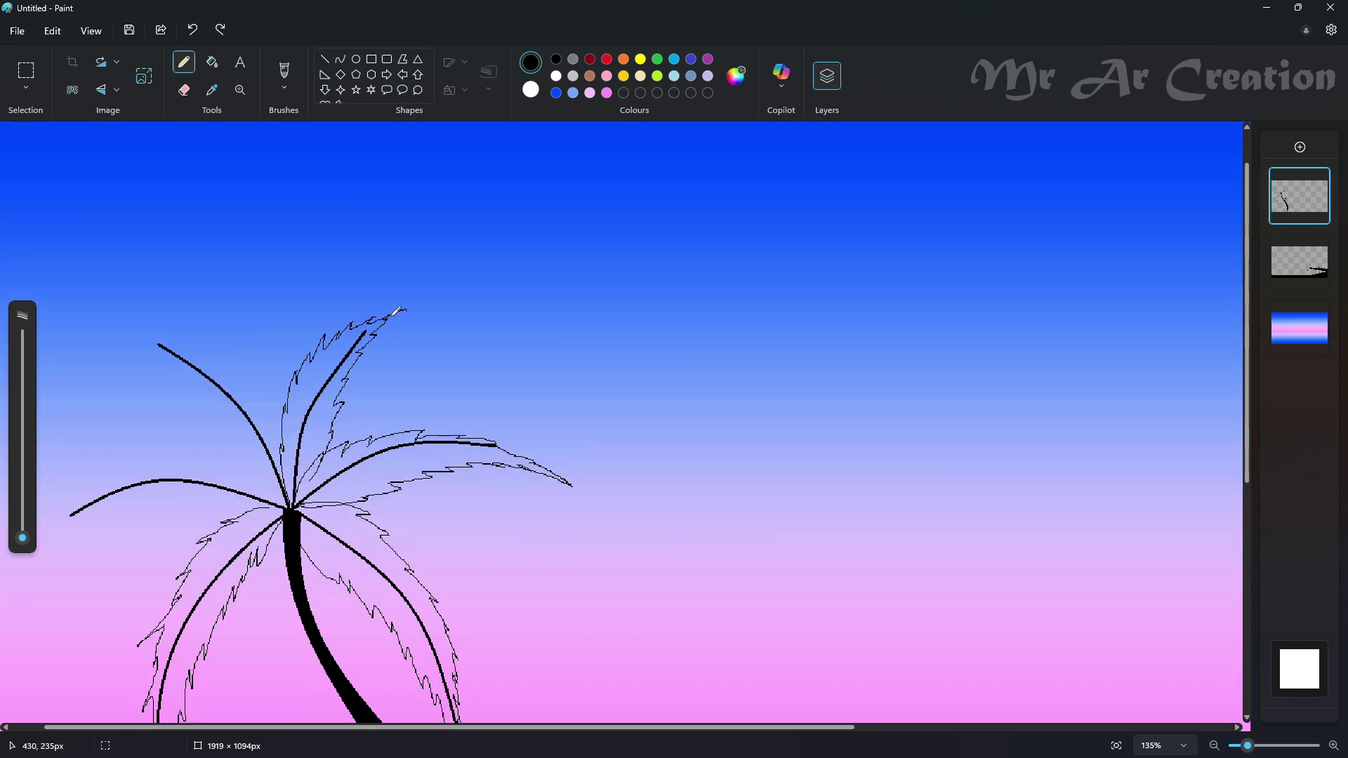
Outline jagged leaf edges around the upright frond leaning left and the left-arching frond.
click(136, 321)
drag(286, 495, 280, 478)
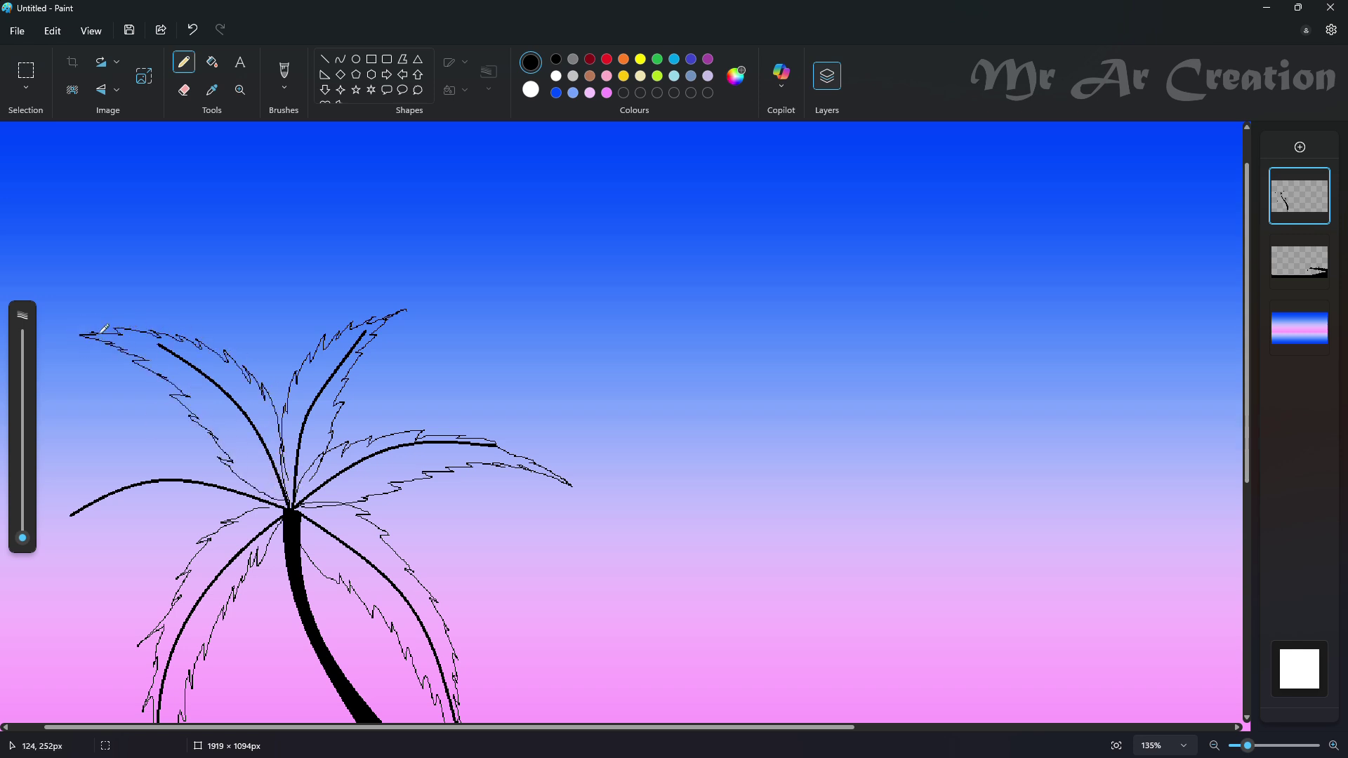
click(224, 492)
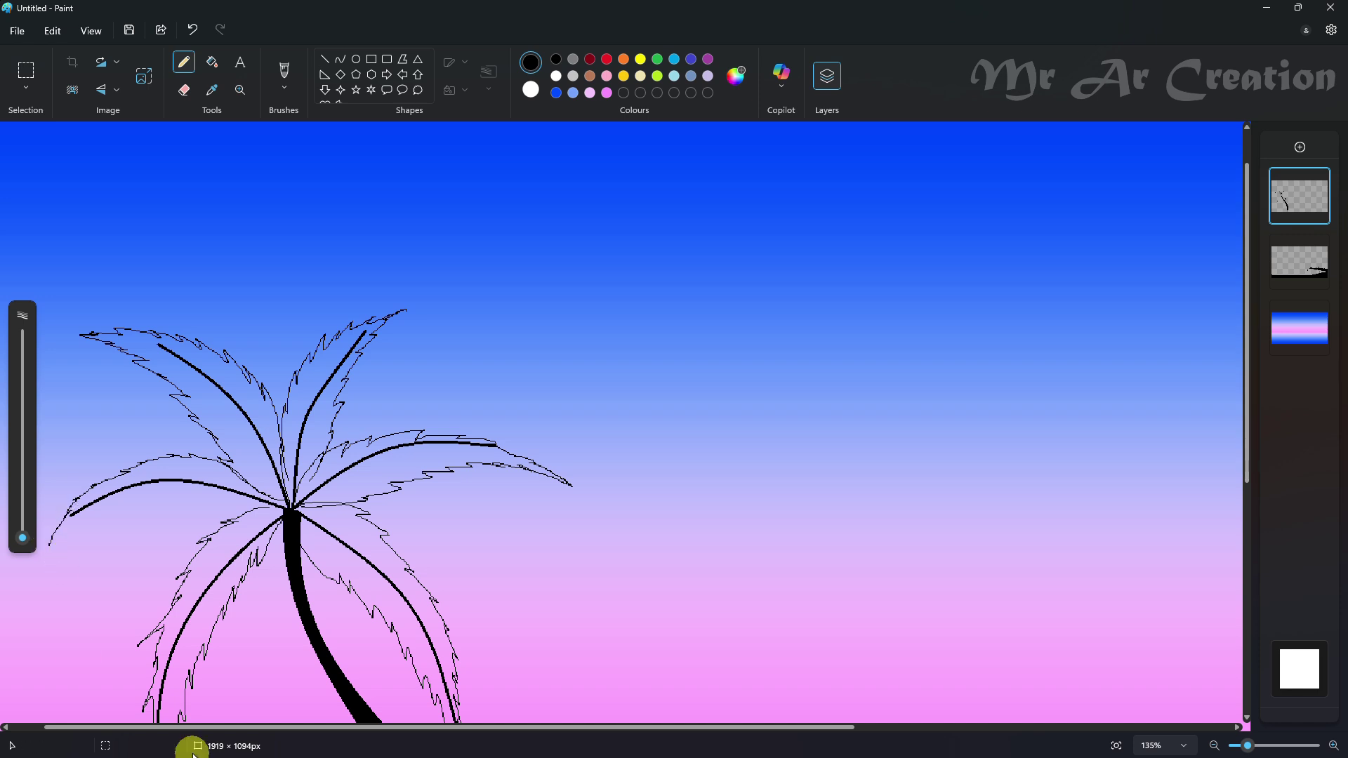
drag(193, 728, 160, 728)
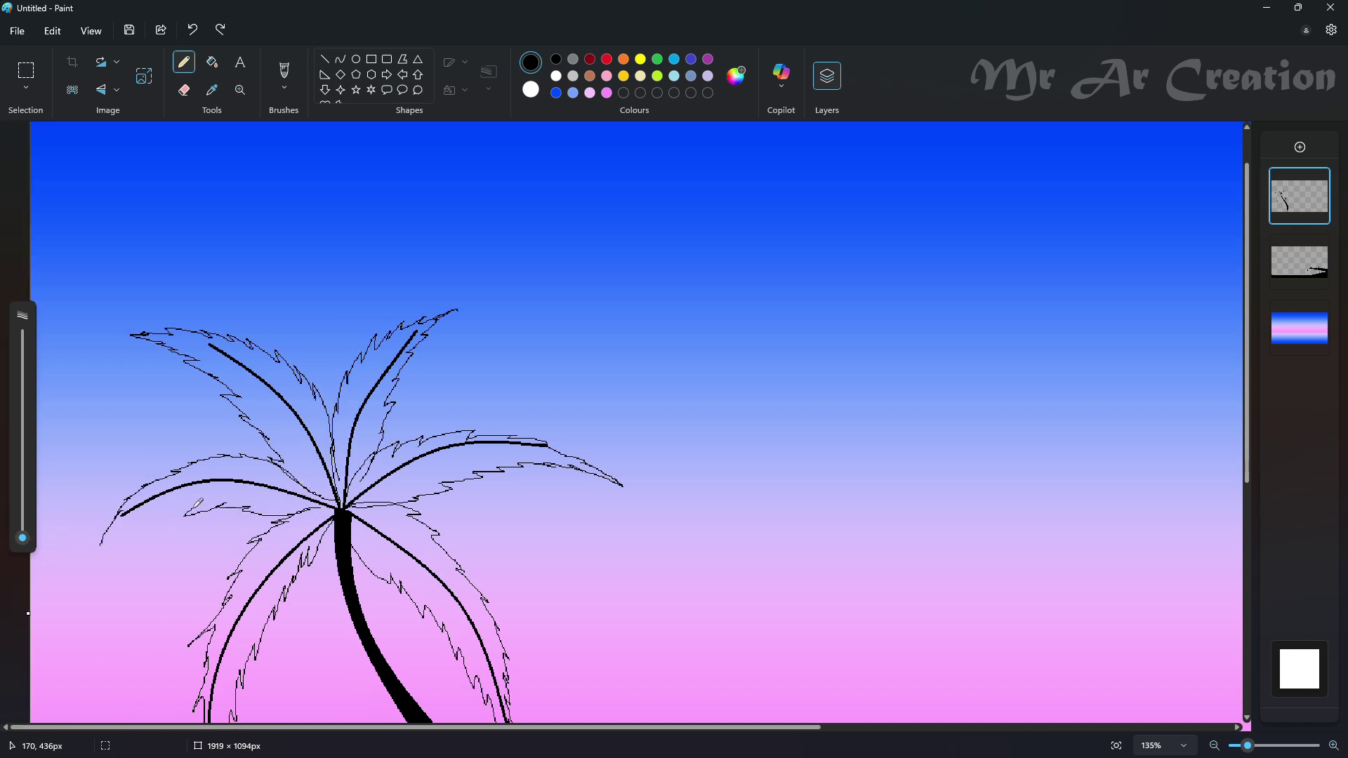
key(ctrl+z)
mouse_move(242, 520)
mouse_down()
mouse_move(279, 518)
mouse_move(267, 520)
mouse_up()
key(ctrl+z)
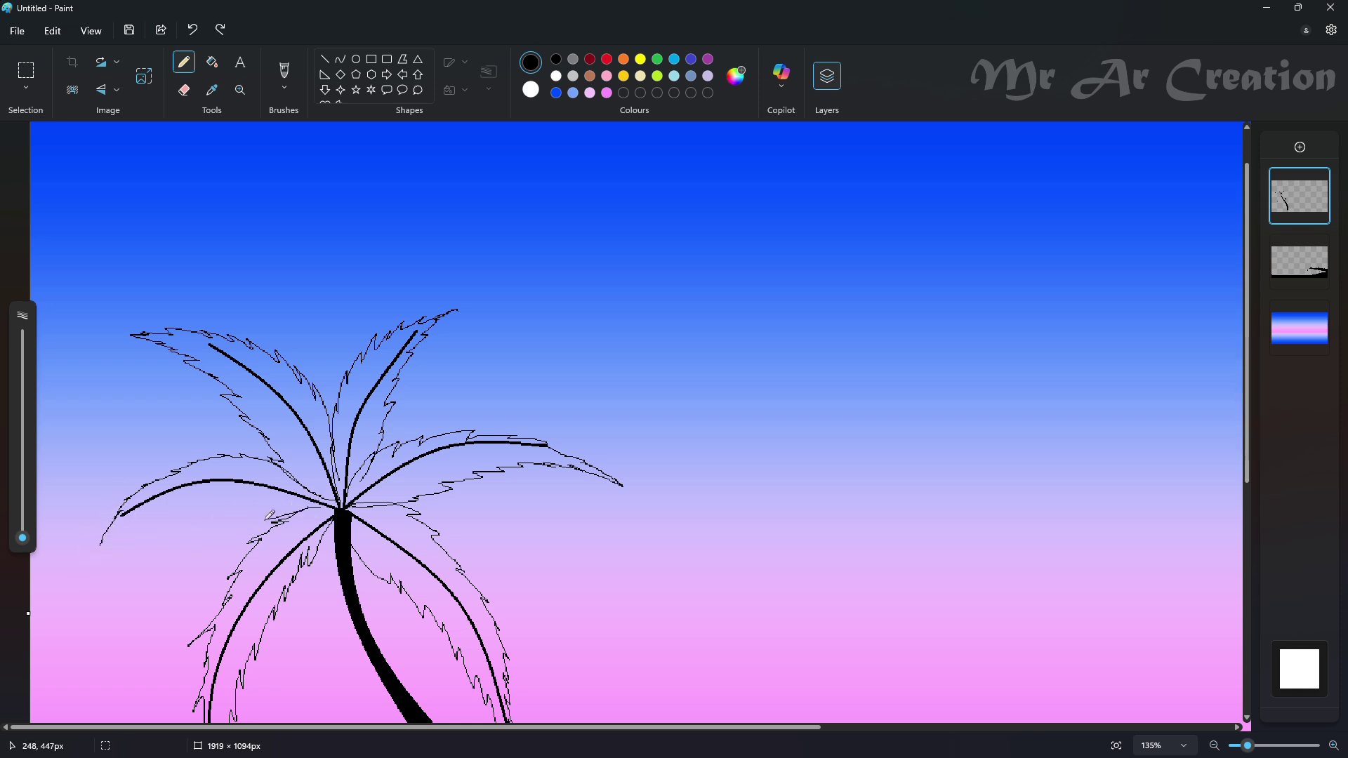
drag(163, 535, 134, 545)
key(ctrl+z)
click(318, 509)
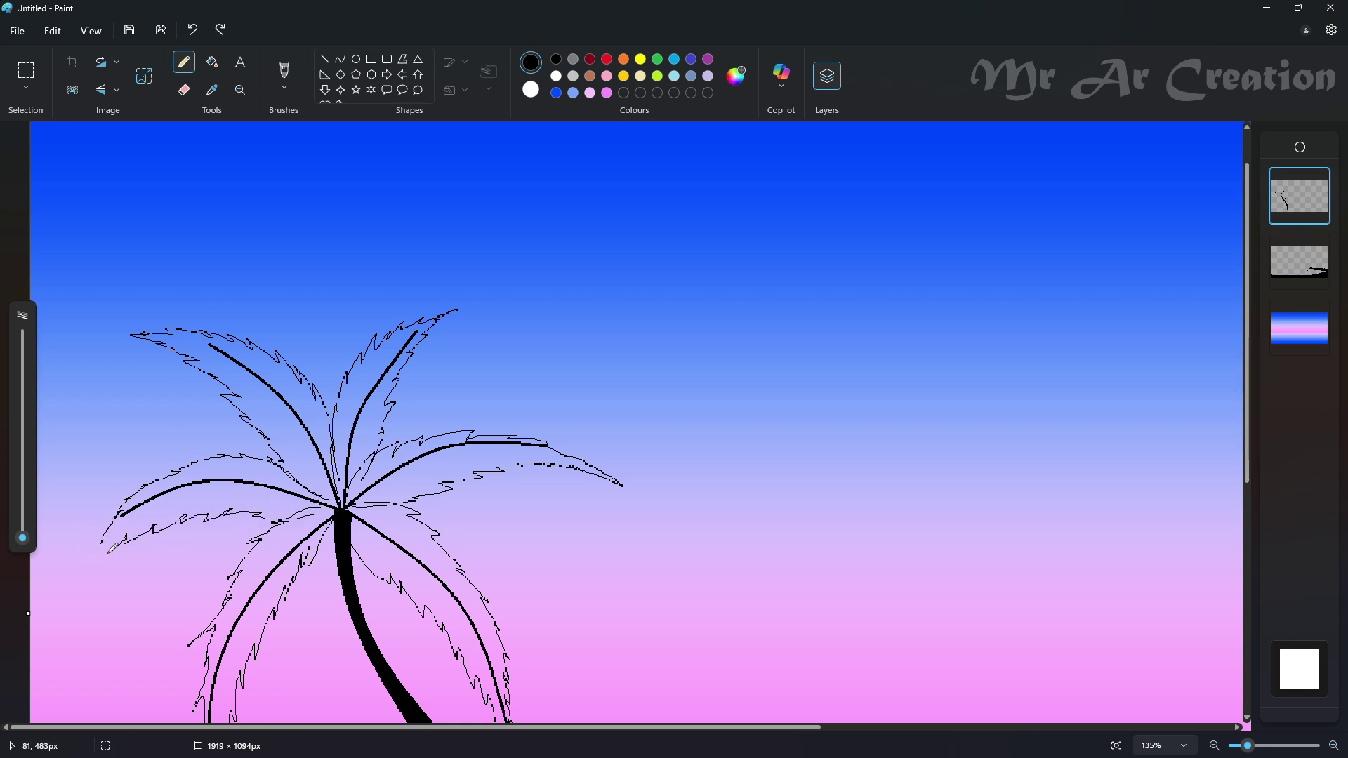
Fill the two upright fronds, the right-arching frond and the right drooping frond with black.
scroll(365, 386, down, 2)
click(211, 61)
click(356, 331)
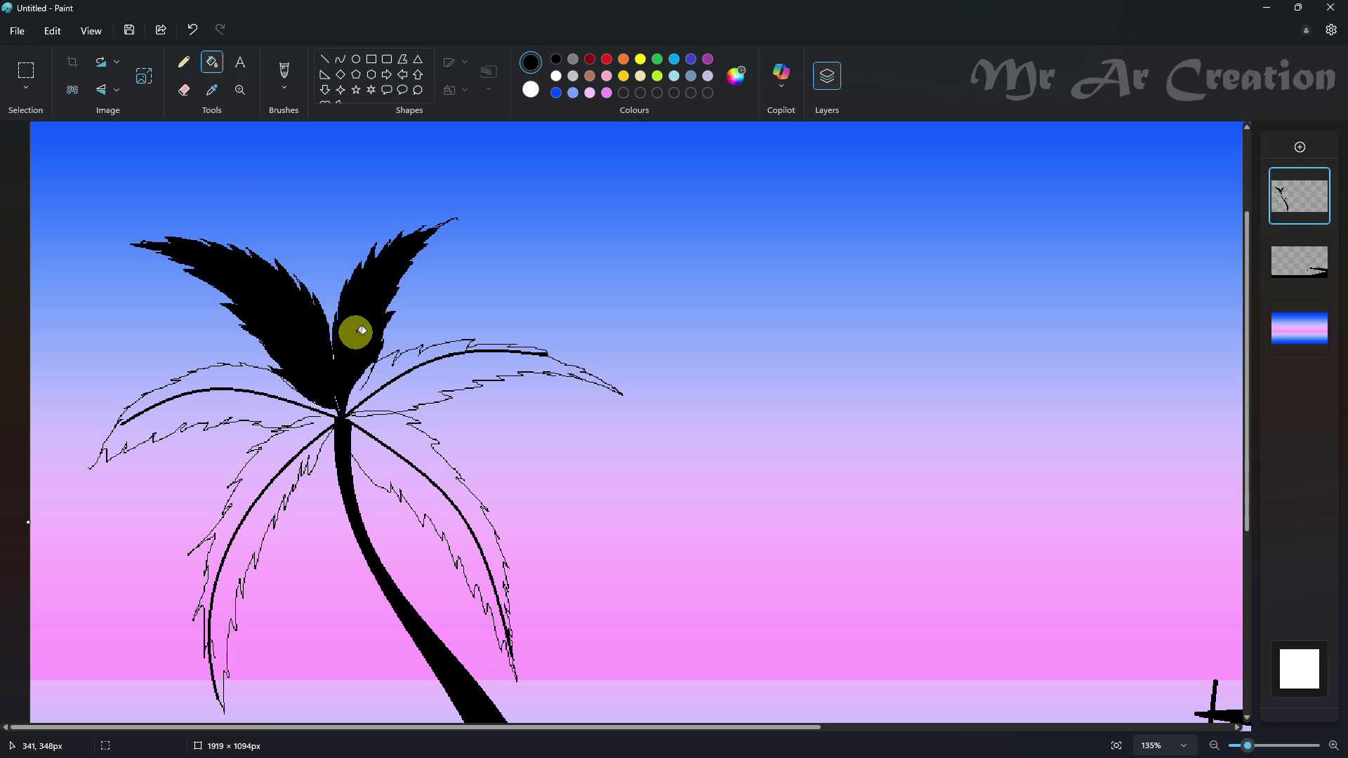
click(391, 372)
click(404, 394)
click(394, 440)
click(382, 458)
click(364, 412)
key(ctrl+z)
click(184, 62)
scroll(312, 387, up, 2)
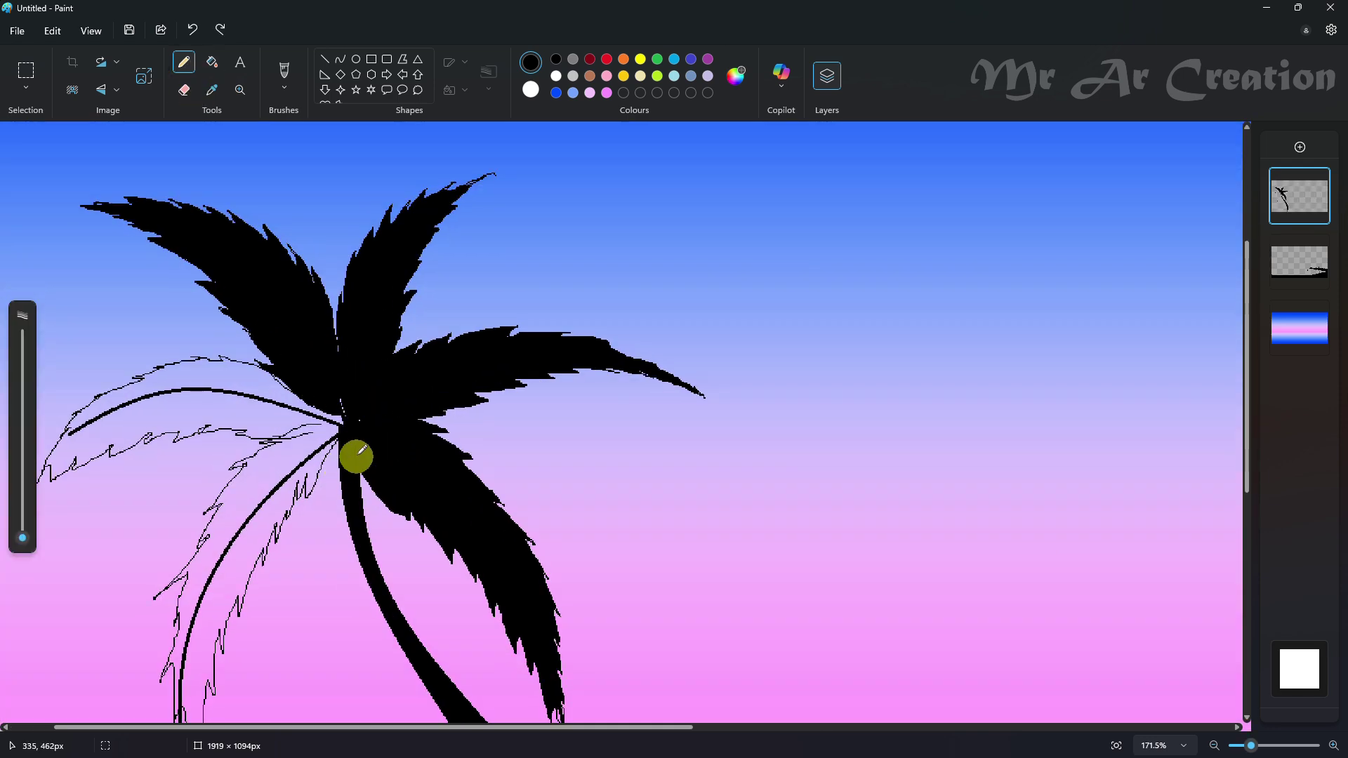
click(234, 624)
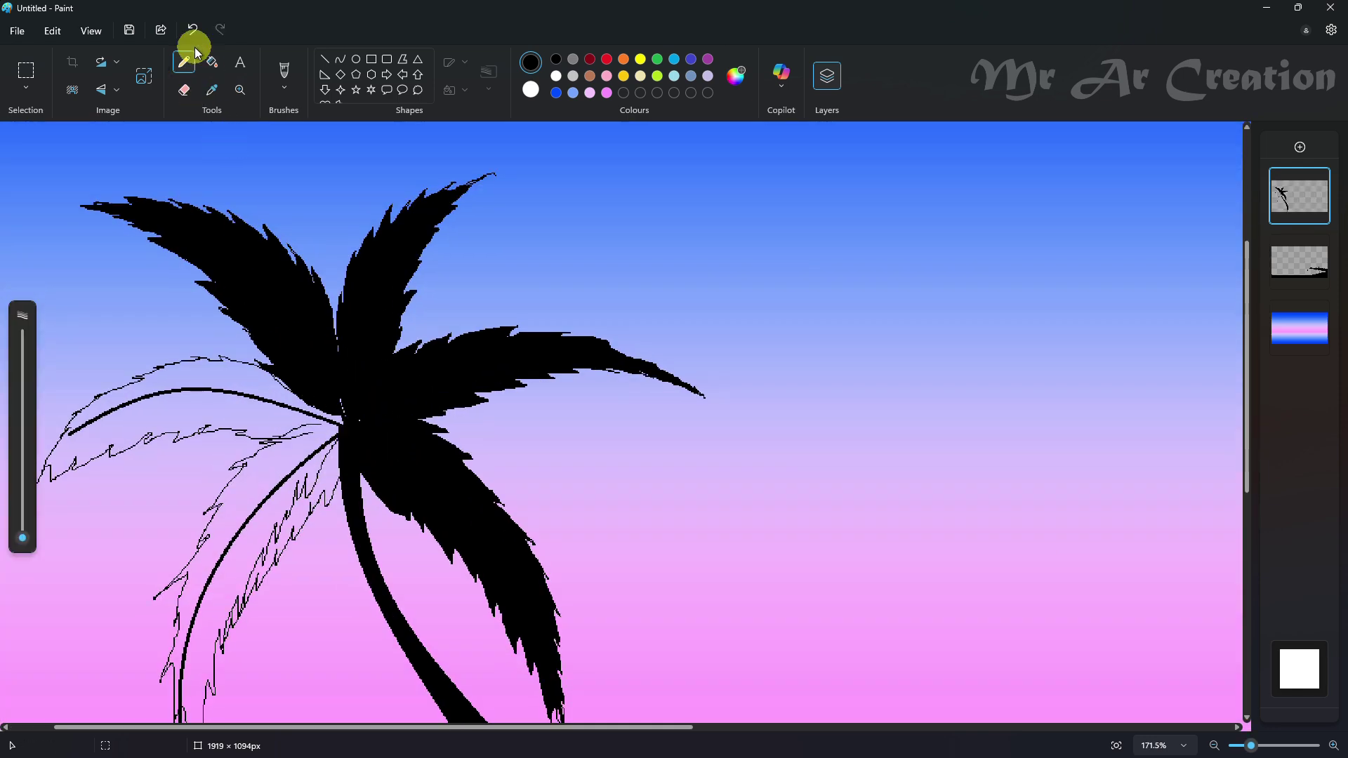
click(184, 89)
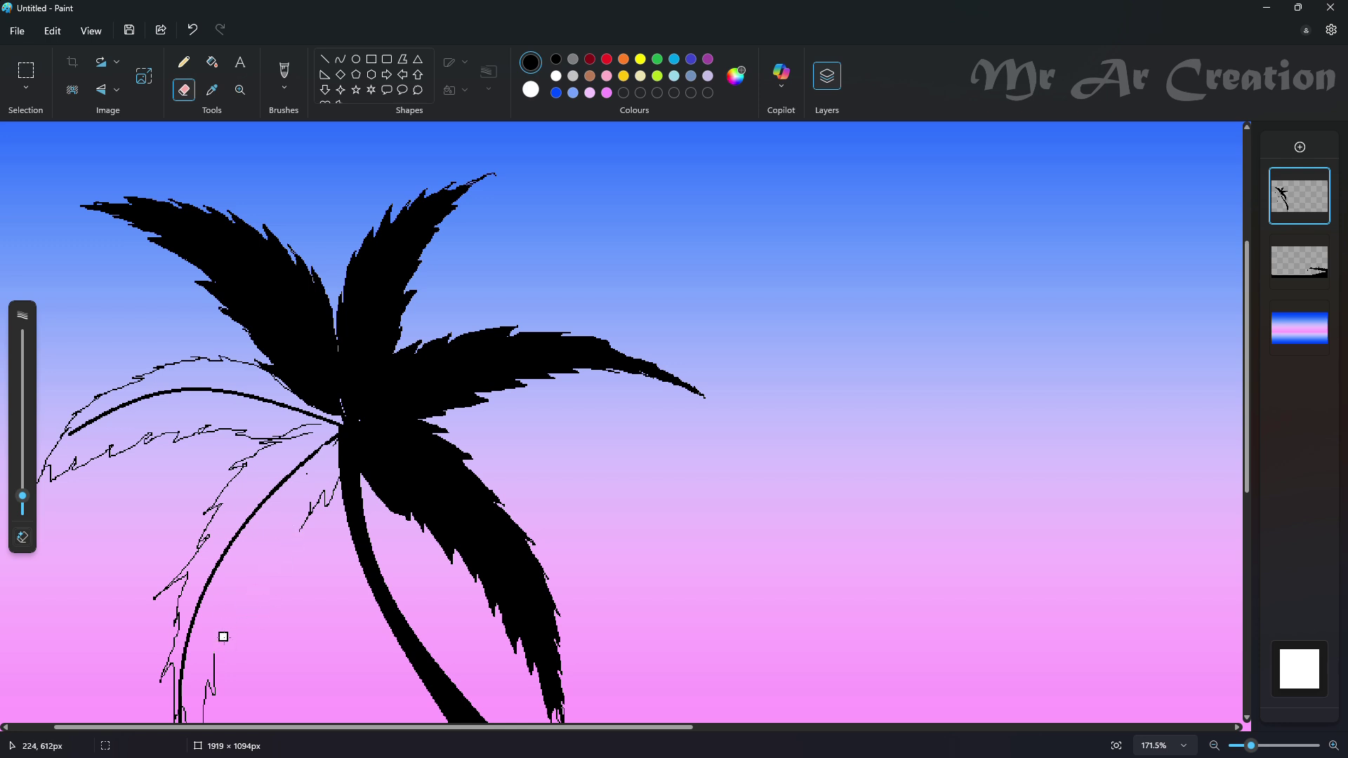
scroll(224, 637, down, 2)
click(184, 66)
key(ctrl+z)
key(ctrl+z)
Erase and redraw the jagged inner edge of the left drooping frond up to the trunk, and fill the enclosed half black.
click(186, 91)
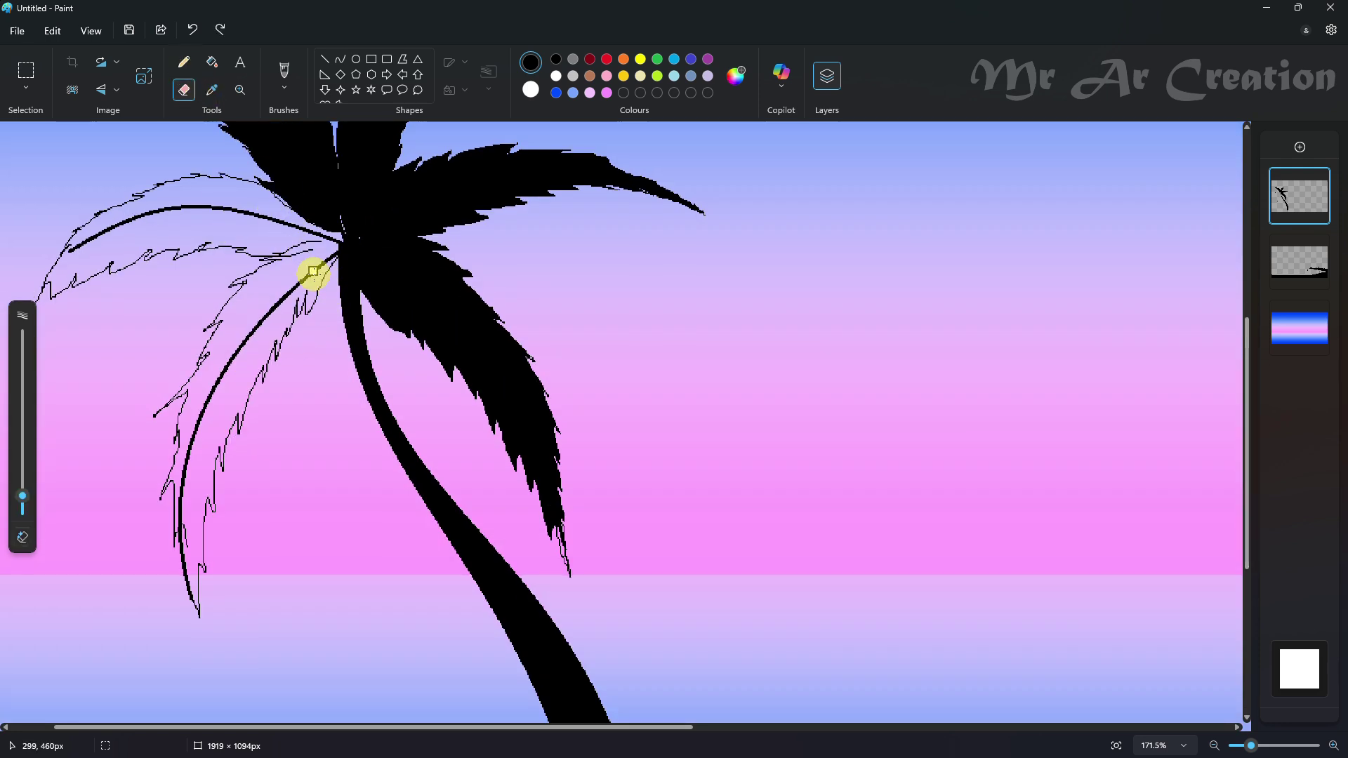
click(184, 62)
drag(340, 288, 321, 326)
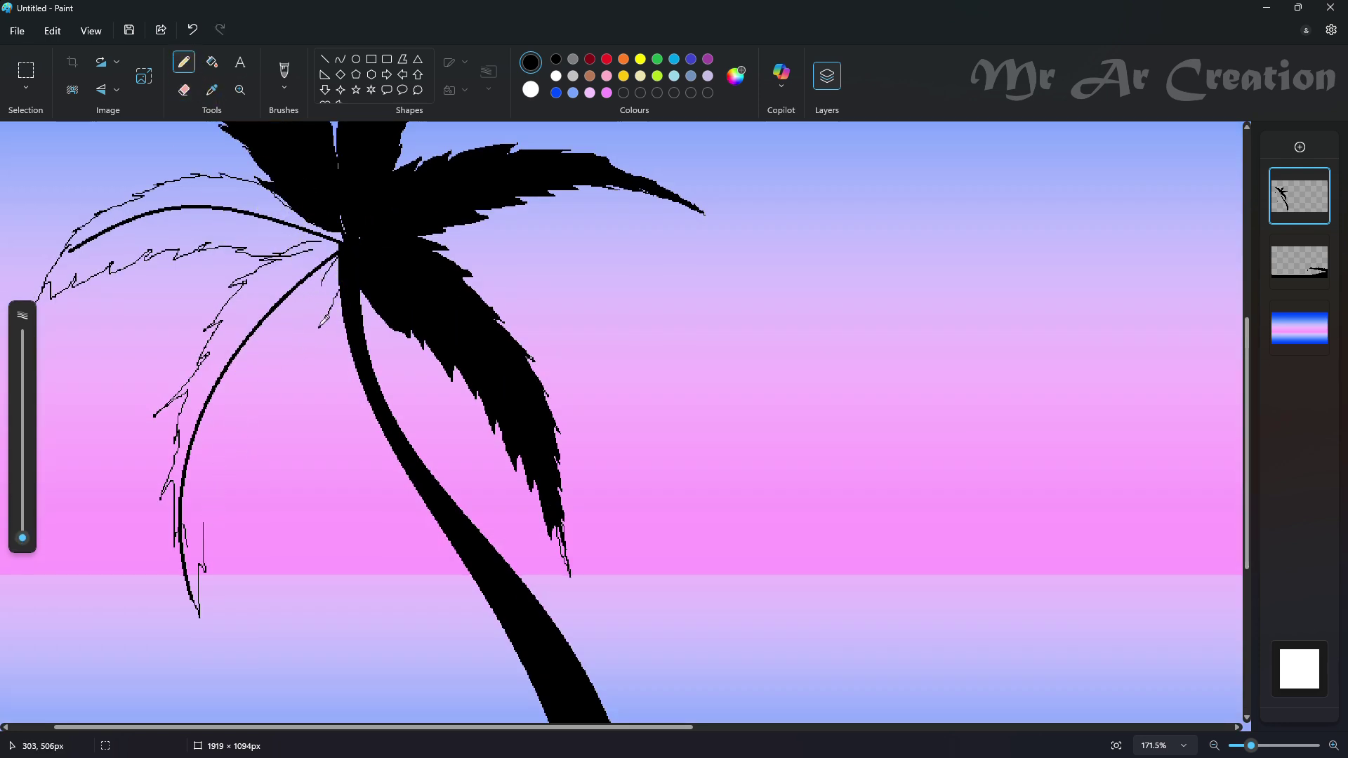
click(212, 61)
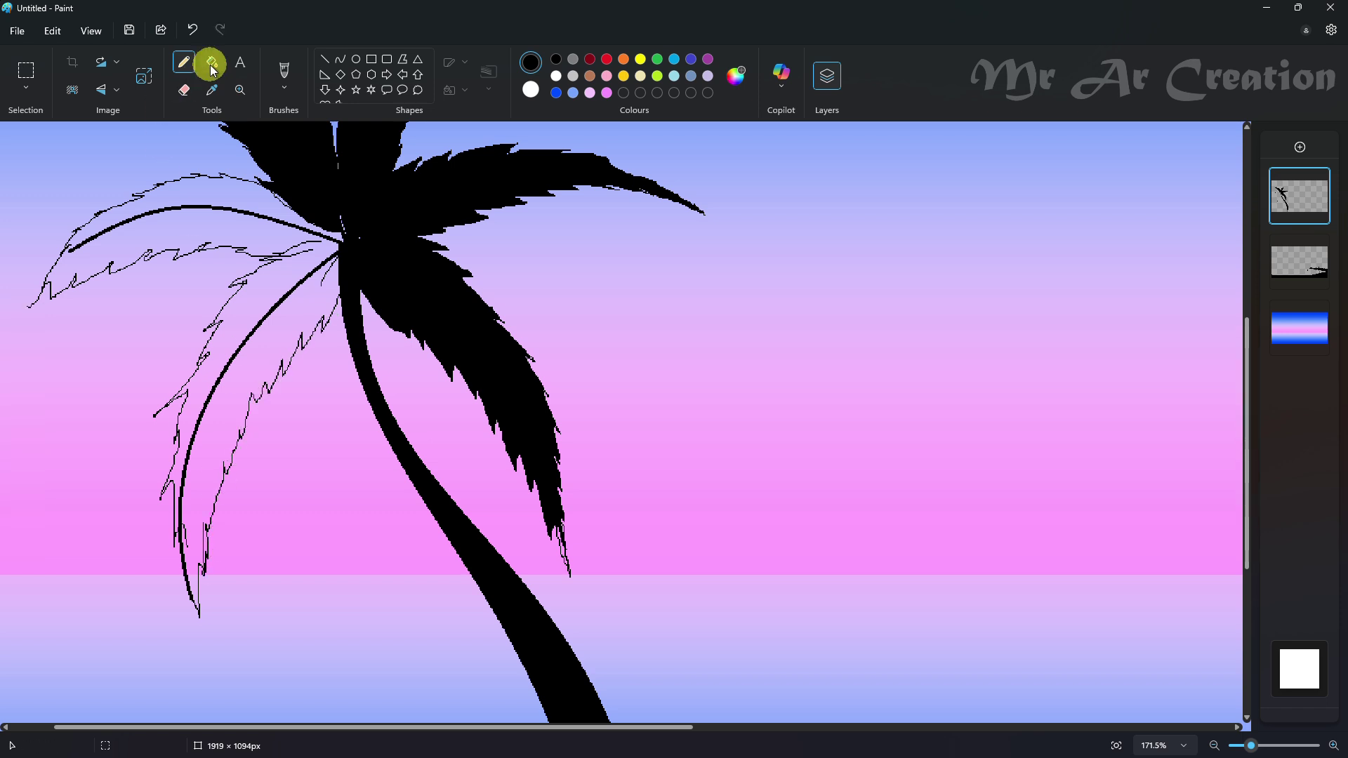
click(299, 289)
Close the open leaf edges of the left-arching and left drooping fronds and fill them with black.
click(184, 62)
scroll(197, 420, up, 1)
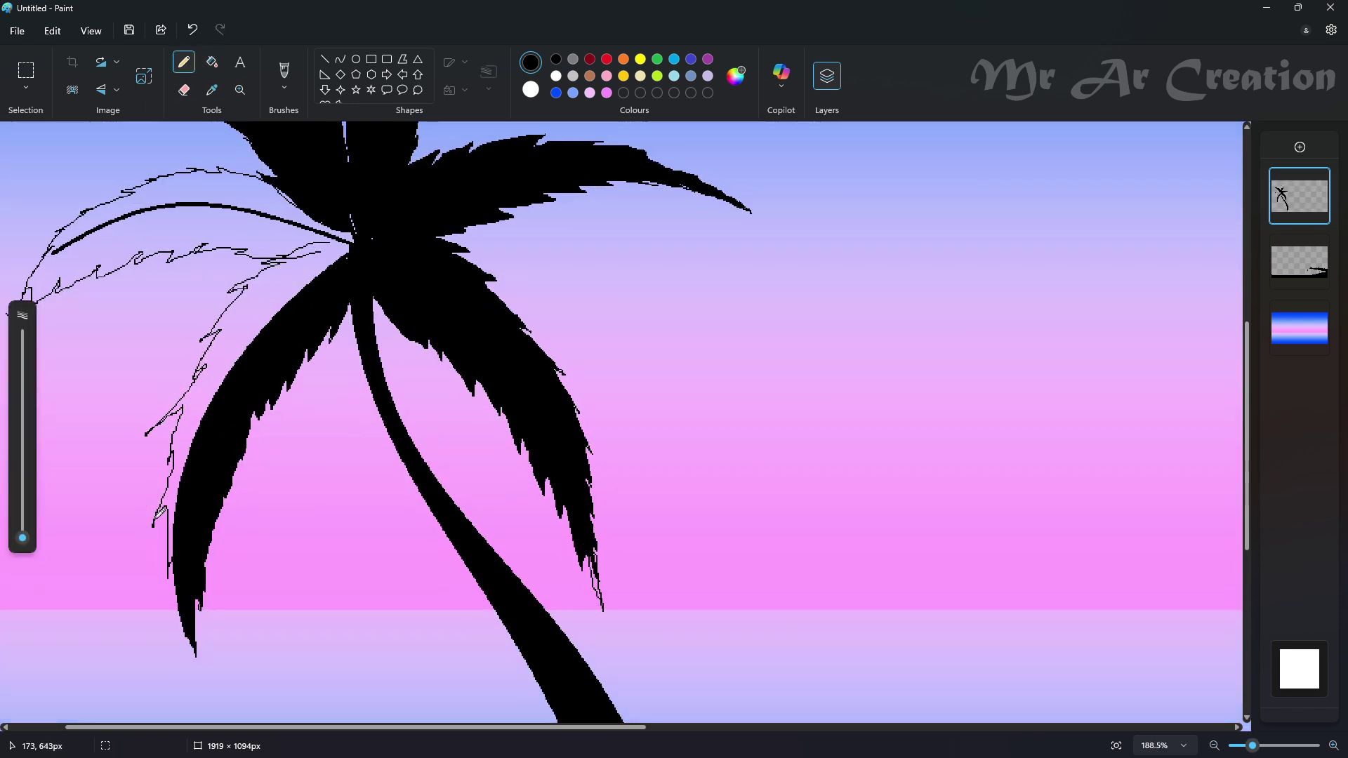
drag(288, 727, 229, 724)
click(213, 62)
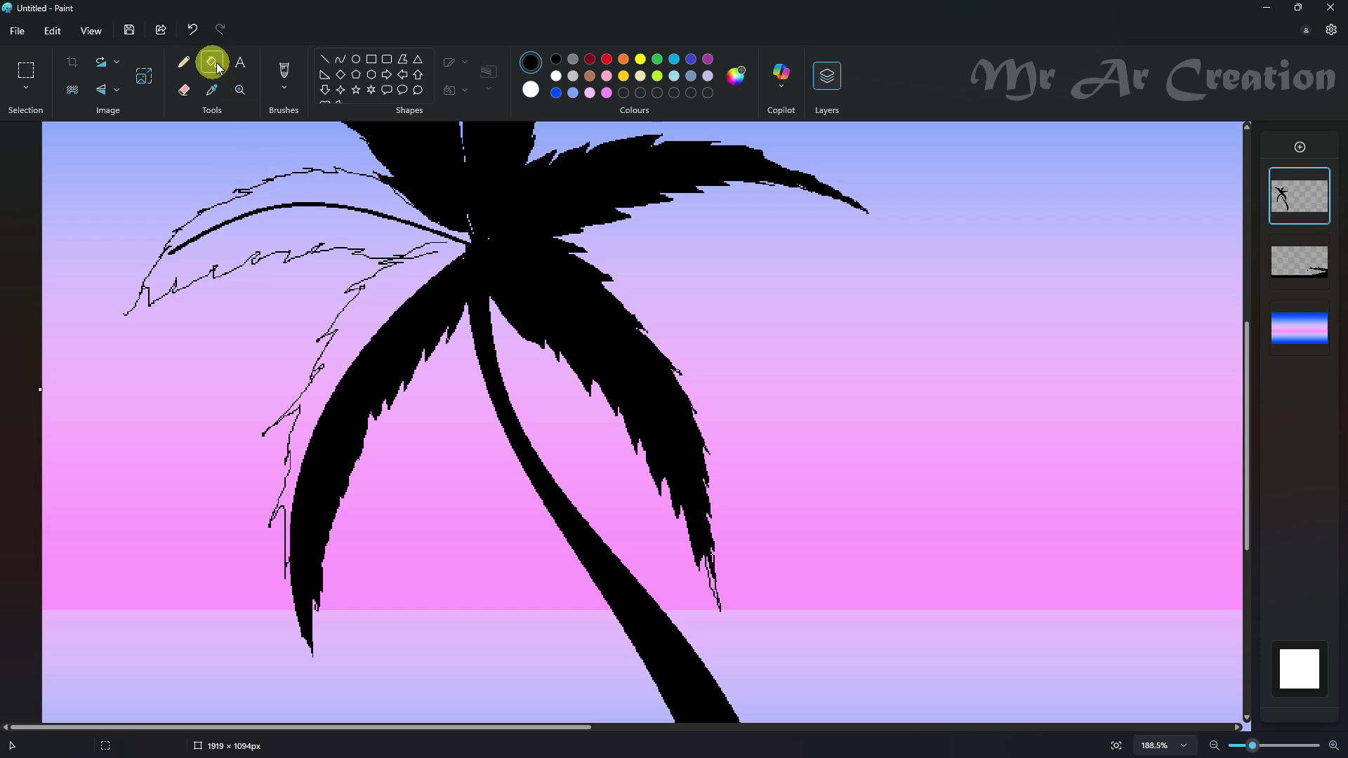
click(384, 273)
Paint over the remaining gaps in the palm's crown with a thicker black Pencil.
click(184, 62)
scroll(151, 282, up, 2)
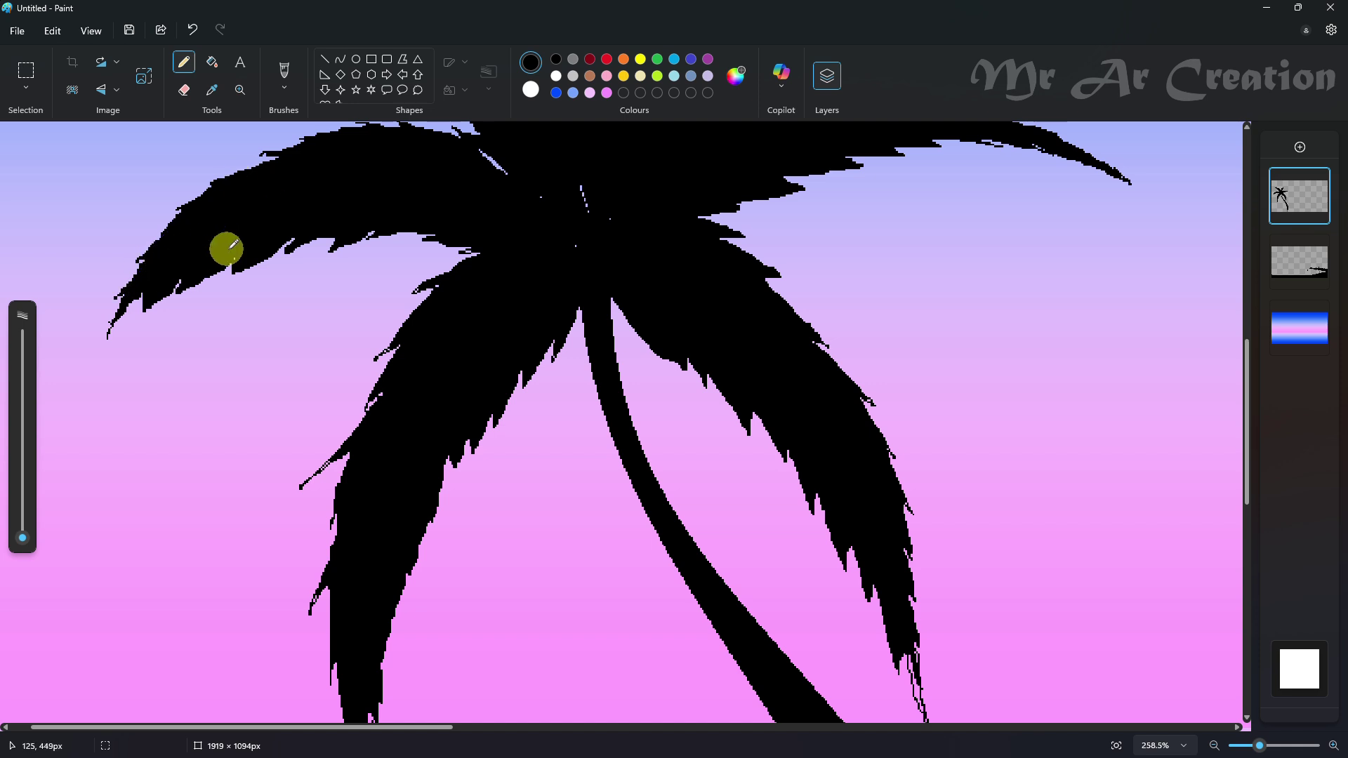
drag(23, 537, 23, 504)
scroll(334, 430, up, 3)
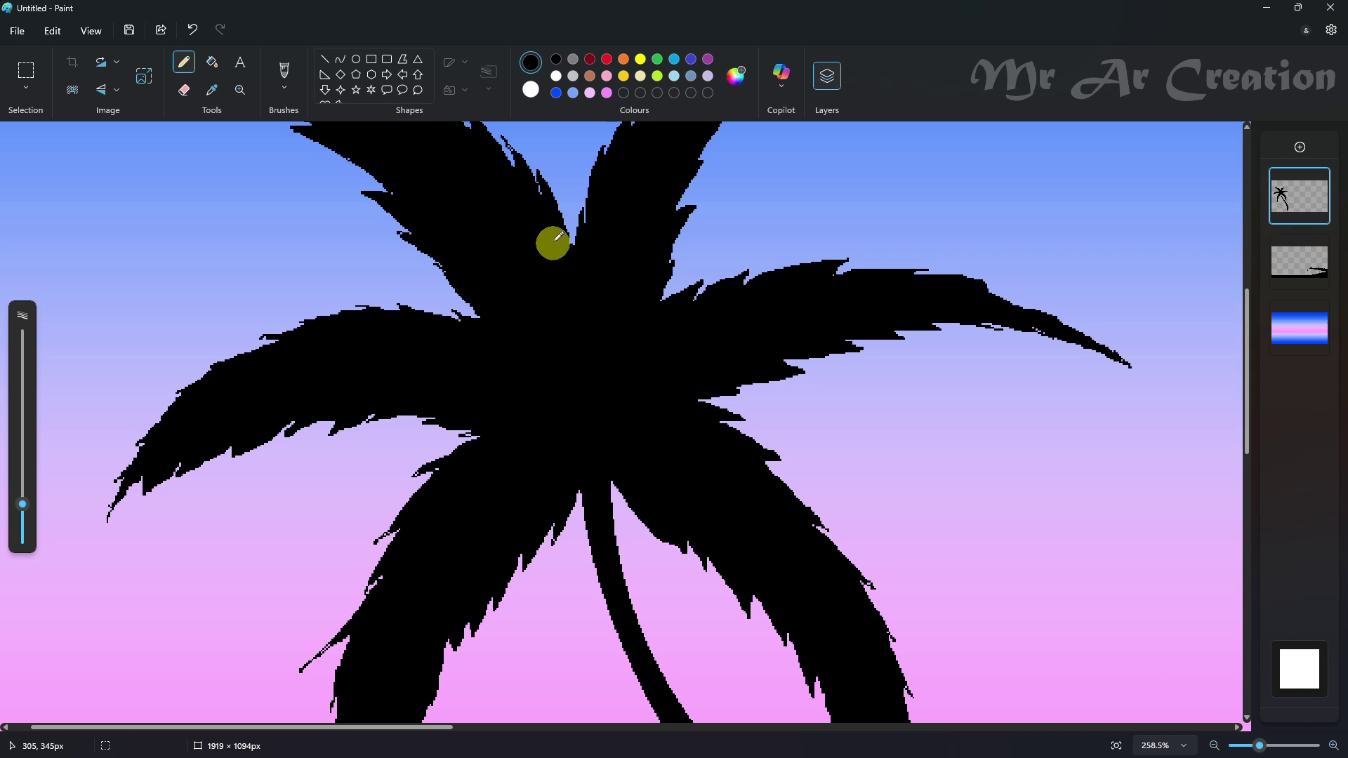
scroll(590, 281, down, 10)
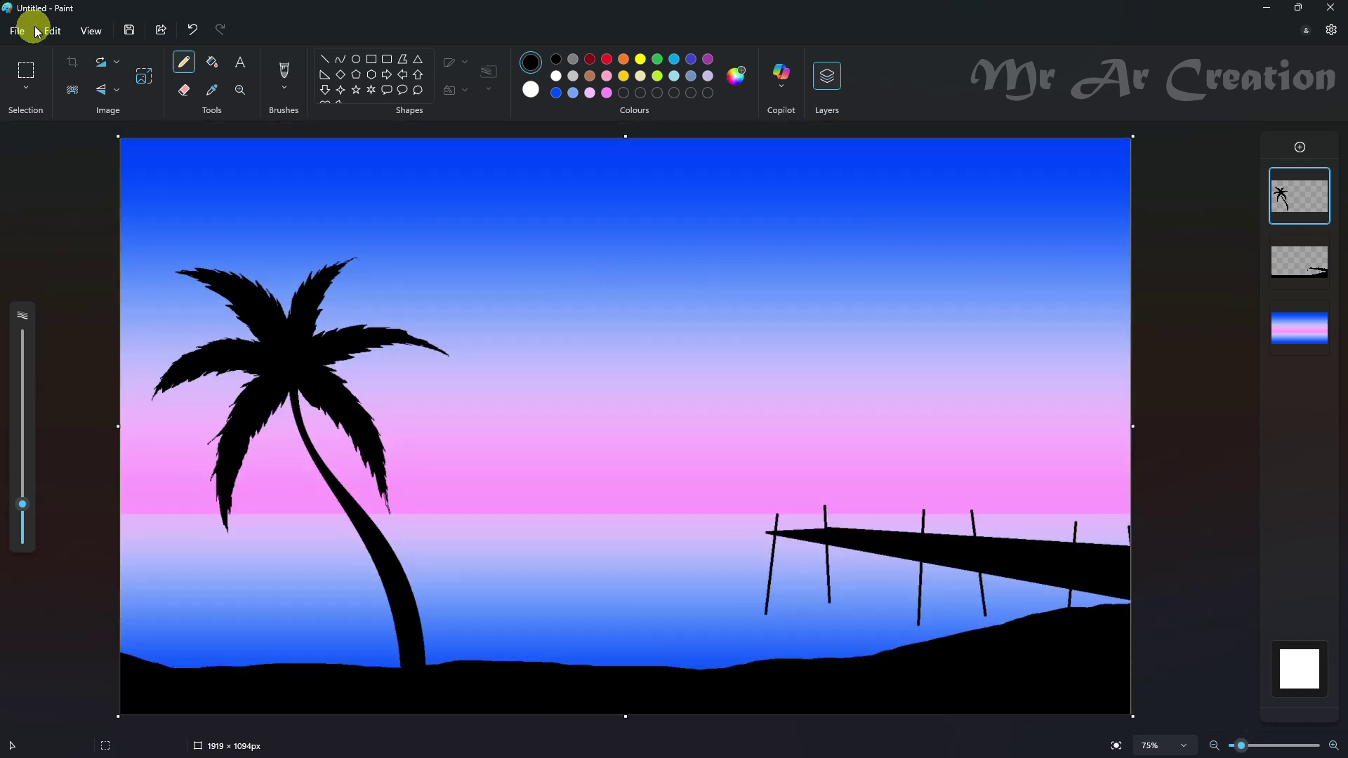
Draw a closed boat hull outline with a slightly curved deck on the water just below the horizon, between palm and pier.
click(341, 59)
scroll(708, 499, up, 5)
scroll(708, 499, up, 2)
mouse_move(755, 443)
mouse_down()
mouse_move(608, 440)
mouse_move(653, 442)
mouse_up()
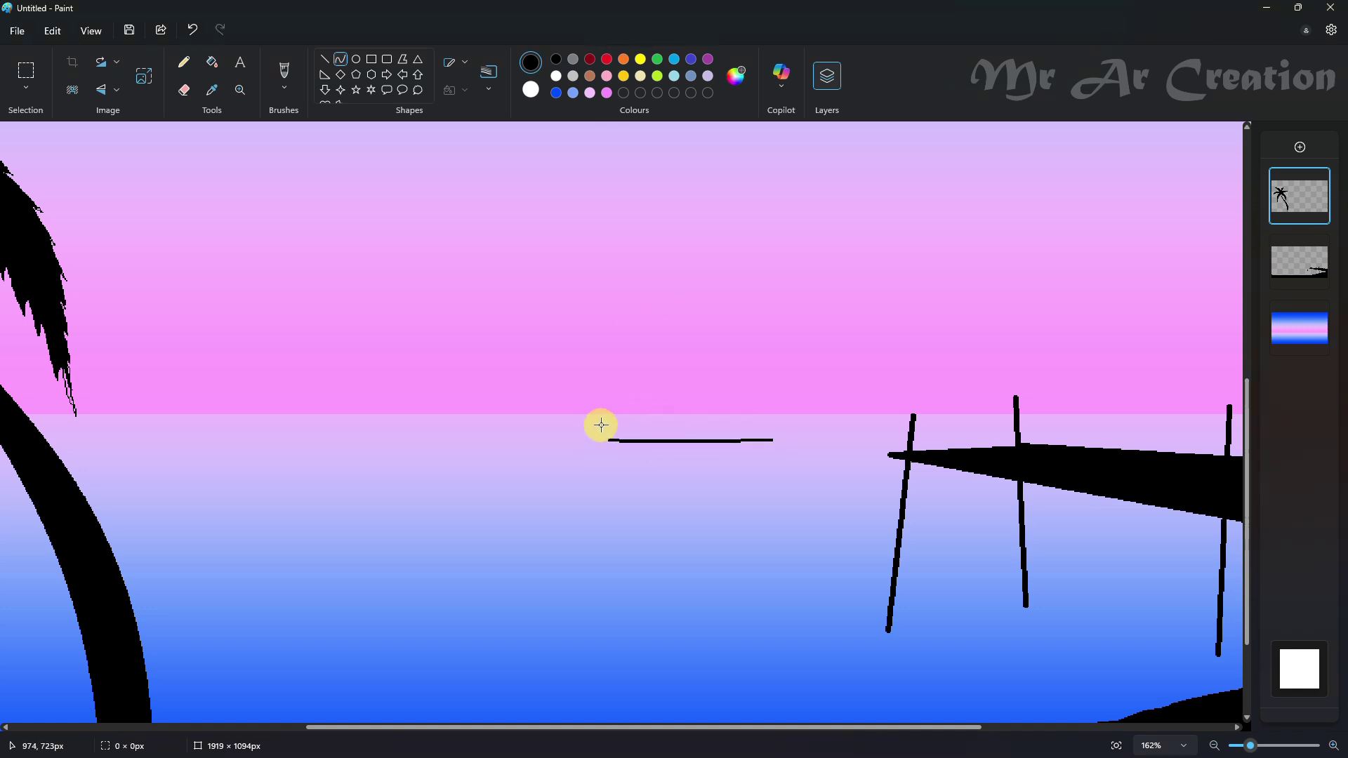
drag(761, 420, 791, 421)
key(ctrl+z)
scroll(711, 434, down, 1)
drag(613, 423, 693, 419)
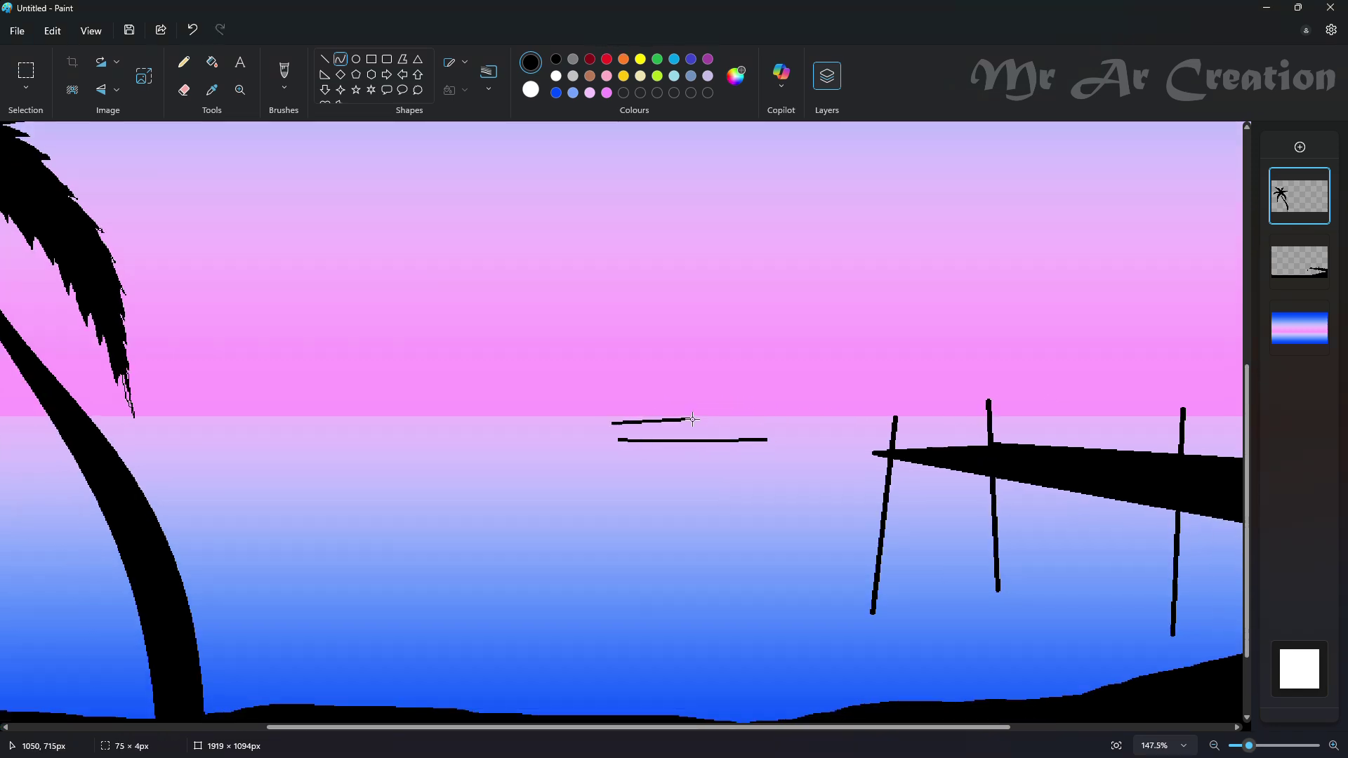
drag(777, 424, 622, 431)
click(324, 59)
scroll(611, 404, up, 3)
scroll(829, 433, up, 1)
click(341, 60)
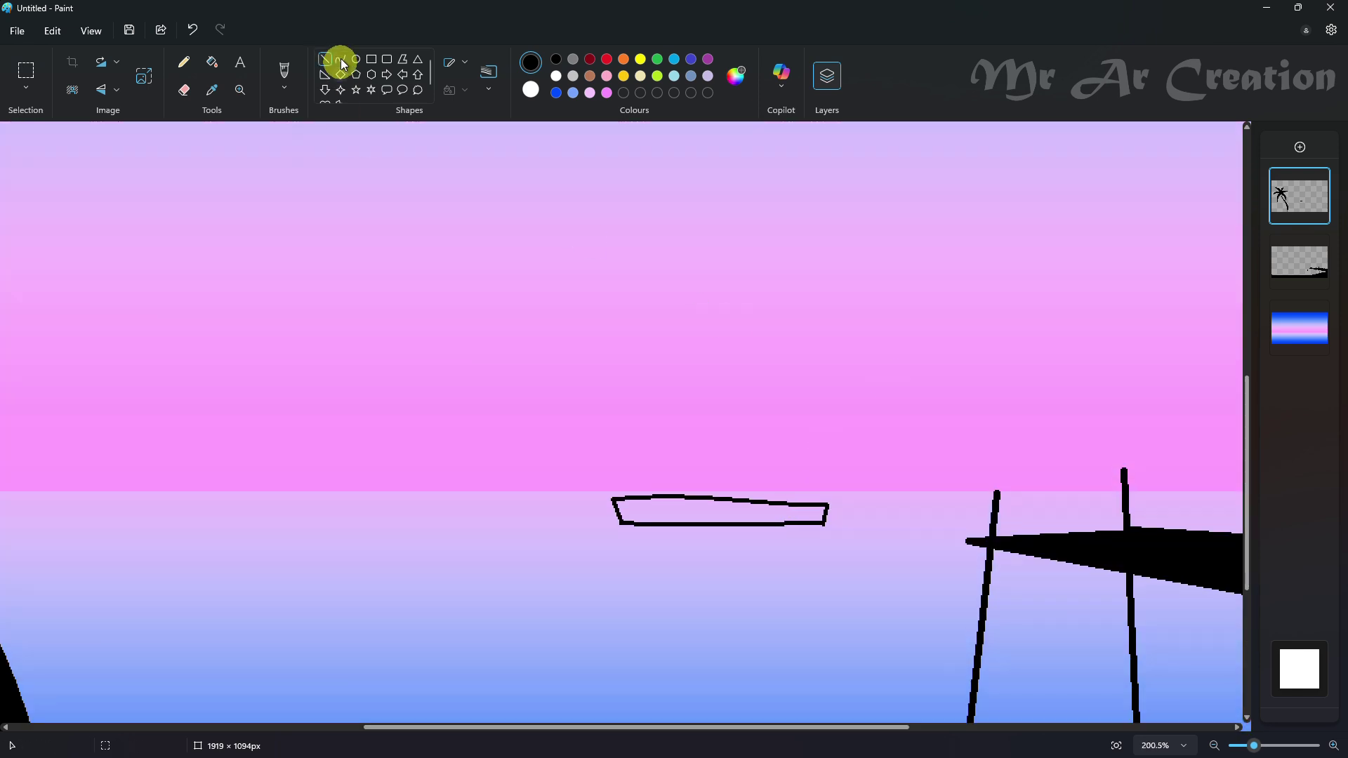
drag(697, 358, 712, 460)
key(ctrl+z)
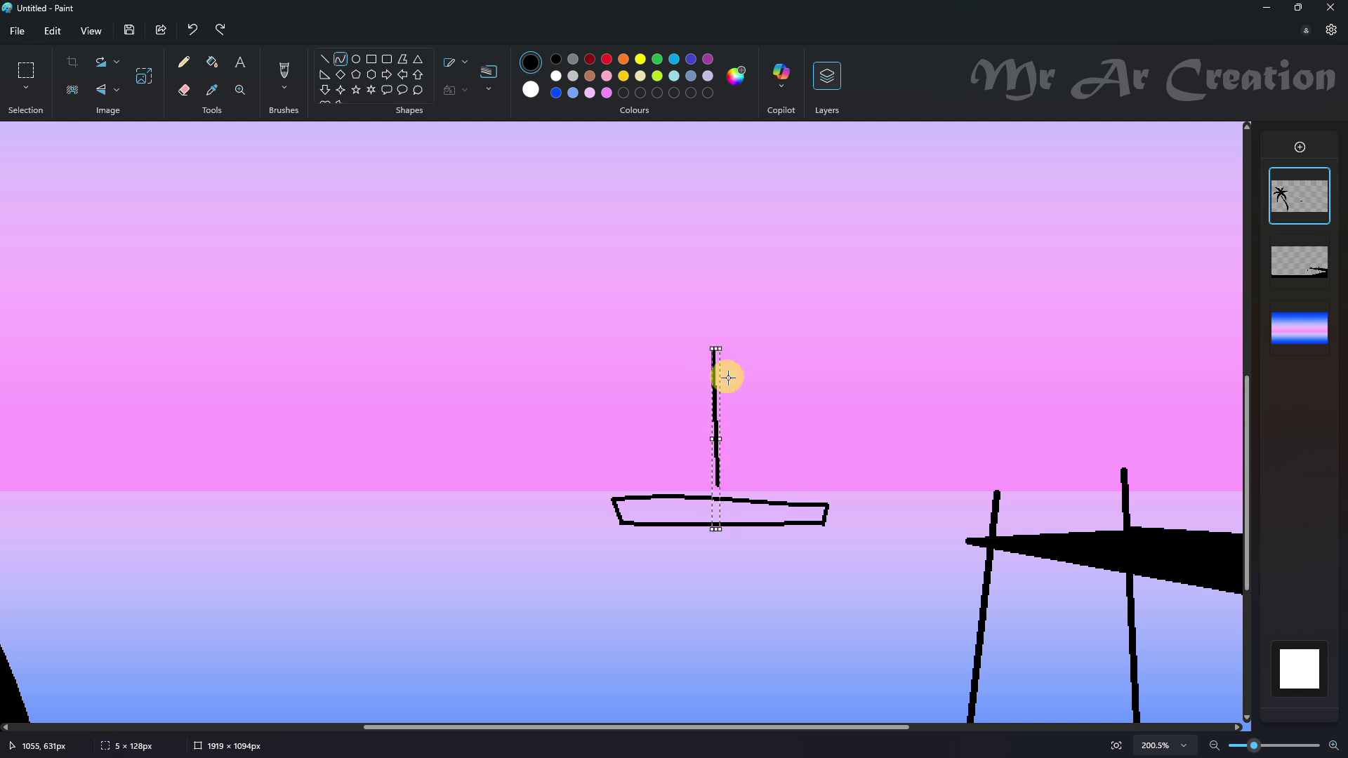
key(ctrl+z)
mouse_move(698, 367)
mouse_down()
mouse_move(720, 490)
mouse_move(707, 387)
mouse_up()
key(ctrl+z)
drag(620, 488, 623, 470)
drag(672, 412, 655, 391)
key(ctrl+z)
key(ctrl+z)
Draw the boat's larger left sail above the hull from three curved lines.
mouse_move(711, 352)
mouse_down()
mouse_move(620, 487)
mouse_move(727, 479)
mouse_move(660, 467)
mouse_move(744, 481)
mouse_move(716, 451)
mouse_move(759, 485)
mouse_up()
click(679, 379)
click(634, 427)
click(737, 403)
key(ctrl+z)
Draw a narrower right sail beside the first from three curved lines, about 67 × 95 px.
click(714, 352)
click(813, 440)
drag(738, 423, 729, 410)
click(806, 482)
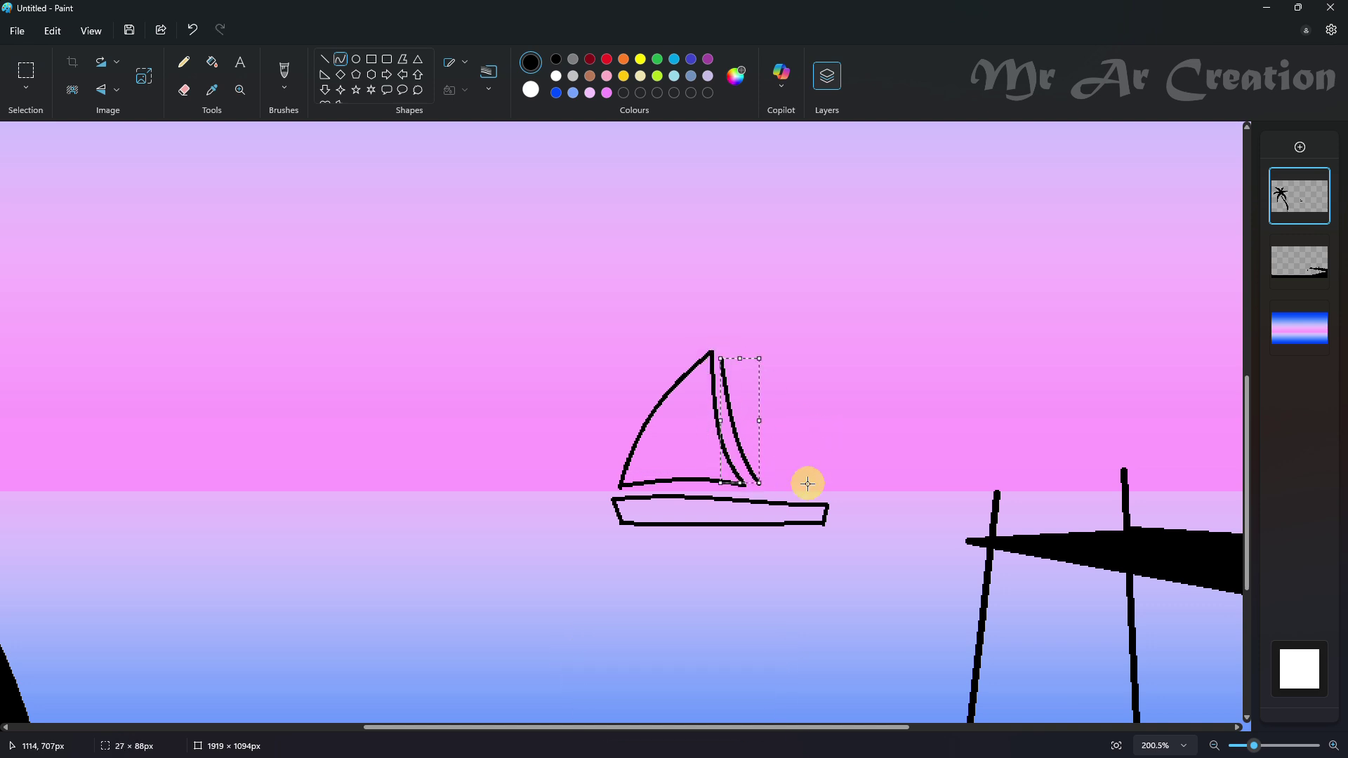
click(756, 486)
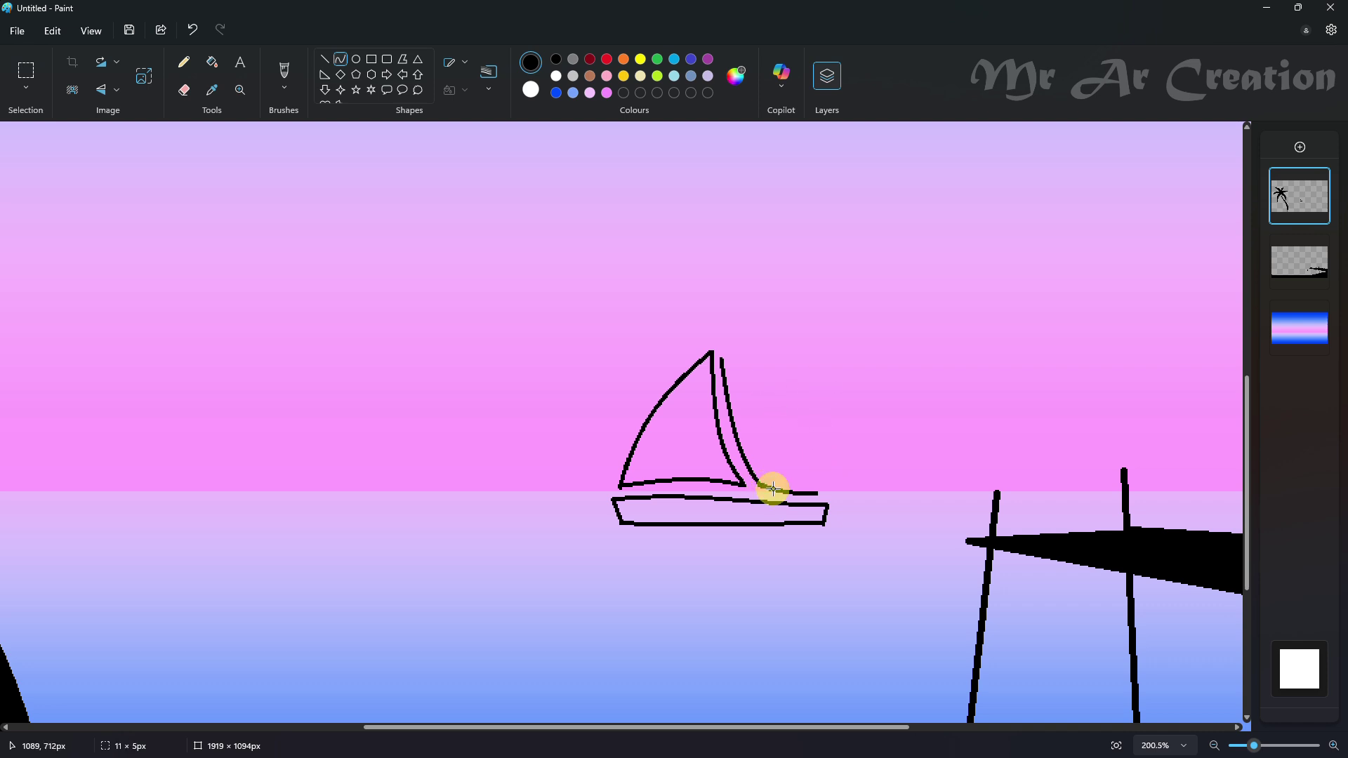
scroll(780, 541, up, 2)
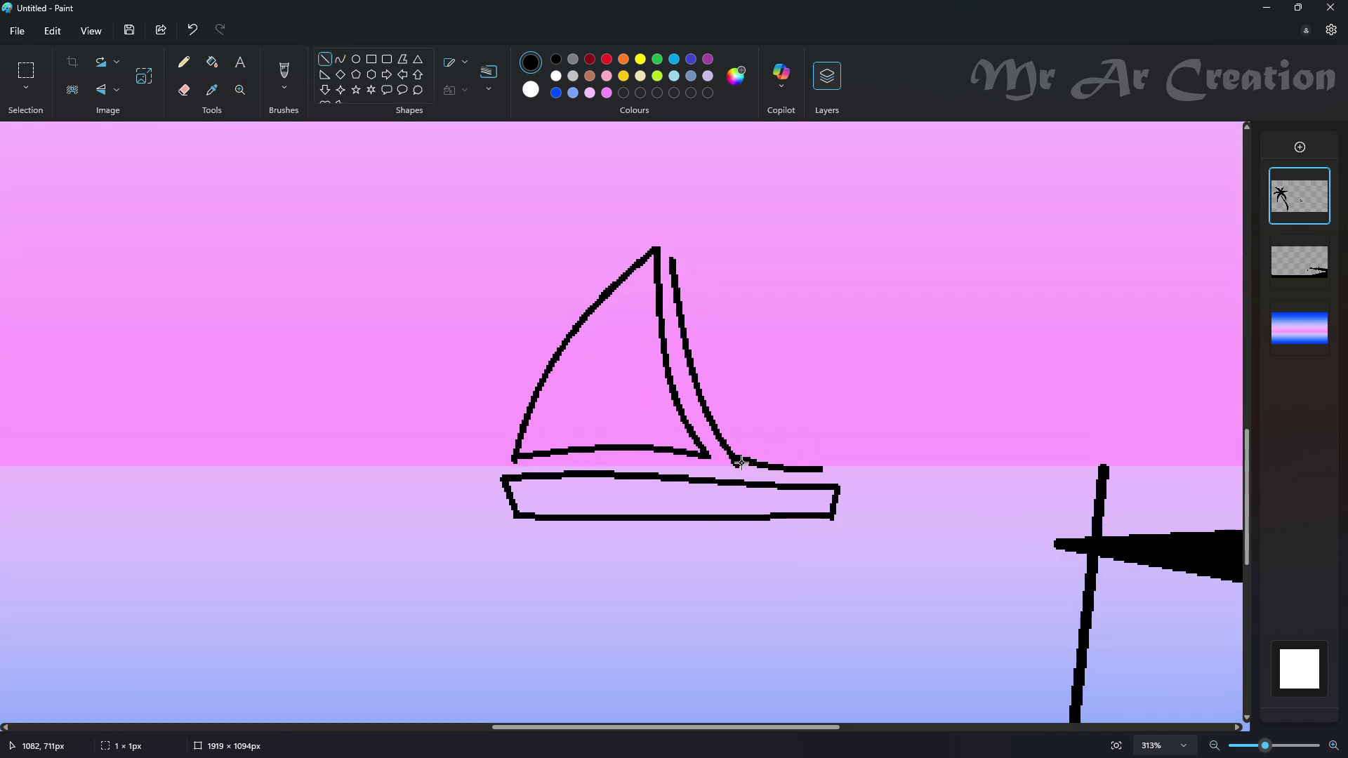
click(340, 59)
drag(672, 259, 821, 469)
drag(714, 323, 735, 383)
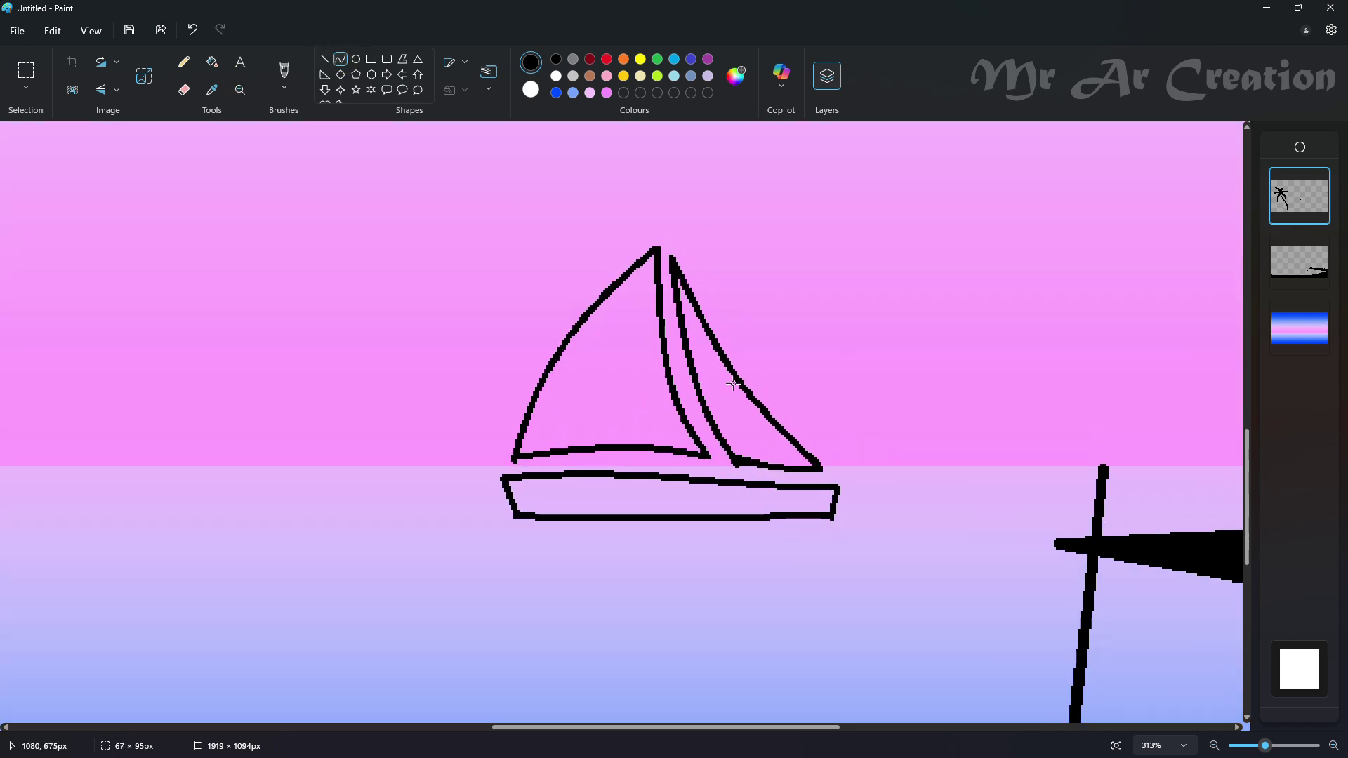
click(346, 63)
Fill both sails and the hull of the boat with black.
click(212, 62)
click(604, 379)
click(692, 351)
click(691, 509)
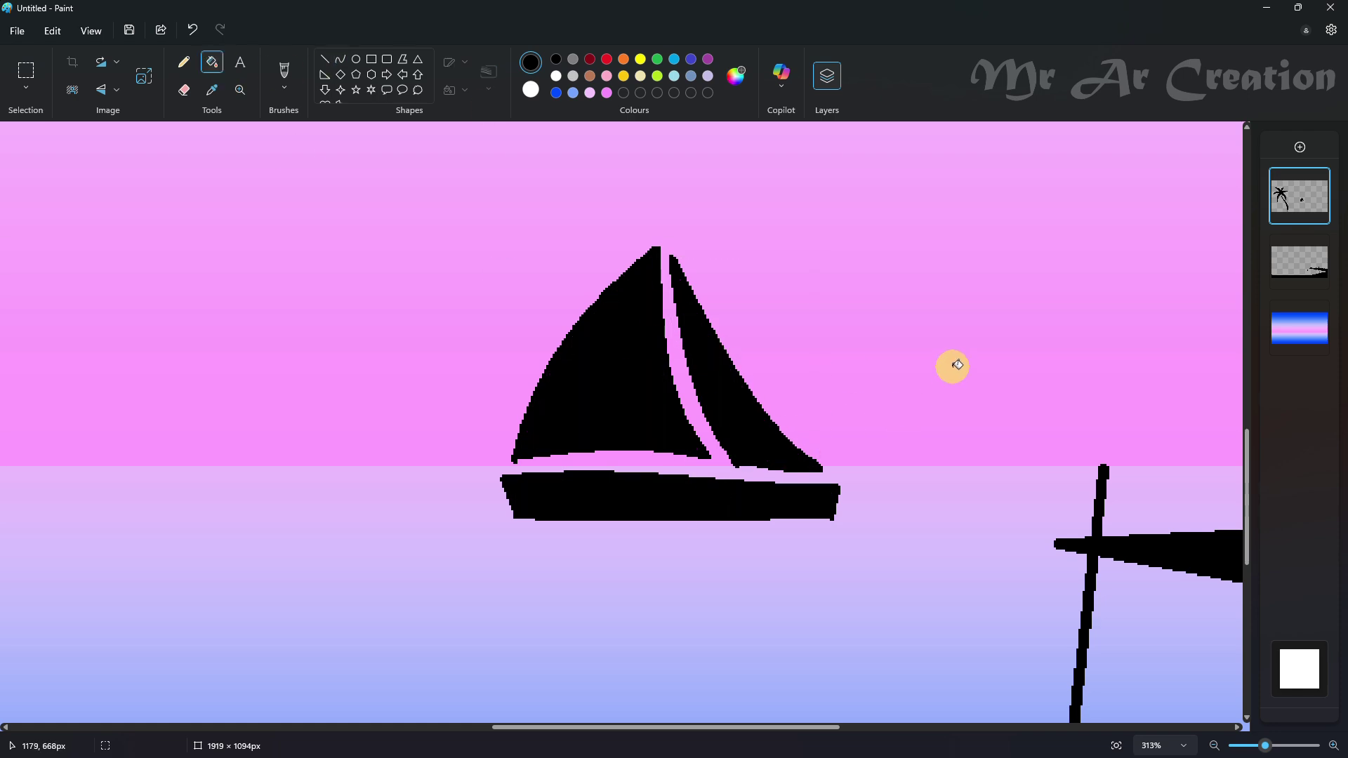
scroll(958, 365, down, 5)
scroll(644, 437, up, 4)
click(341, 59)
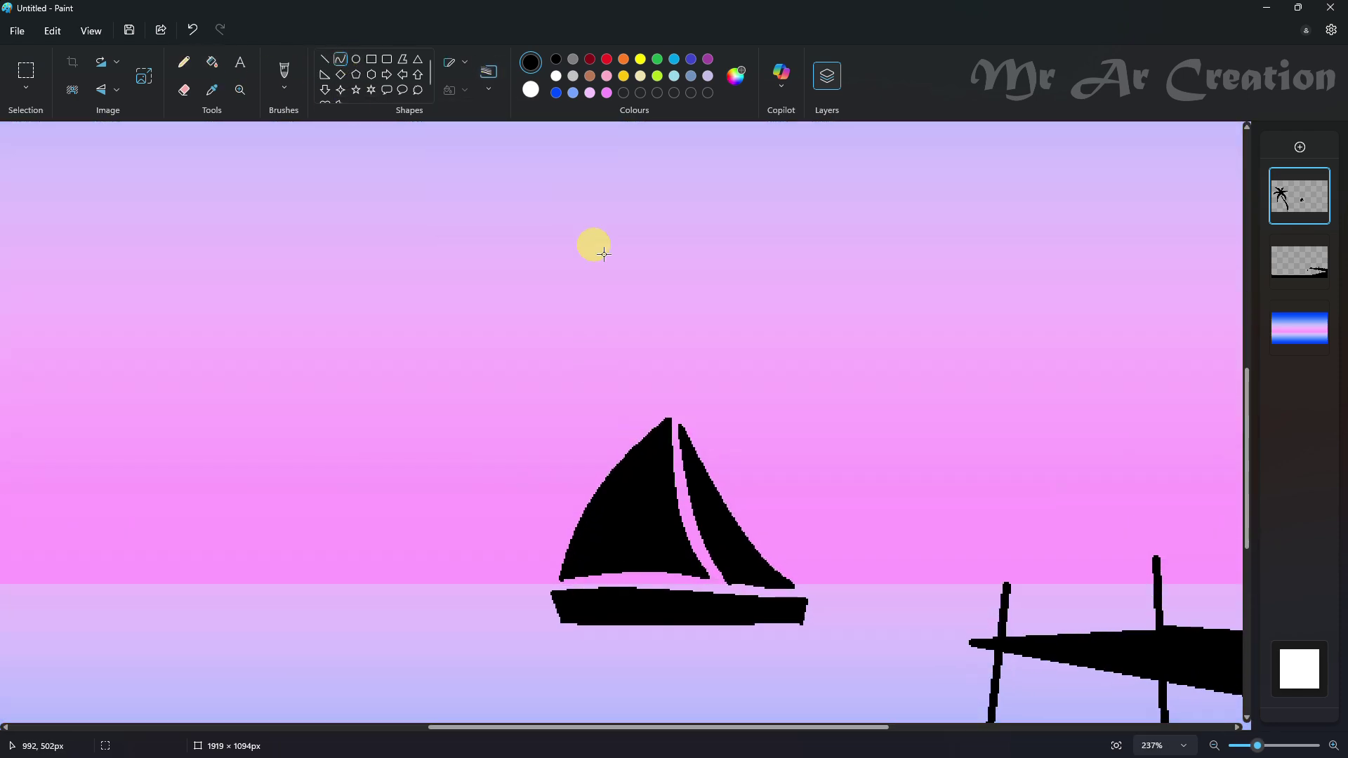
scroll(649, 351, up, 1)
key(ctrl+z)
mouse_move(672, 396)
mouse_down()
mouse_move(669, 456)
mouse_move(671, 401)
mouse_up()
click(489, 89)
click(516, 120)
key(ctrl+z)
click(325, 59)
click(484, 78)
click(497, 149)
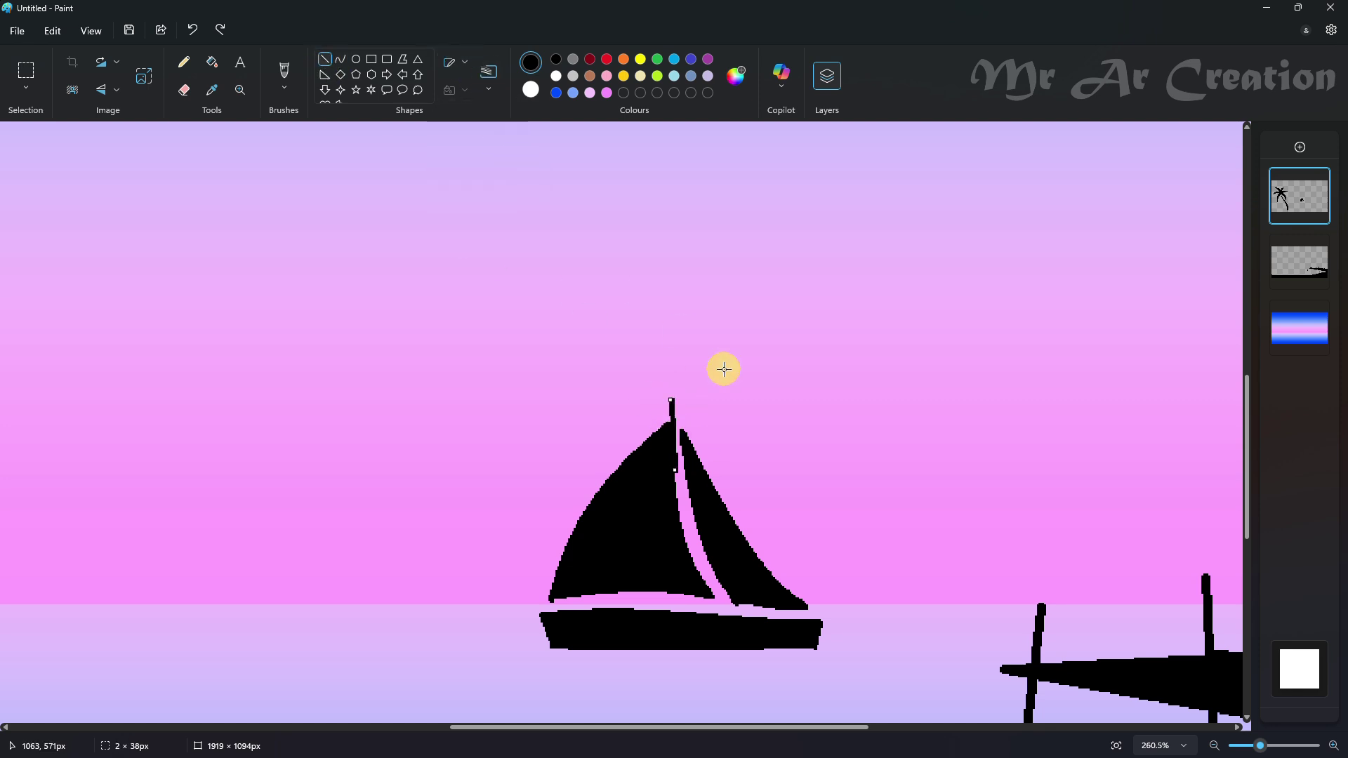
key(ctrl+z)
Draw a thin straight mast tip above the left sail and outline a wavy pennant streaming left from it.
scroll(596, 409, up, 1)
click(326, 59)
mouse_move(627, 499)
mouse_down()
mouse_move(624, 430)
mouse_move(628, 462)
mouse_move(548, 411)
mouse_up()
click(497, 90)
click(523, 179)
click(341, 59)
drag(579, 435, 582, 451)
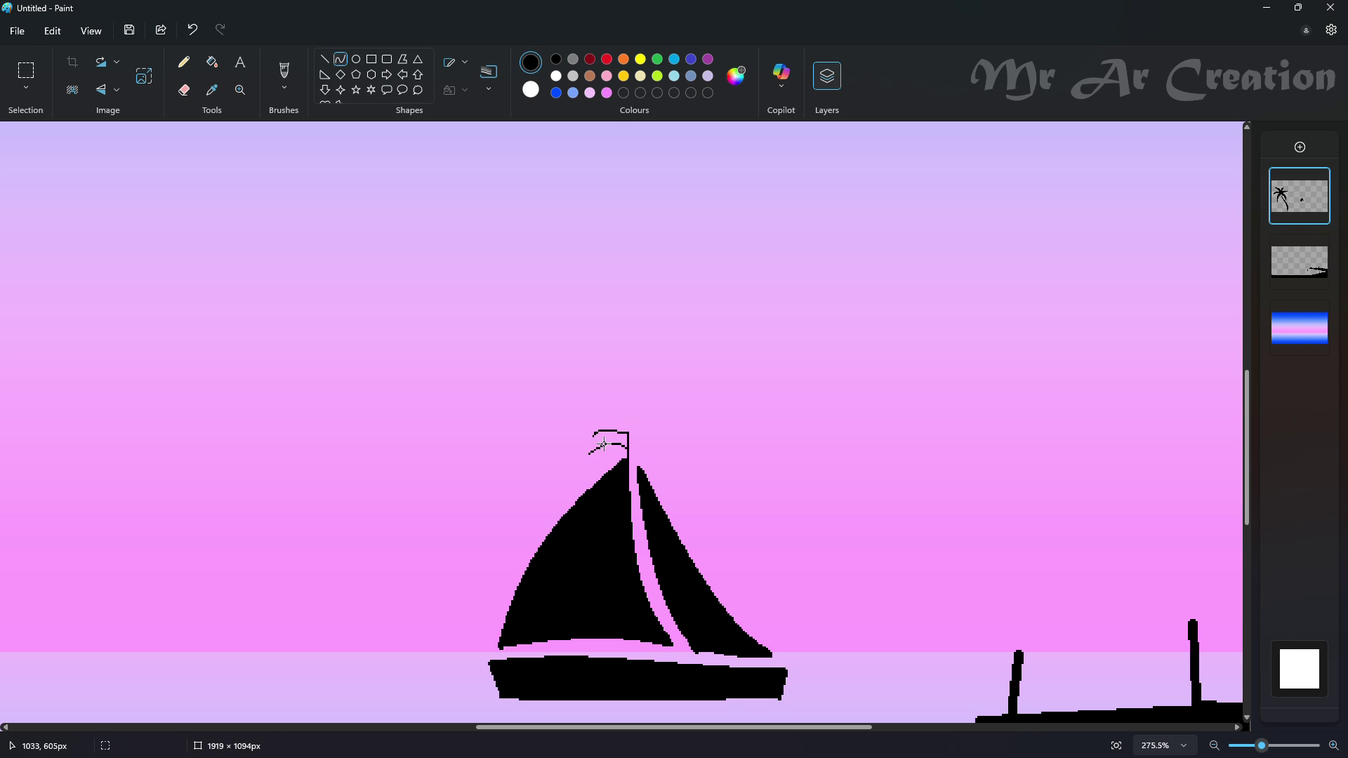
click(746, 479)
Fill the pennant with black and erase the stray mark beside the mast.
click(211, 61)
click(572, 443)
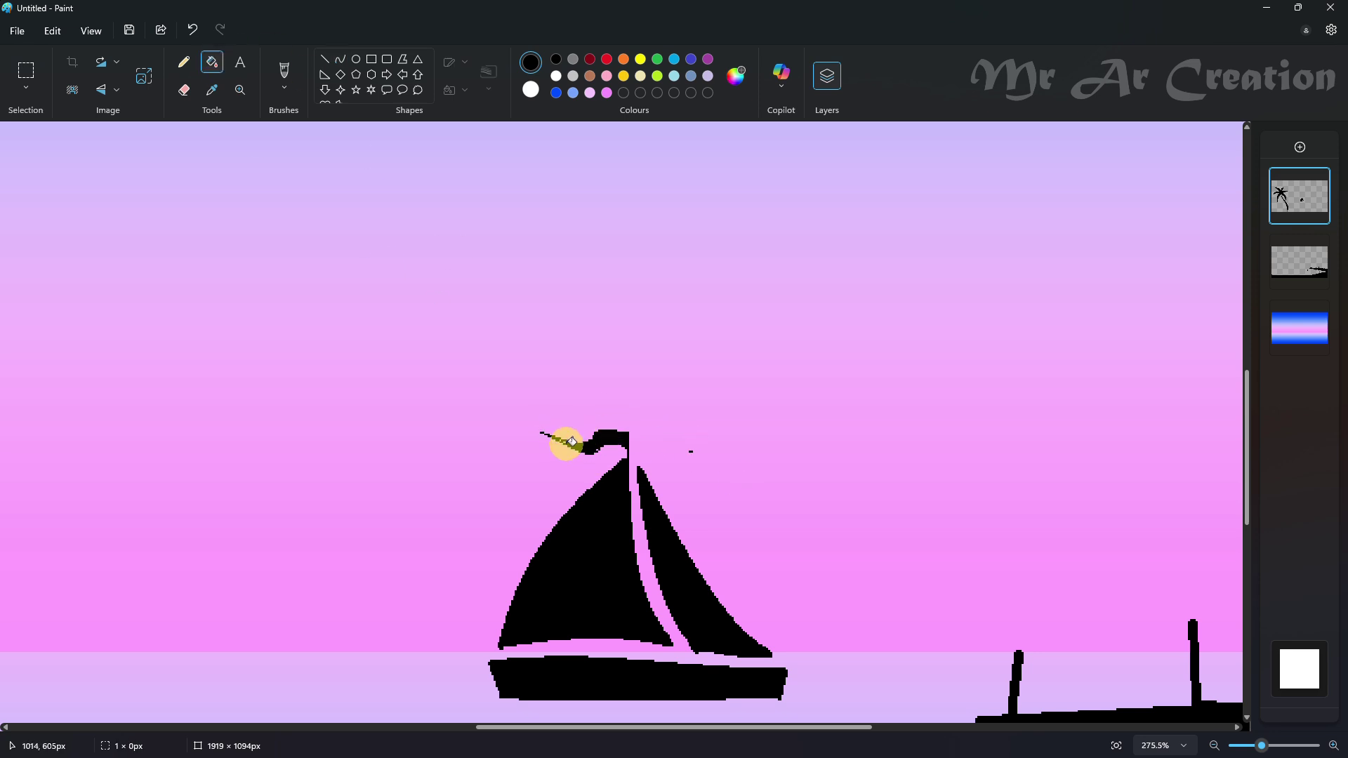
click(184, 90)
click(690, 449)
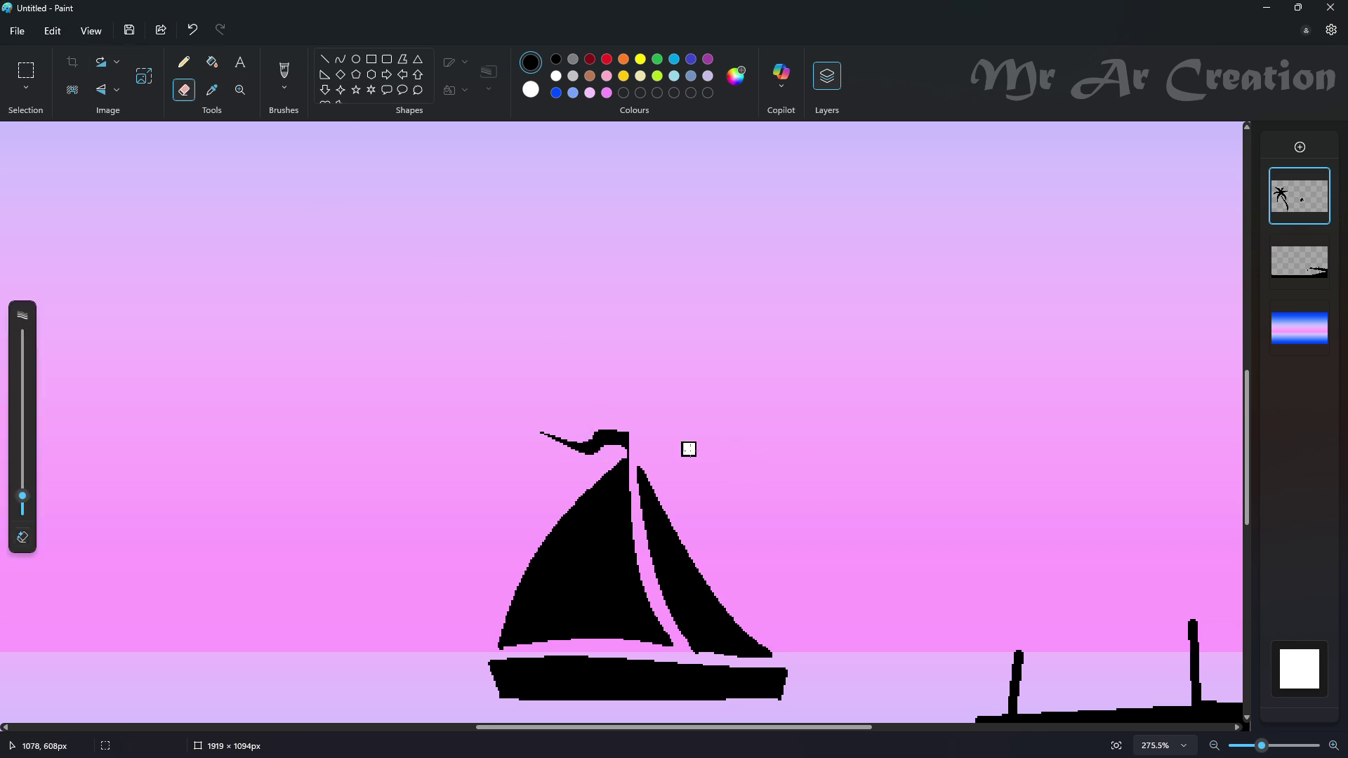
Select the sailboat, shrink it to less than half its size and place it on the horizon left of the pier.
scroll(795, 409, down, 5)
click(26, 70)
drag(596, 393, 736, 566)
drag(681, 448, 708, 476)
click(749, 442)
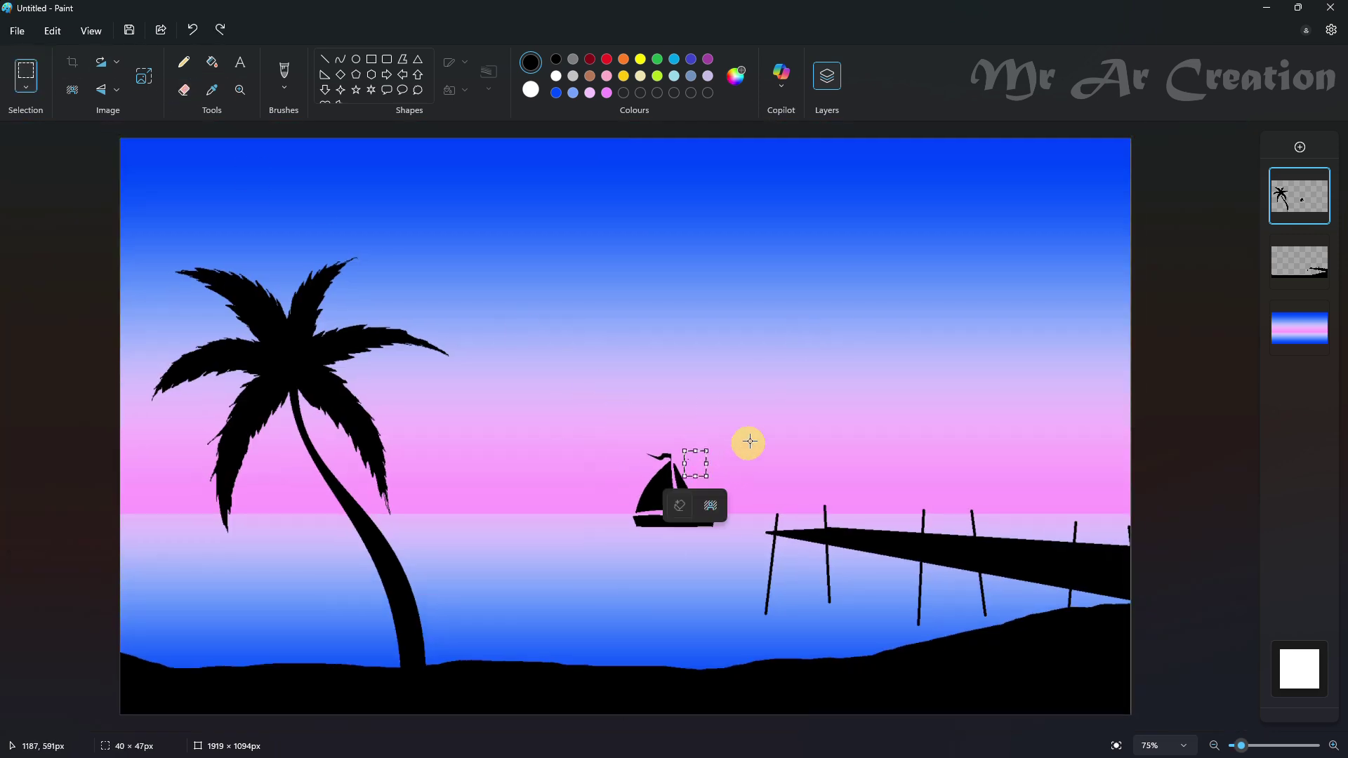
mouse_move(609, 420)
mouse_down()
mouse_move(719, 541)
mouse_move(660, 487)
mouse_up()
drag(635, 457, 698, 531)
drag(672, 499, 670, 501)
click(756, 457)
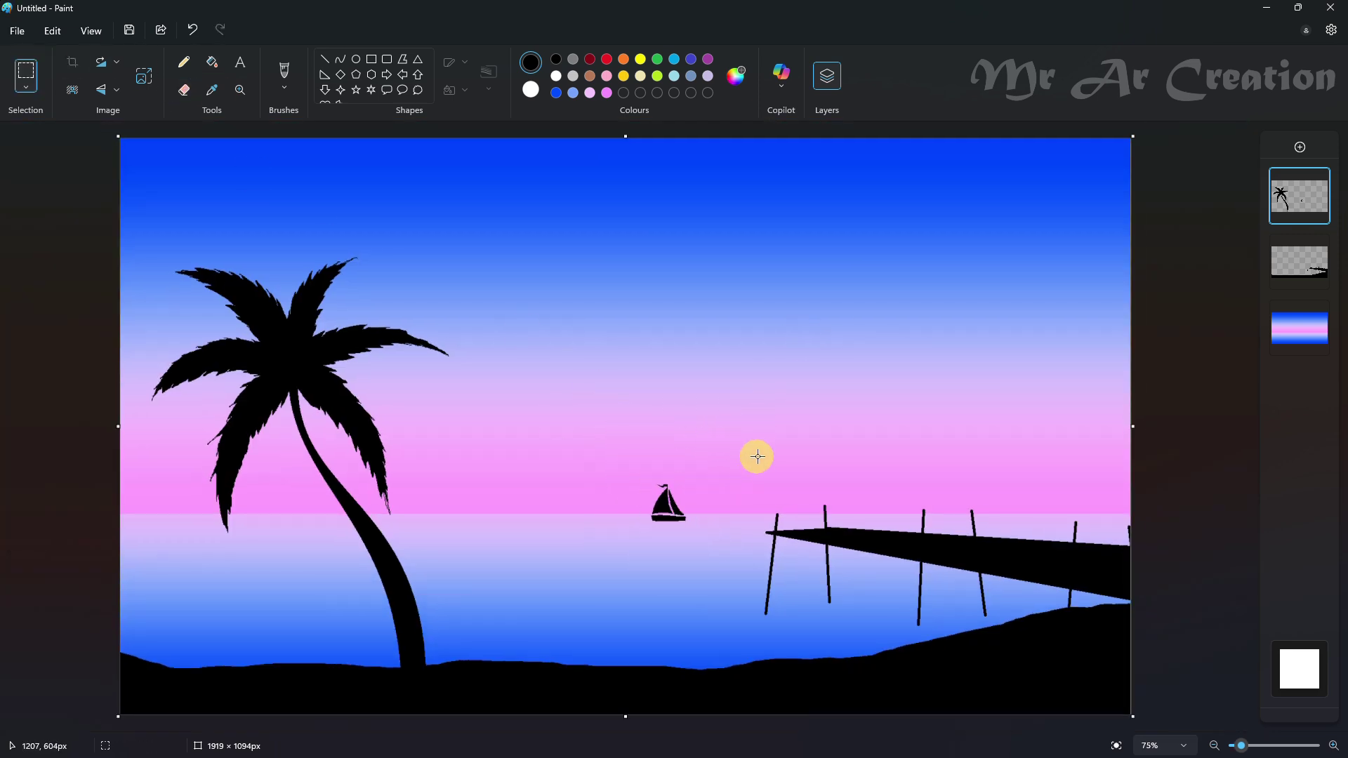
Sample the sky's pink near the horizon and draw a white-filled circle just above the horizon between the palm and the sailboat.
click(212, 90)
click(424, 507)
click(356, 59)
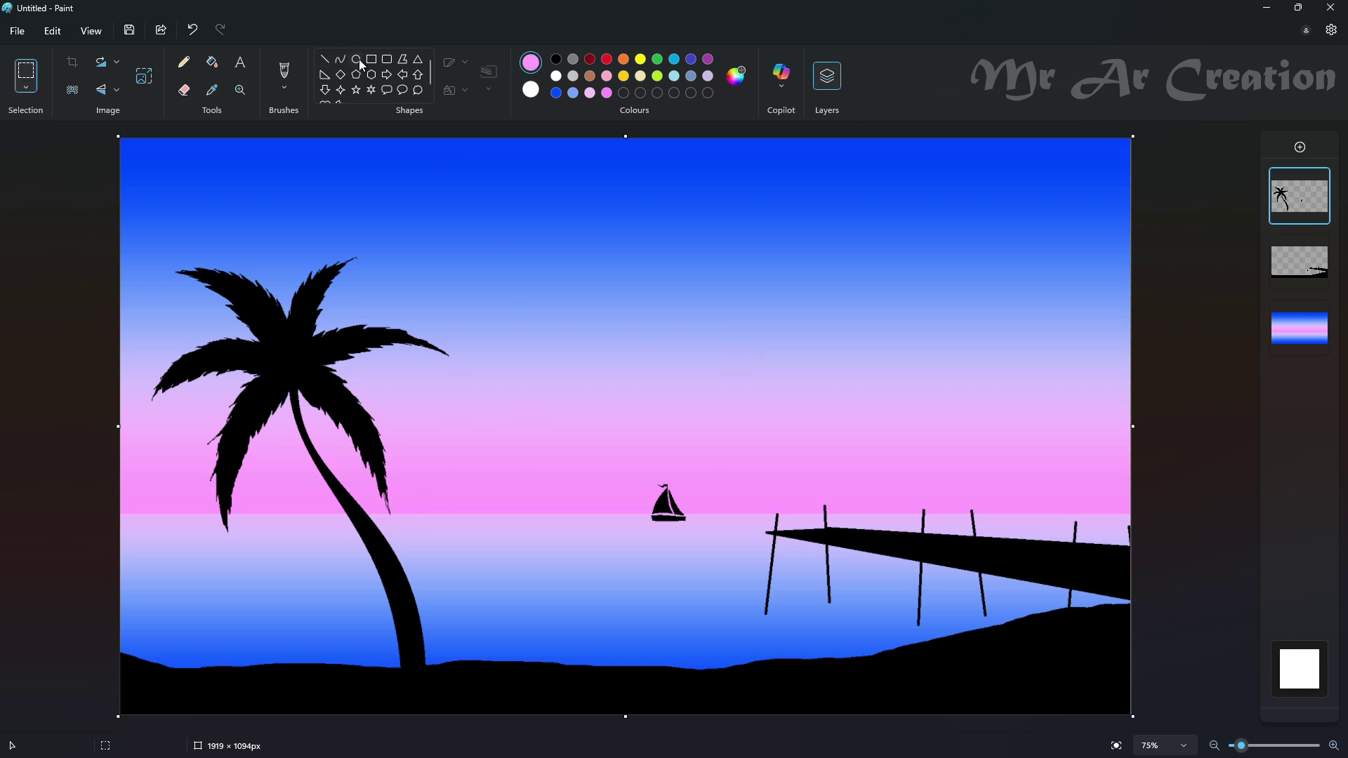
drag(467, 385, 588, 566)
drag(544, 416, 537, 422)
click(671, 404)
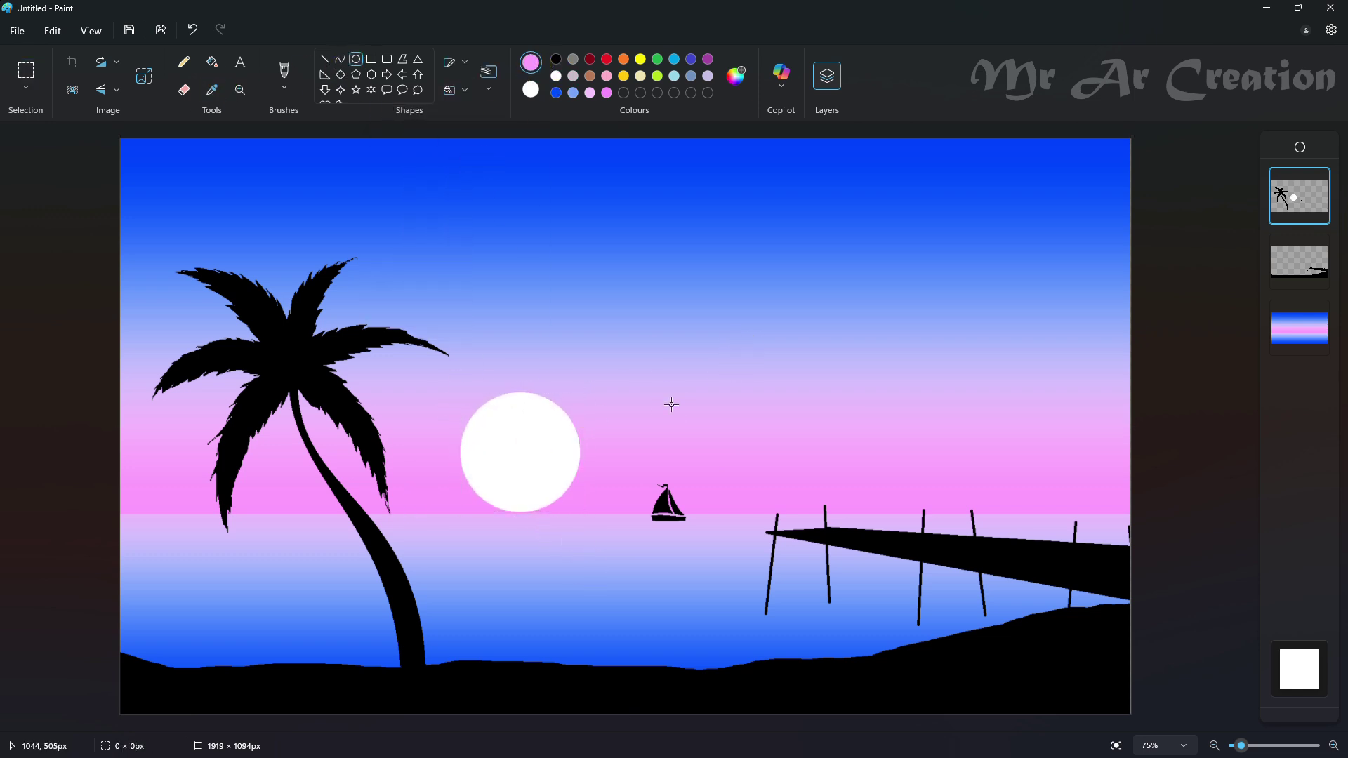
Recolor the sun disc's pink outline white to match its fill.
click(212, 62)
click(514, 428)
click(556, 75)
click(541, 425)
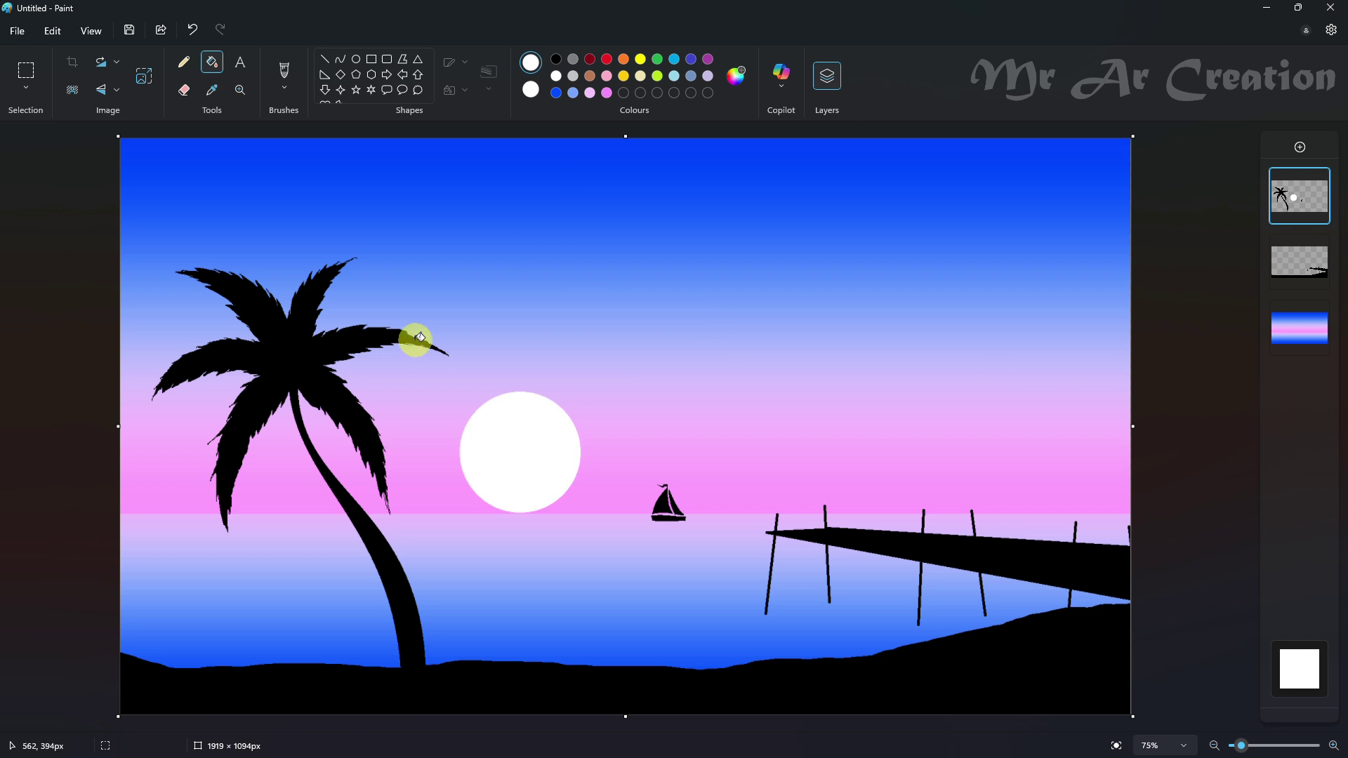
Add a layer just above the gradient background and draw a thin white horizontal line on the water below the sun.
click(324, 59)
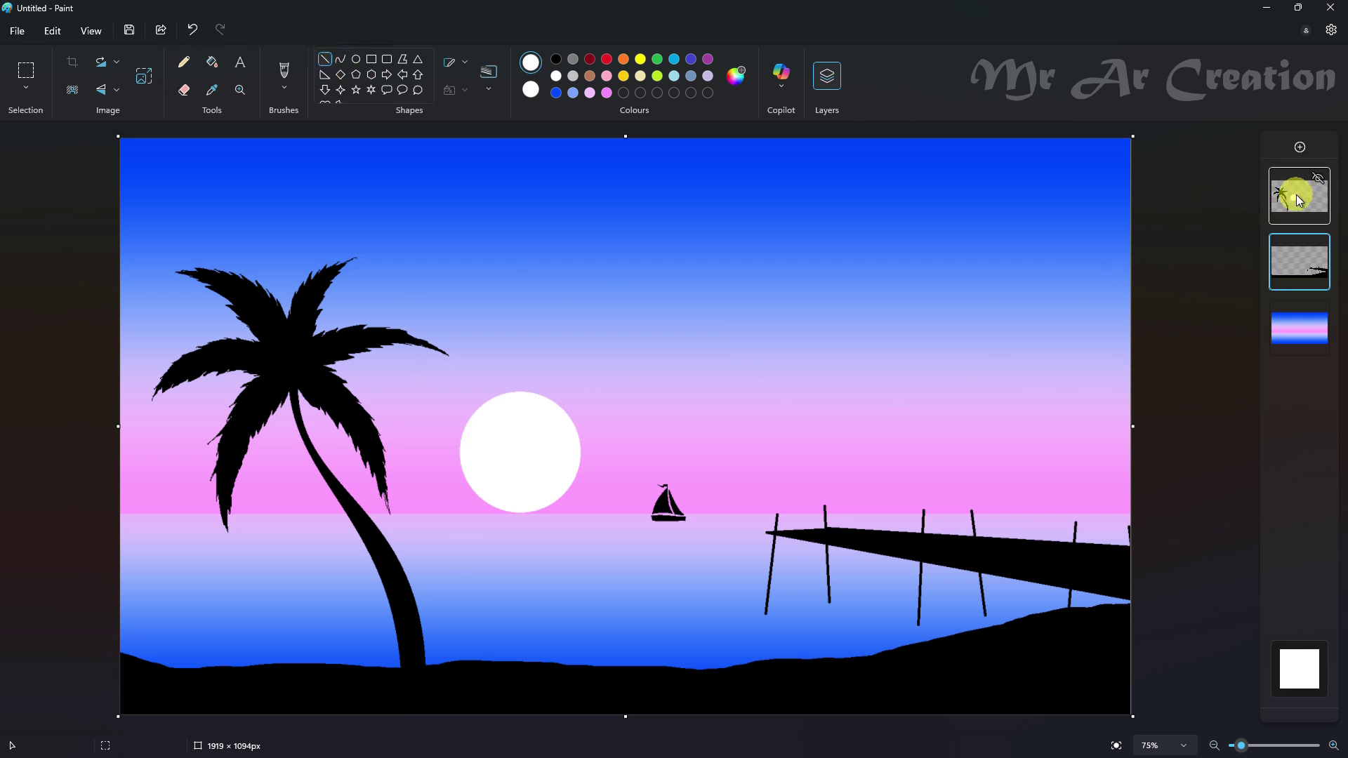
click(1300, 147)
drag(1299, 262, 1300, 328)
mouse_move(426, 537)
mouse_down()
mouse_move(590, 537)
mouse_move(603, 550)
mouse_up()
key(ctrl+z)
Duplicate selections of the white line repeatedly to scatter horizontal ripples across the water, from the palm to beyond the pier.
click(29, 75)
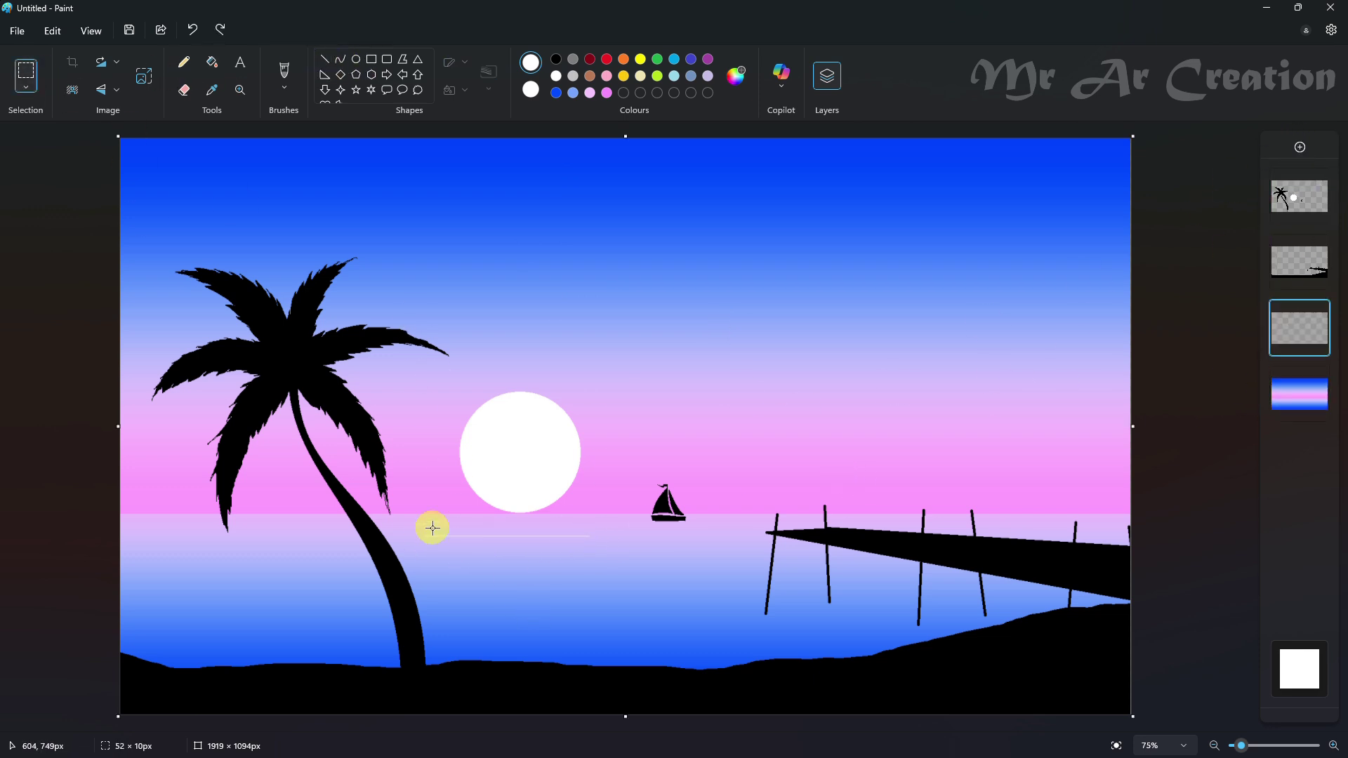
drag(409, 513, 664, 594)
drag(554, 562, 705, 549)
mouse_move(692, 551)
mouse_down()
mouse_move(334, 563)
mouse_move(413, 584)
mouse_move(566, 572)
mouse_move(1072, 590)
mouse_up()
click(868, 584)
mouse_move(483, 536)
mouse_down()
mouse_move(692, 603)
mouse_move(679, 614)
mouse_move(788, 568)
mouse_move(644, 587)
mouse_move(232, 582)
mouse_move(794, 623)
mouse_move(365, 625)
mouse_move(447, 637)
mouse_move(647, 609)
mouse_up()
click(694, 604)
click(377, 592)
key(ctrl+z)
drag(133, 539, 257, 592)
mouse_move(173, 550)
mouse_down()
mouse_move(689, 626)
mouse_move(915, 563)
mouse_move(807, 608)
mouse_up()
click(815, 657)
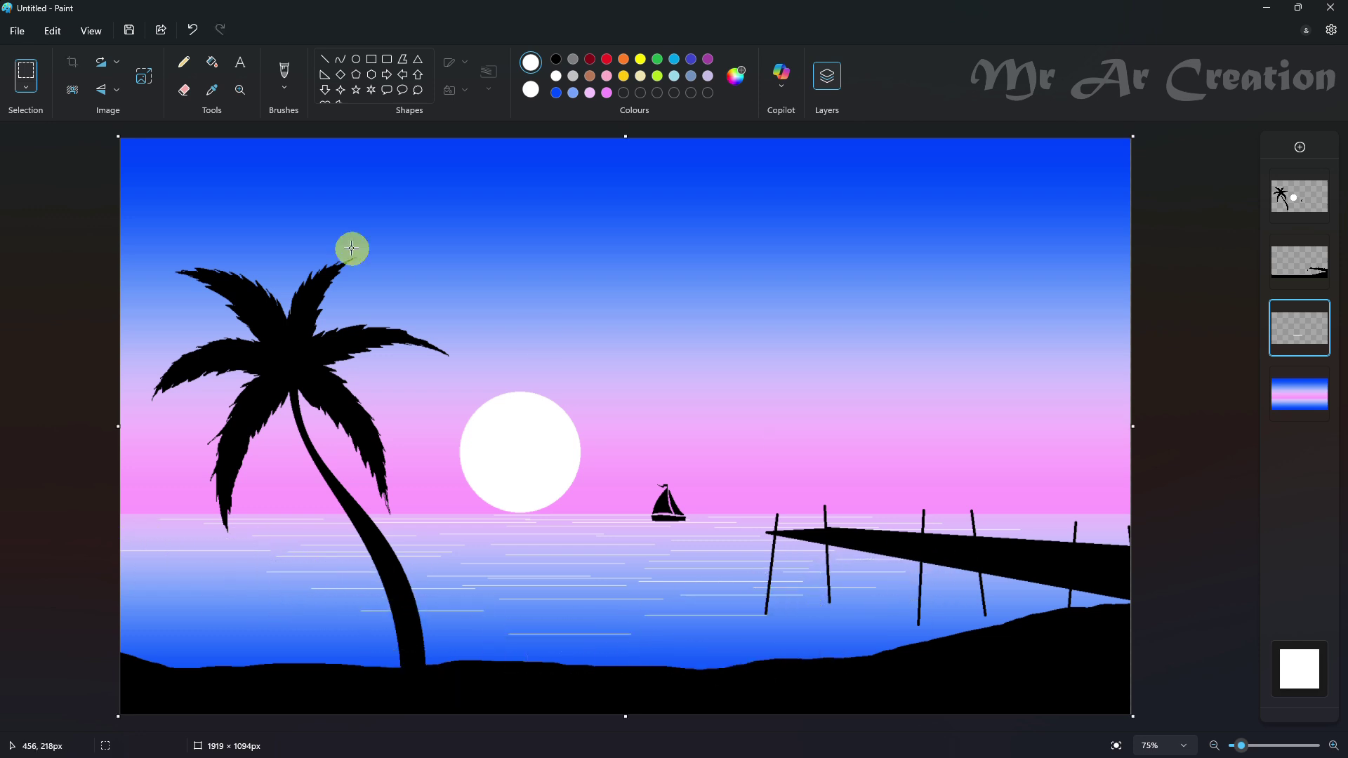
Erase small gaps in the white ripple lines around the palm trunk to break them into short dashes.
click(184, 89)
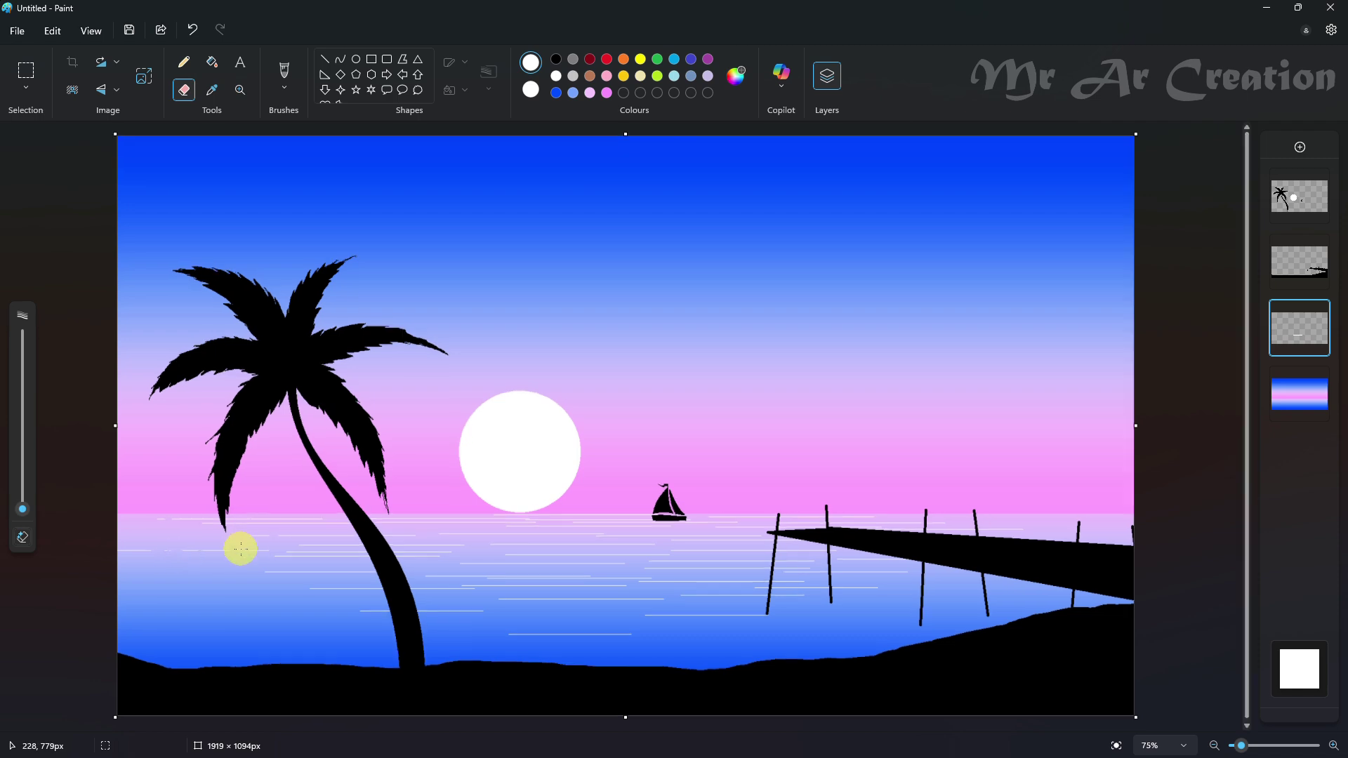
scroll(241, 545, up, 5)
drag(270, 733, 213, 734)
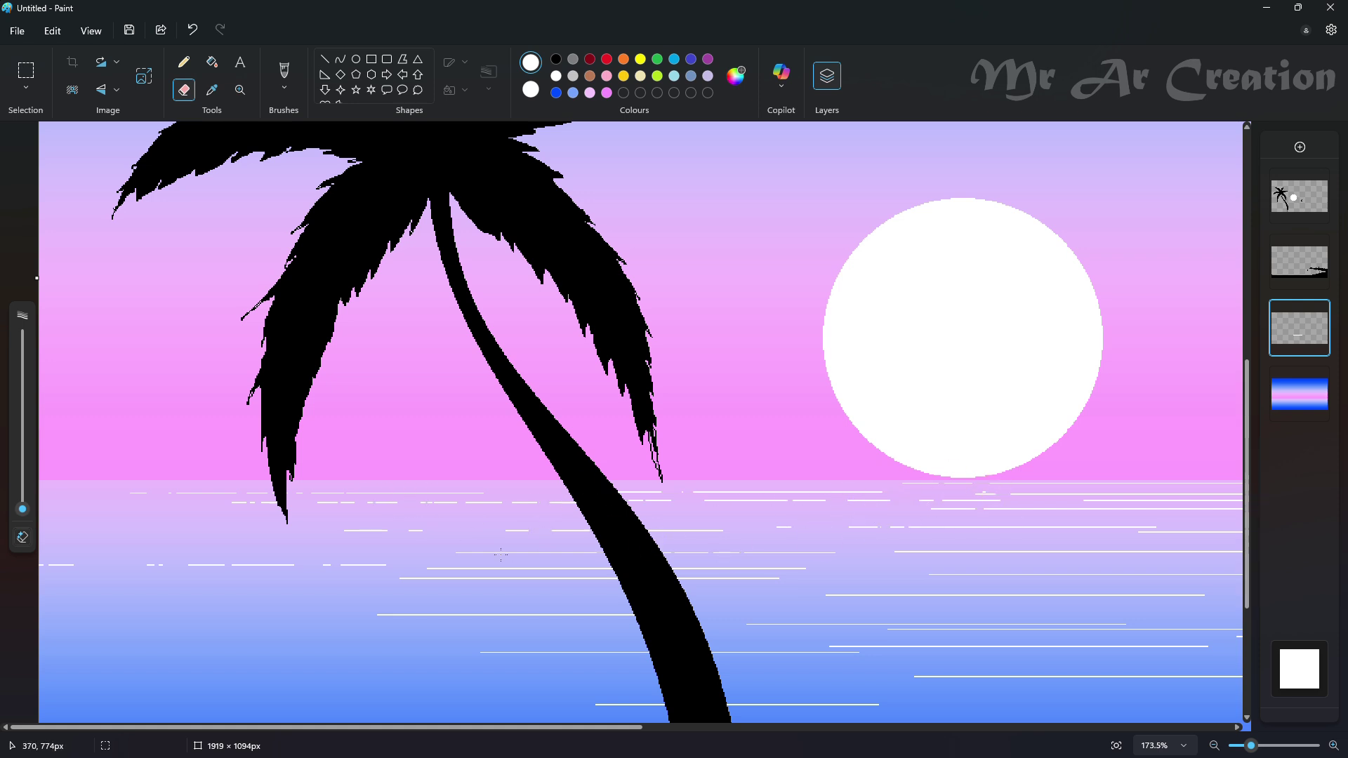
scroll(537, 583, down, 3)
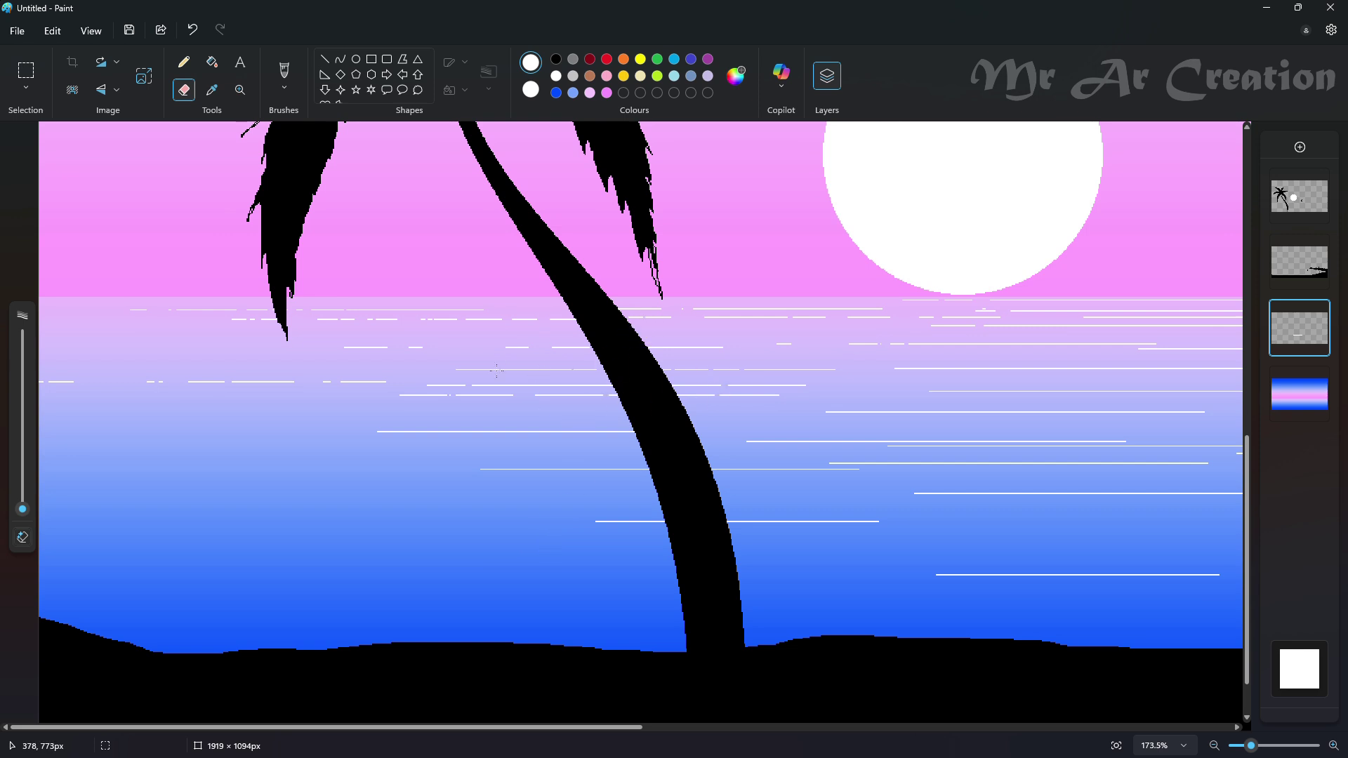
drag(422, 430, 621, 445)
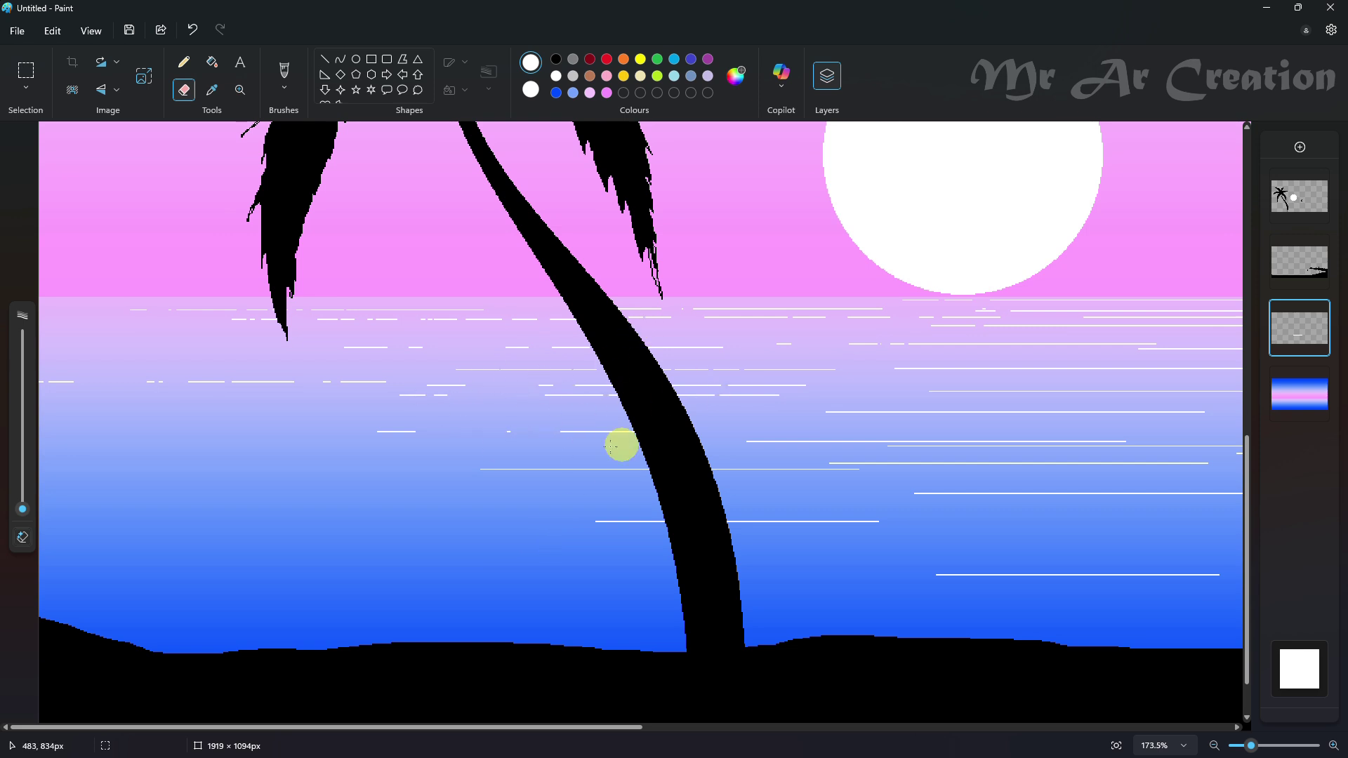
mouse_move(758, 481)
mouse_down()
mouse_move(814, 517)
mouse_move(736, 534)
mouse_move(762, 521)
mouse_move(645, 524)
mouse_move(698, 525)
mouse_up()
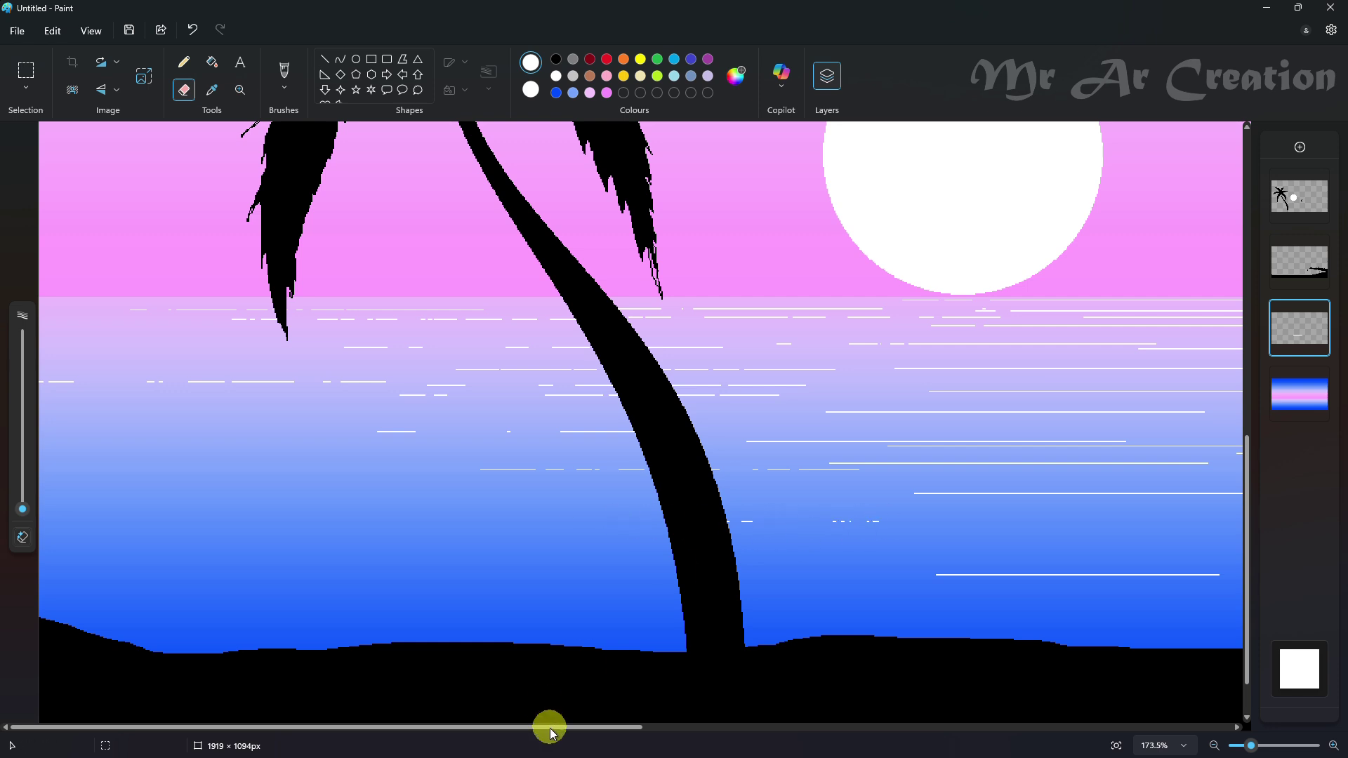
Erase irregular gaps in the ripple lines between the palm trunk and the pier, below the sun and sailboat.
drag(550, 731, 783, 730)
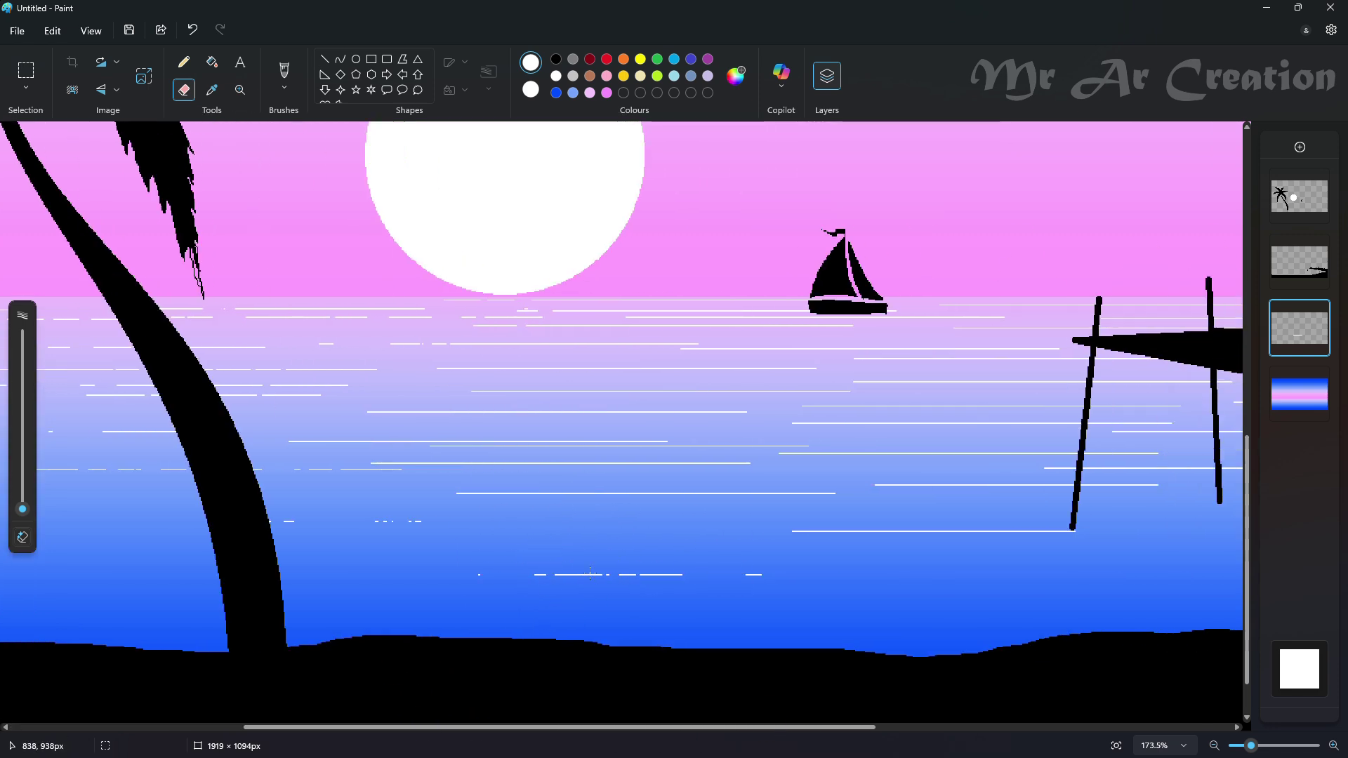
drag(814, 532, 841, 531)
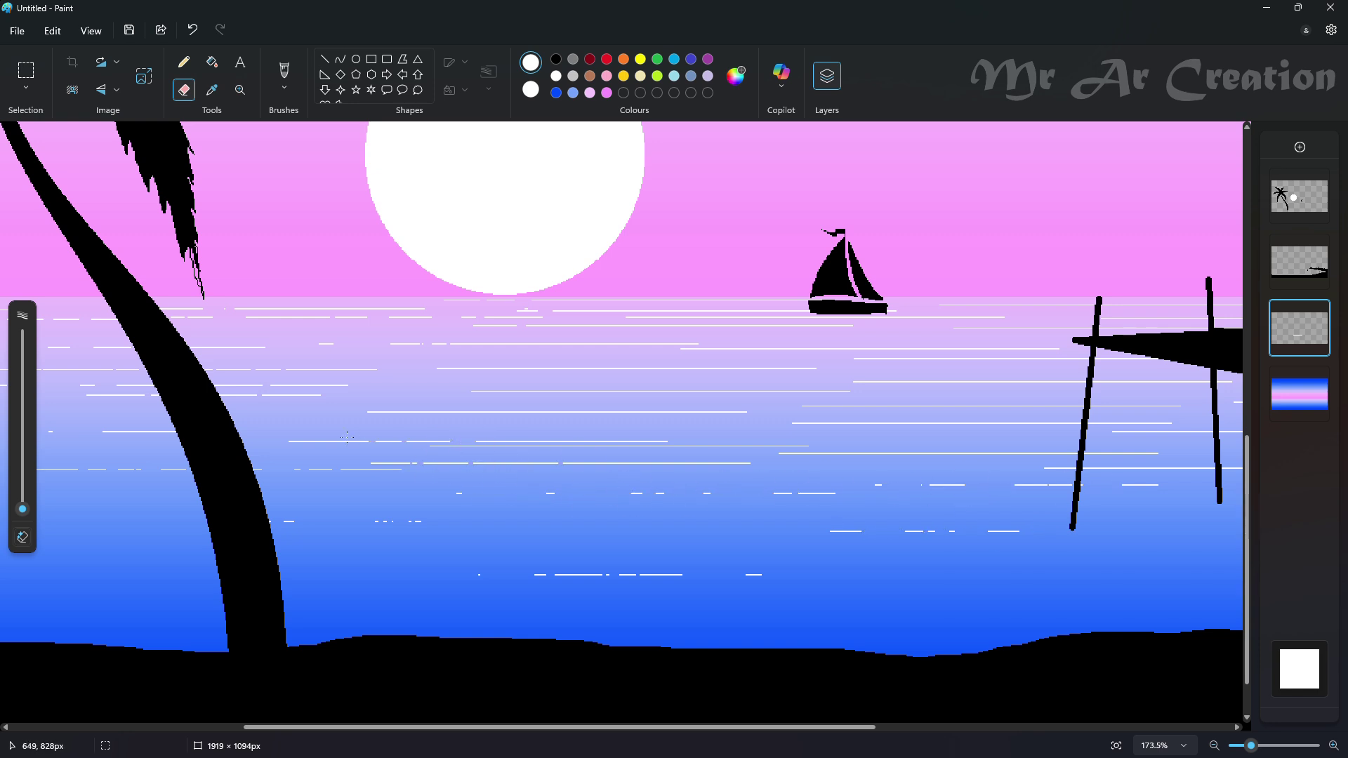
click(518, 464)
click(605, 463)
drag(427, 464, 474, 461)
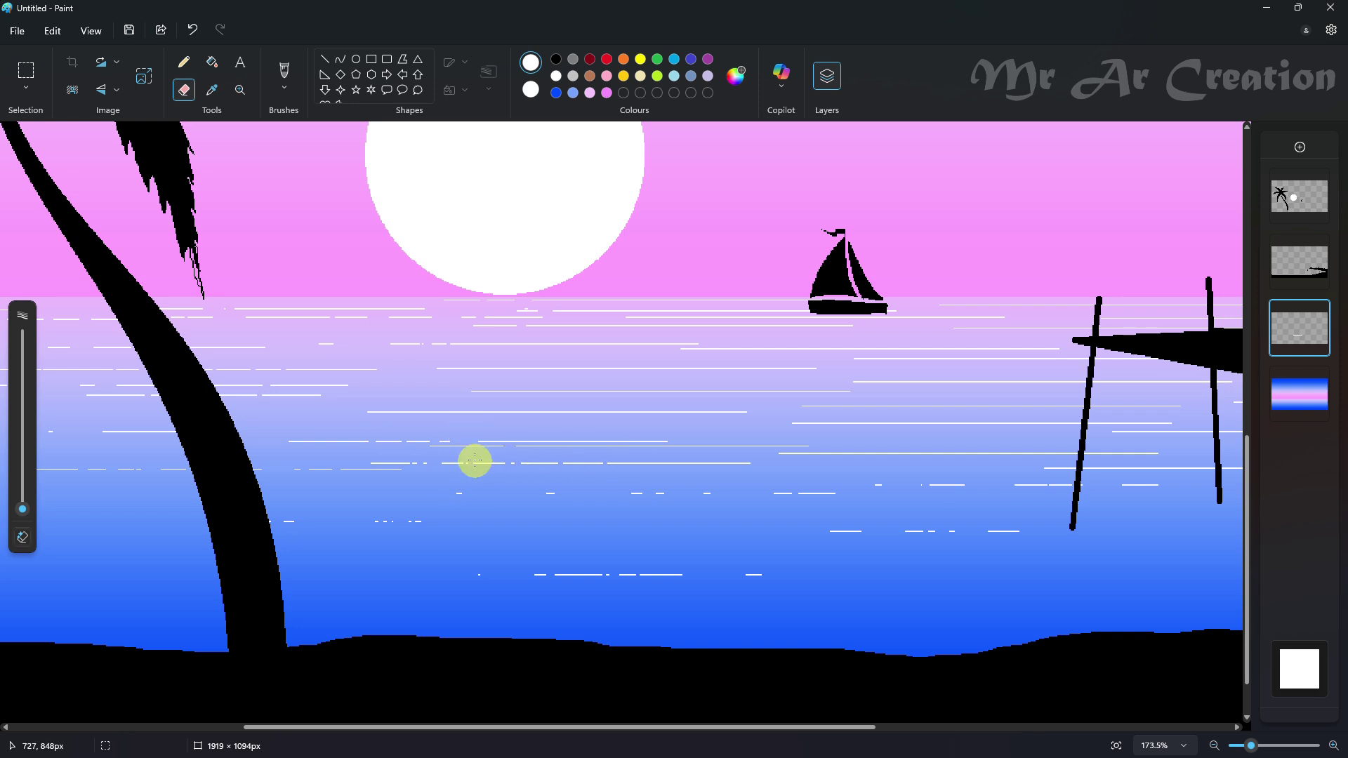
click(394, 413)
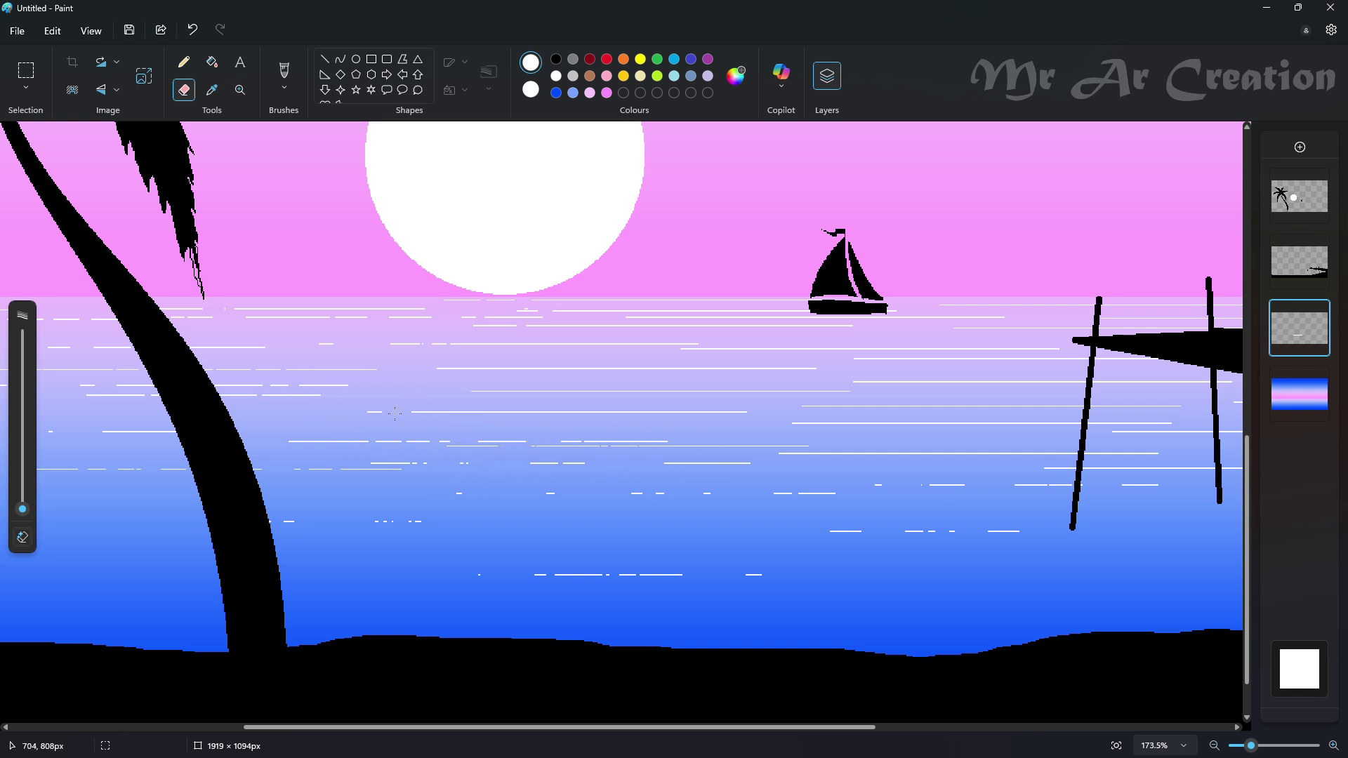
drag(846, 453, 872, 454)
drag(655, 392, 677, 391)
drag(786, 390, 762, 389)
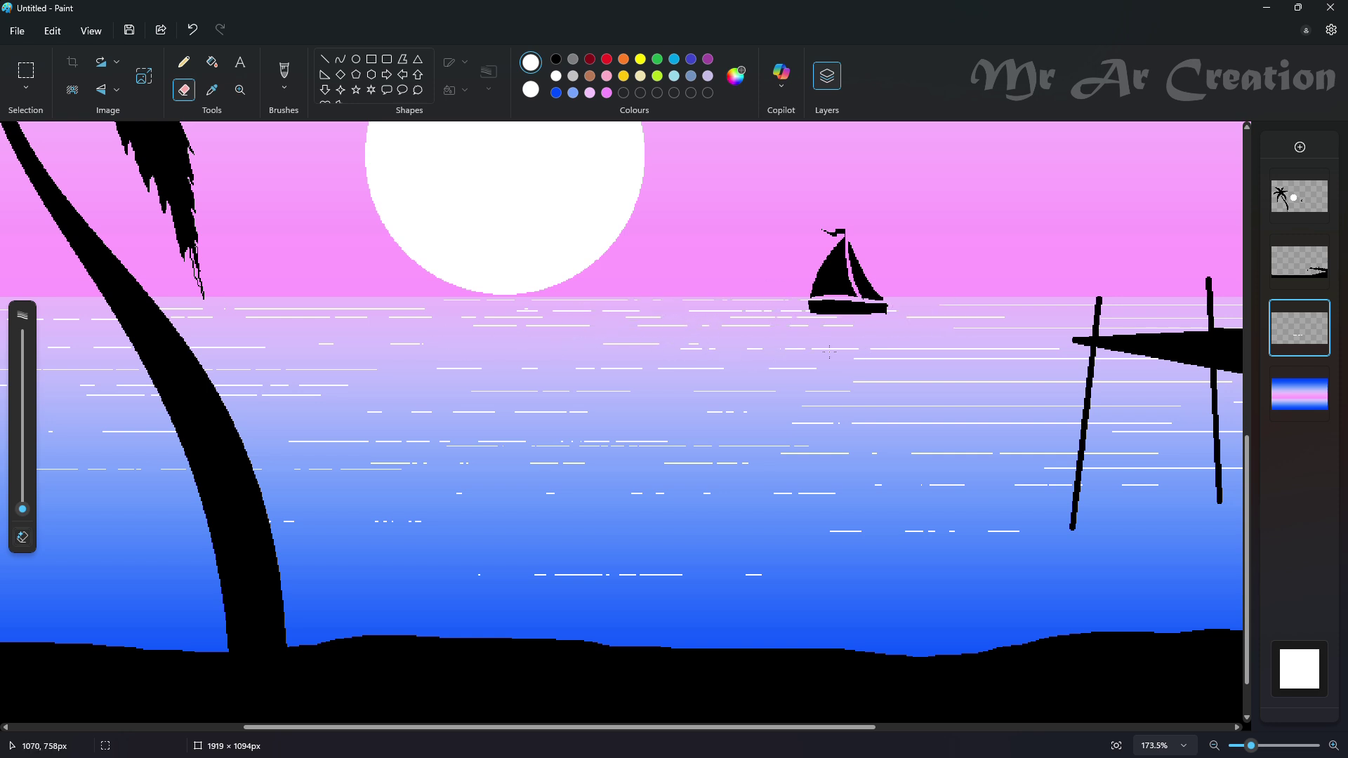
drag(998, 349, 918, 349)
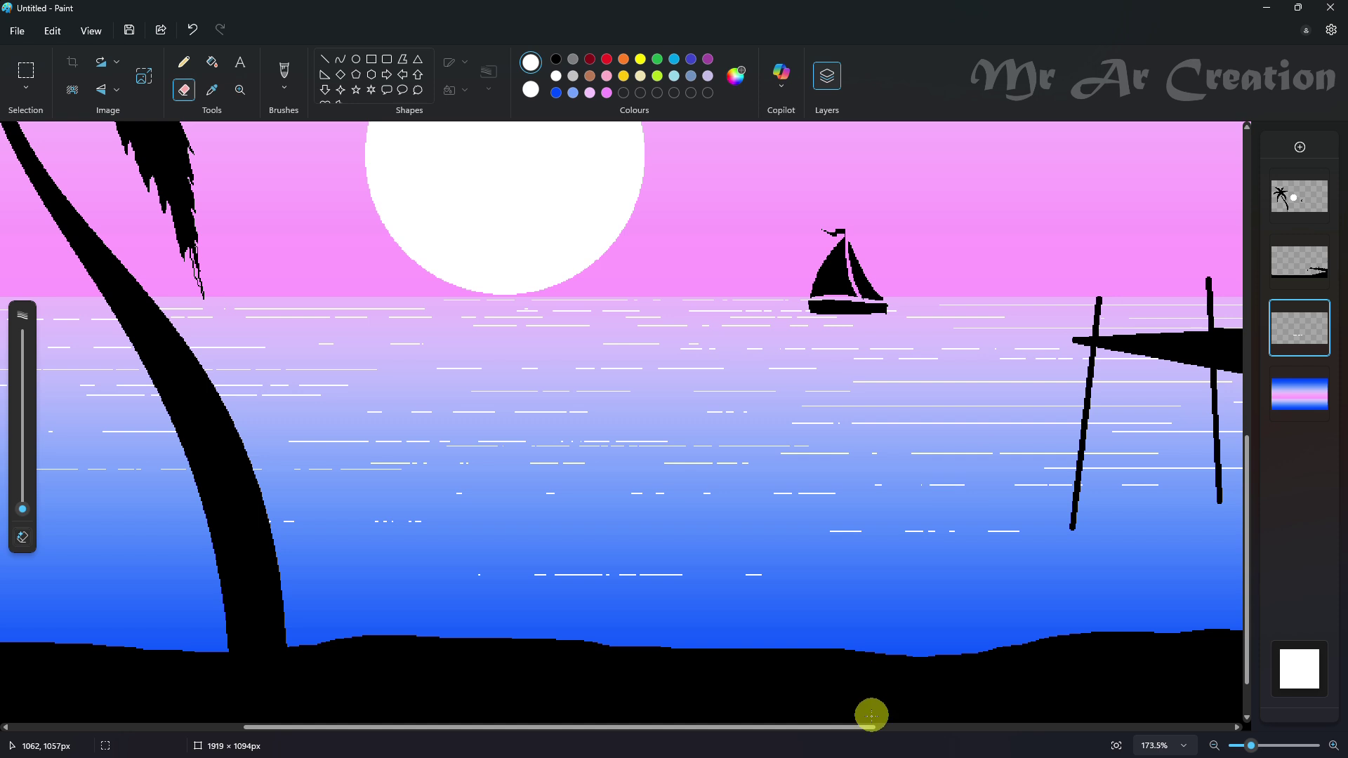
Break up the remaining ripple lines around the pier and its posts with erased gaps.
drag(871, 715, 1077, 715)
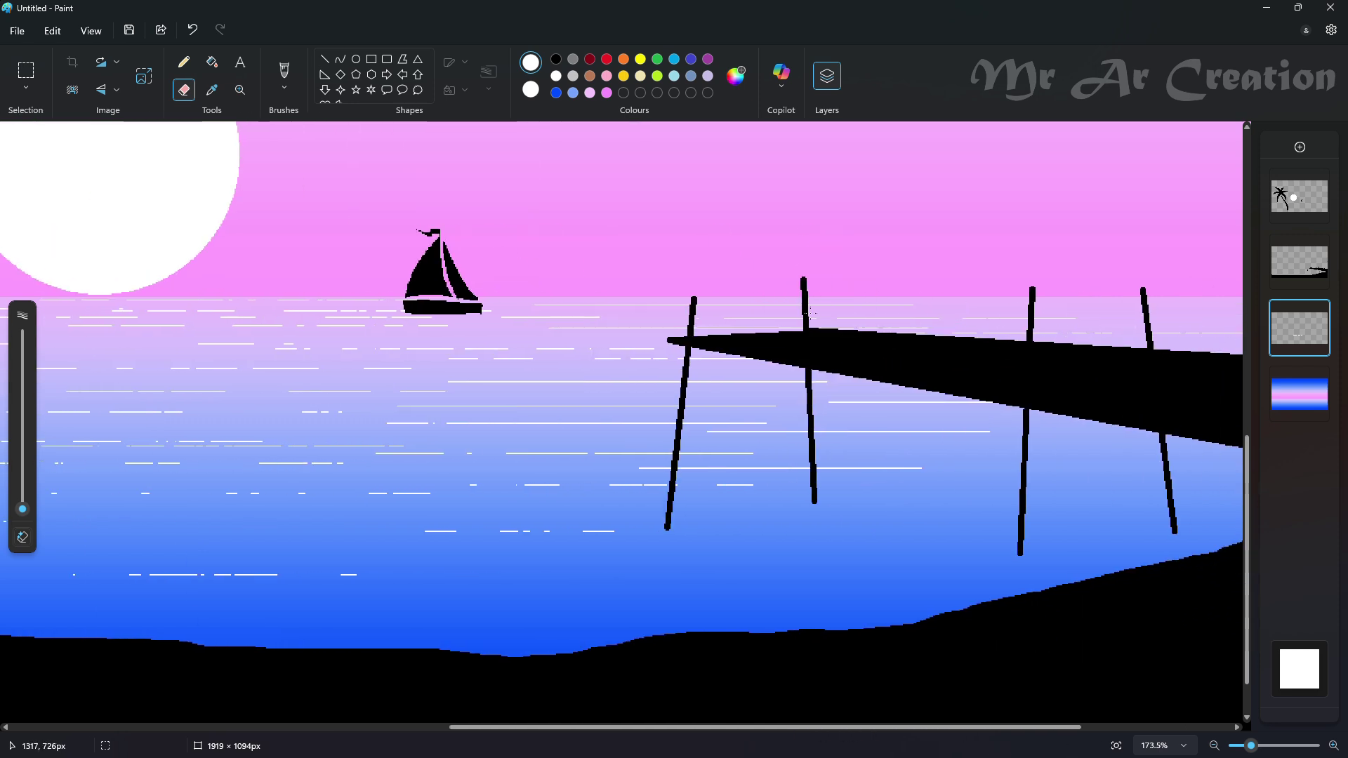
click(664, 317)
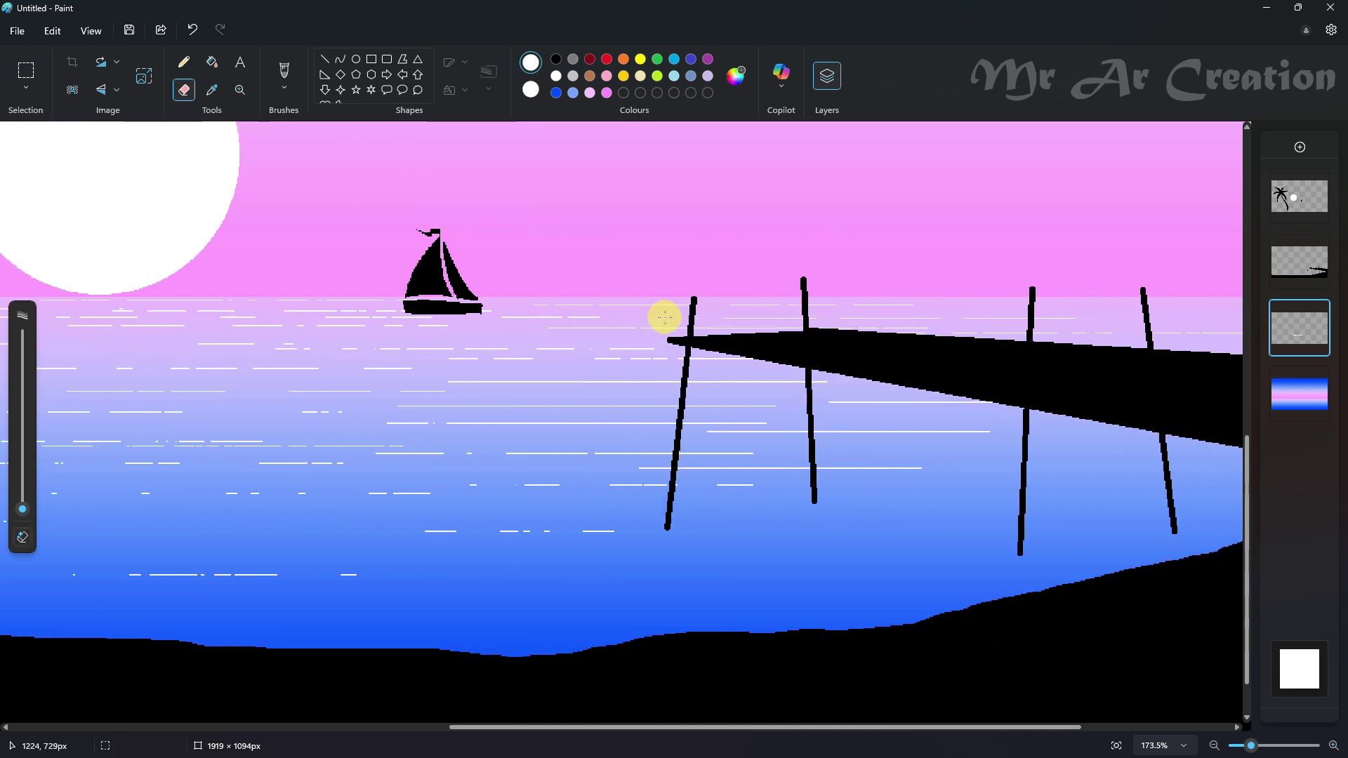
click(564, 398)
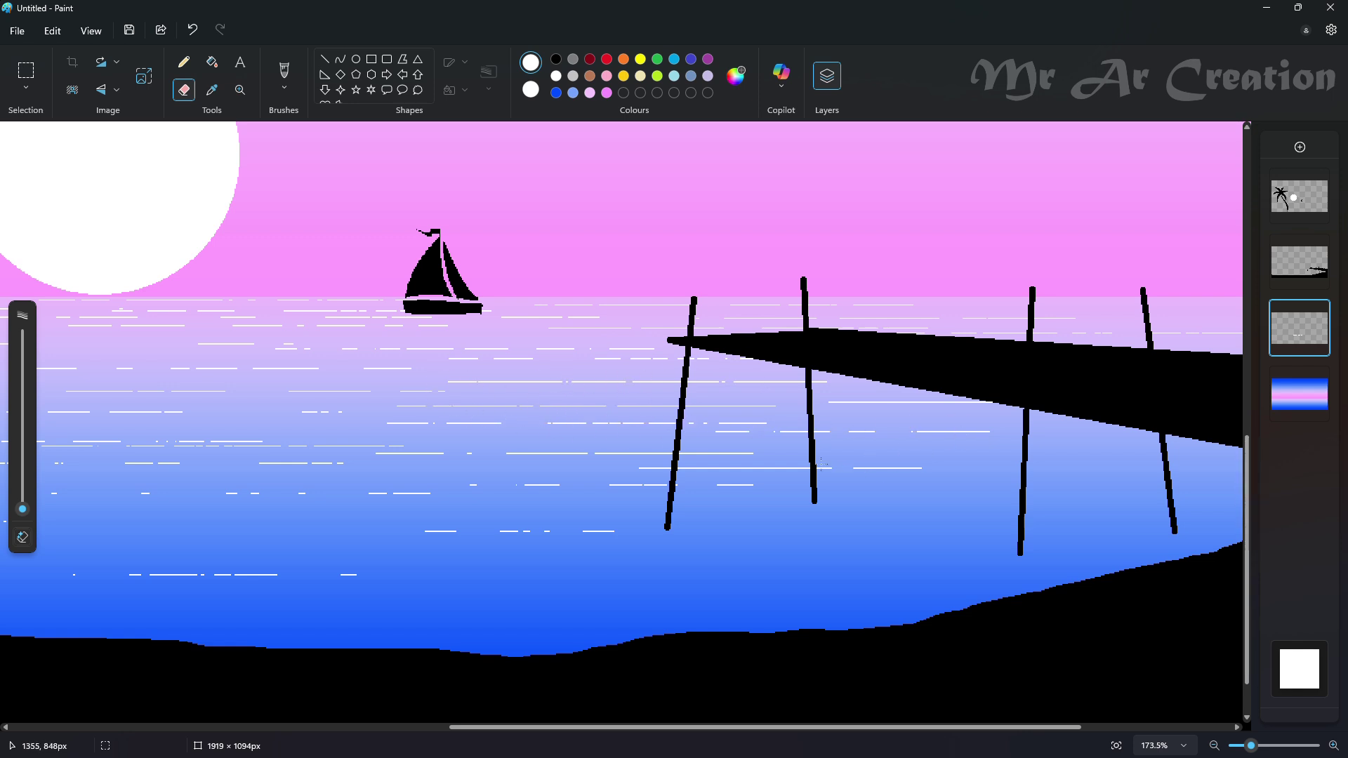
scroll(608, 382, down, 3)
Draw a red-filled circle in the upper-right sky as the base of the moon.
click(360, 60)
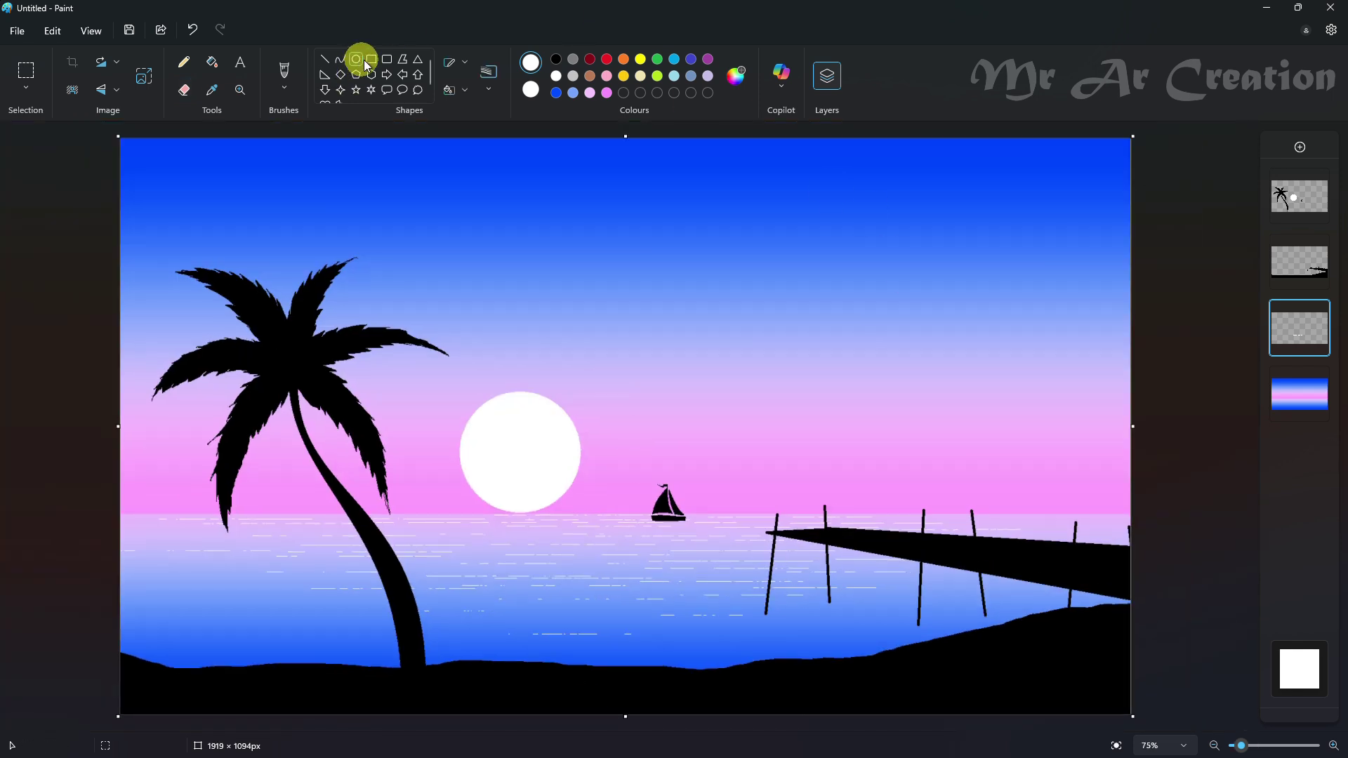
drag(861, 185, 963, 295)
click(1049, 257)
Draw a white-filled circle over the red one, offset up and to the right so that only a red crescent shows.
click(556, 76)
right_click(557, 76)
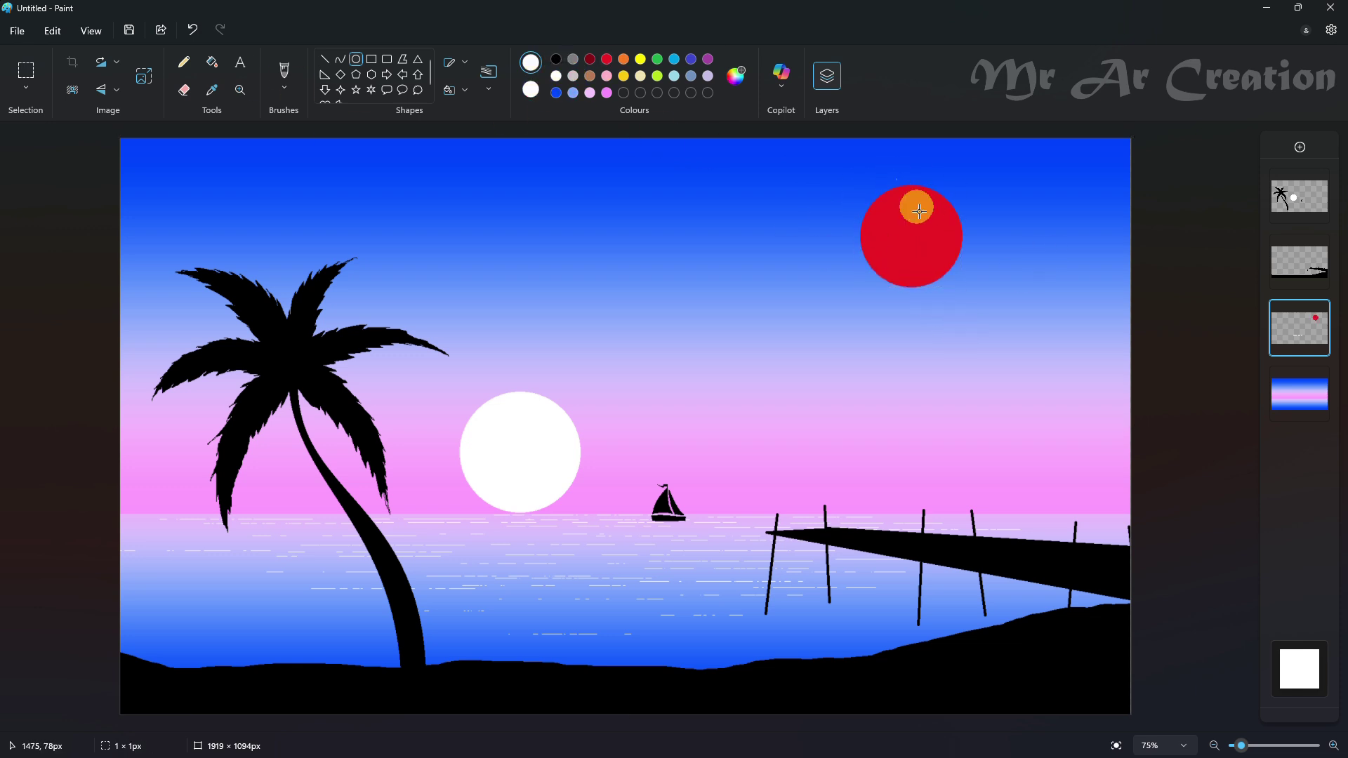
drag(917, 207, 1013, 303)
drag(983, 253, 939, 237)
mouse_move(964, 288)
mouse_down()
mouse_move(951, 248)
mouse_move(963, 280)
mouse_up()
drag(942, 255, 945, 256)
drag(965, 282, 948, 260)
click(1033, 249)
Remove the white circle using a transparent selection and fill the remaining red crescent with white.
click(25, 87)
click(55, 110)
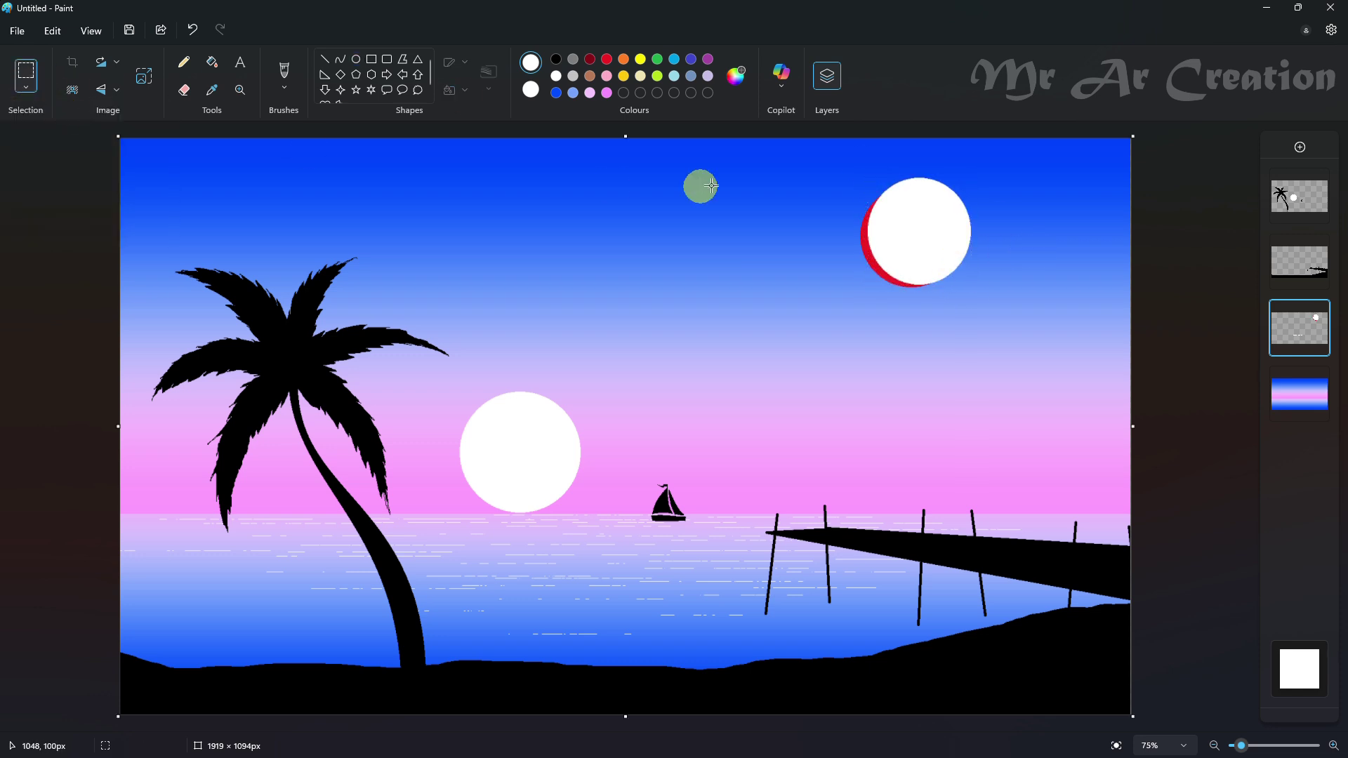
drag(828, 157, 990, 300)
click(26, 87)
click(64, 221)
click(751, 287)
click(212, 62)
click(871, 256)
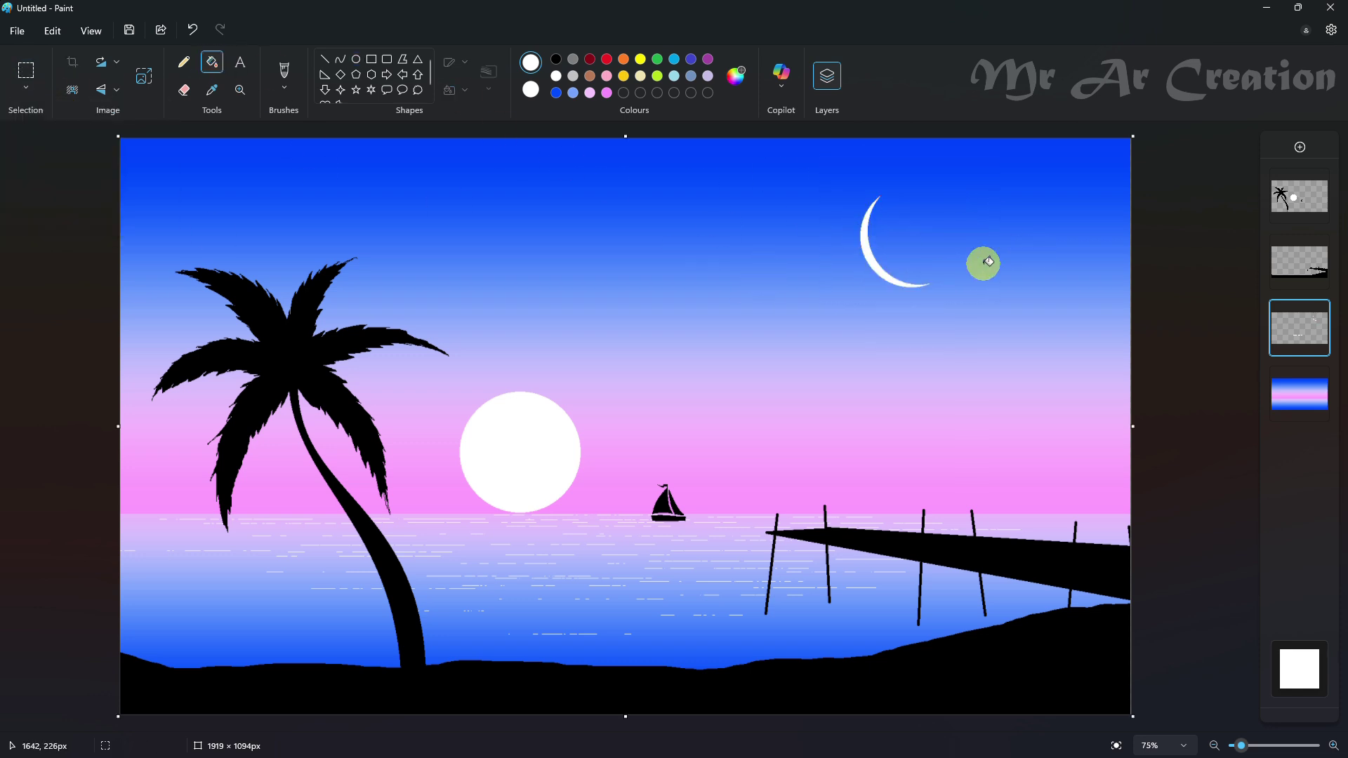
Touch up the crescent moon's pointed tip with white fill.
scroll(920, 254, up, 5)
scroll(992, 328, up, 3)
click(767, 313)
key(ctrl+z)
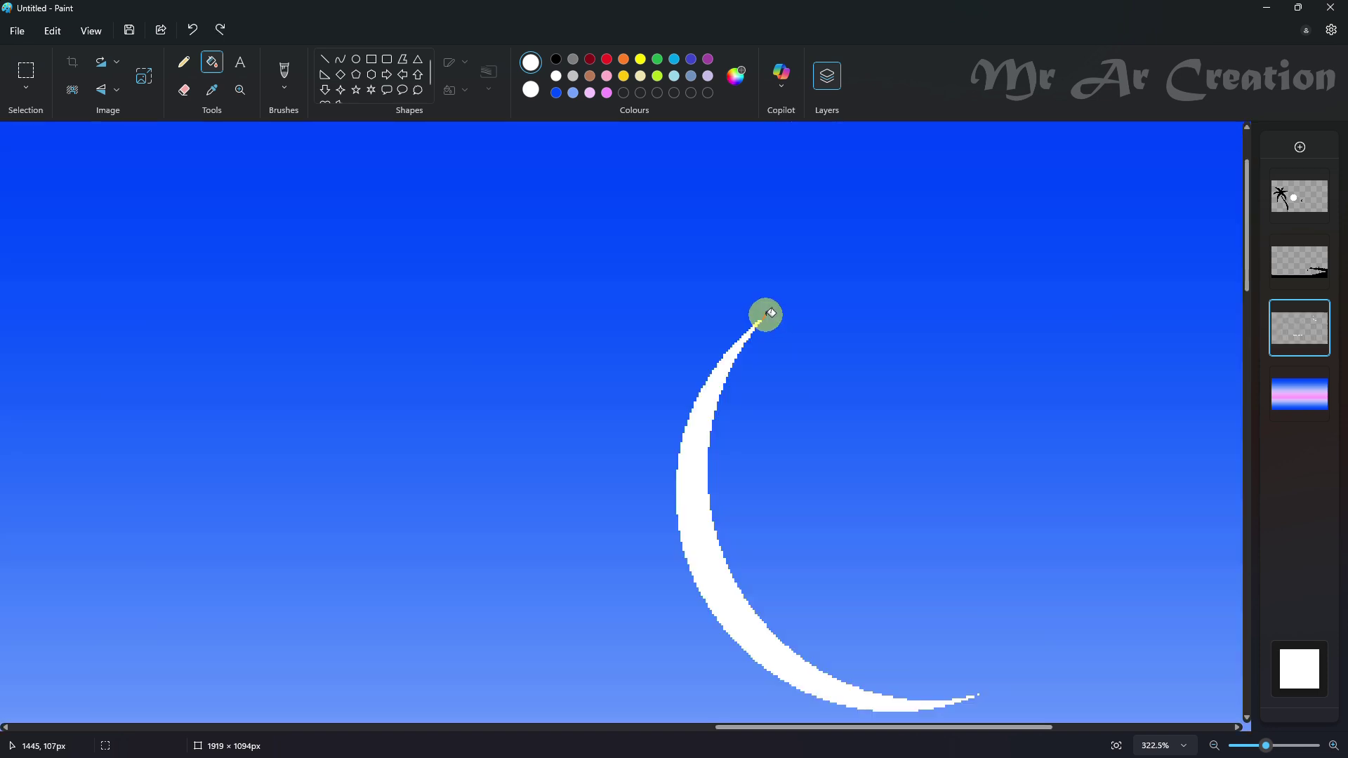
scroll(866, 303, down, 9)
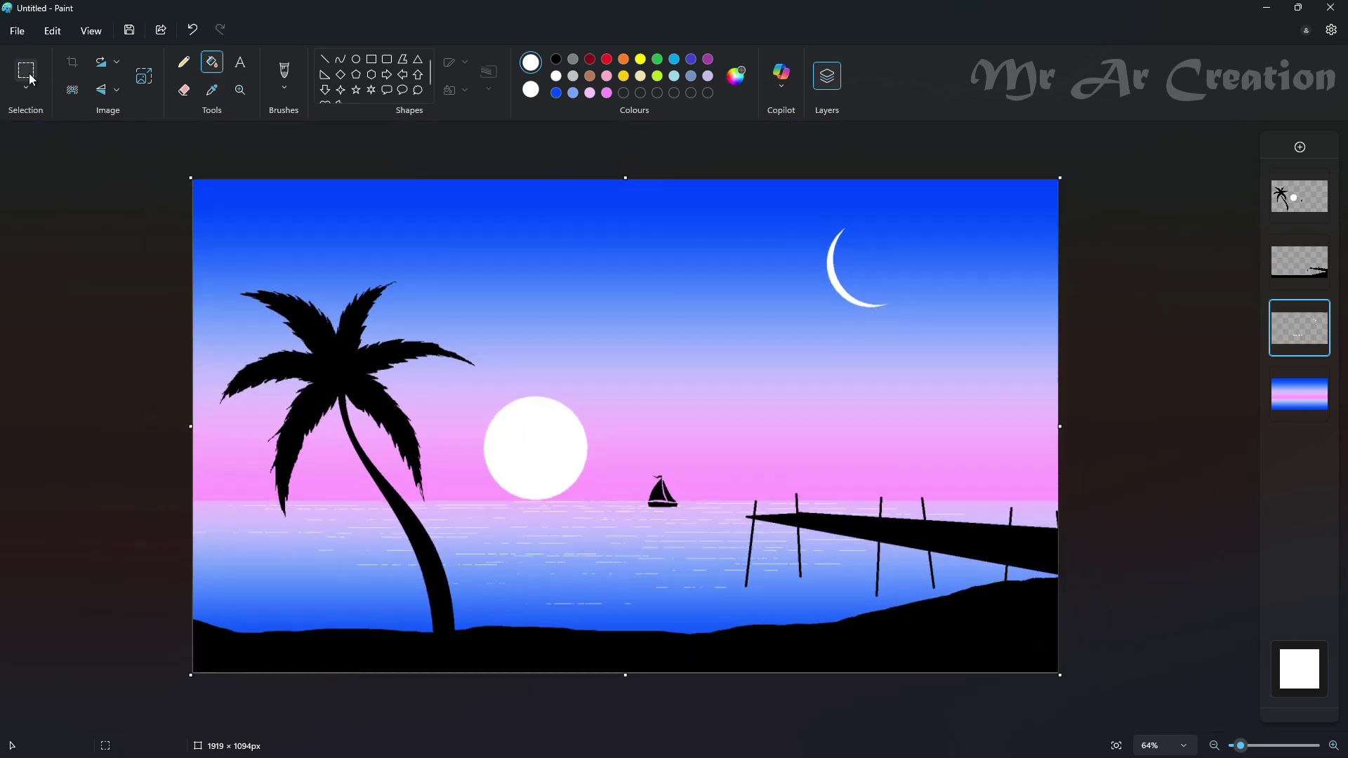
Select the crescent moon and move it closer to the sky's upper-right corner using a transparent selection.
click(27, 74)
drag(794, 208, 950, 370)
drag(910, 302, 997, 299)
click(26, 88)
click(75, 198)
drag(922, 263, 983, 259)
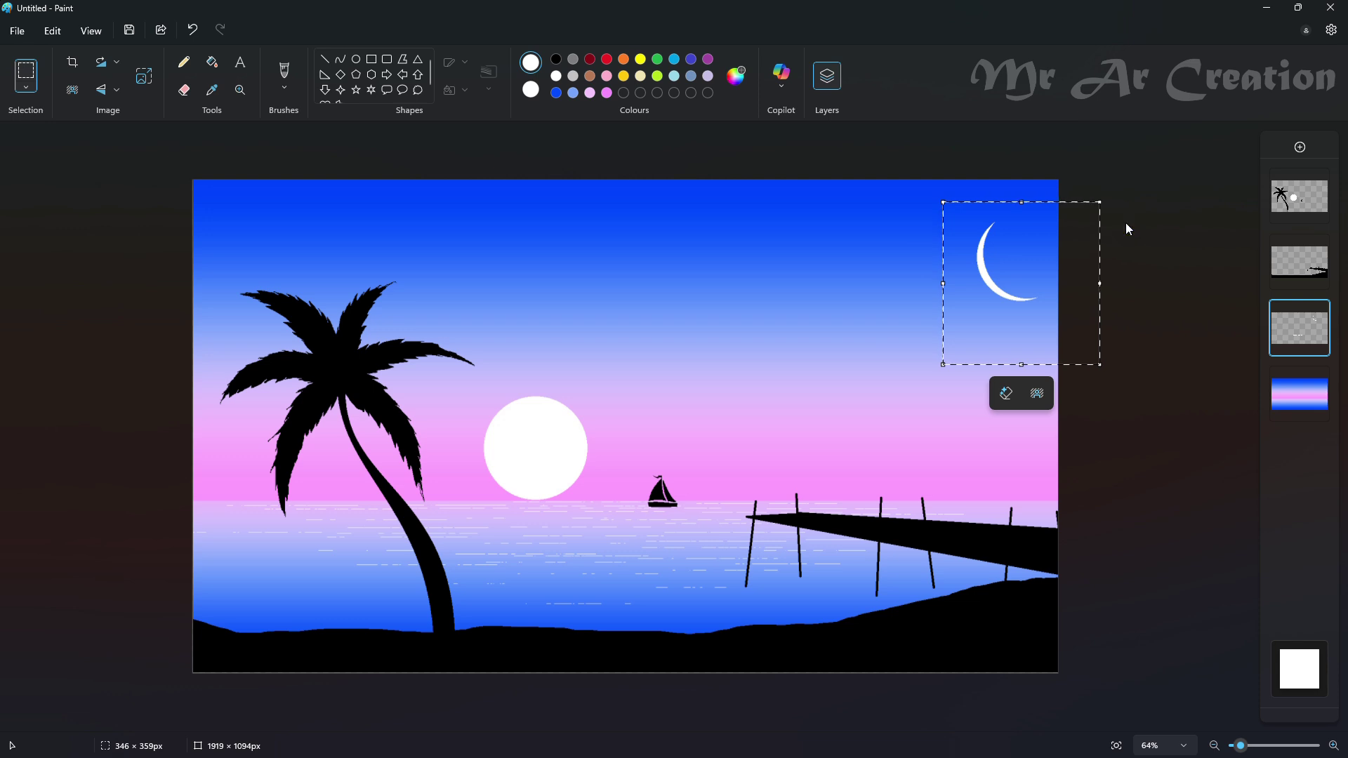
click(1126, 223)
Scatter small white four-point stars of varied sizes across the sky.
click(344, 91)
click(450, 62)
click(475, 96)
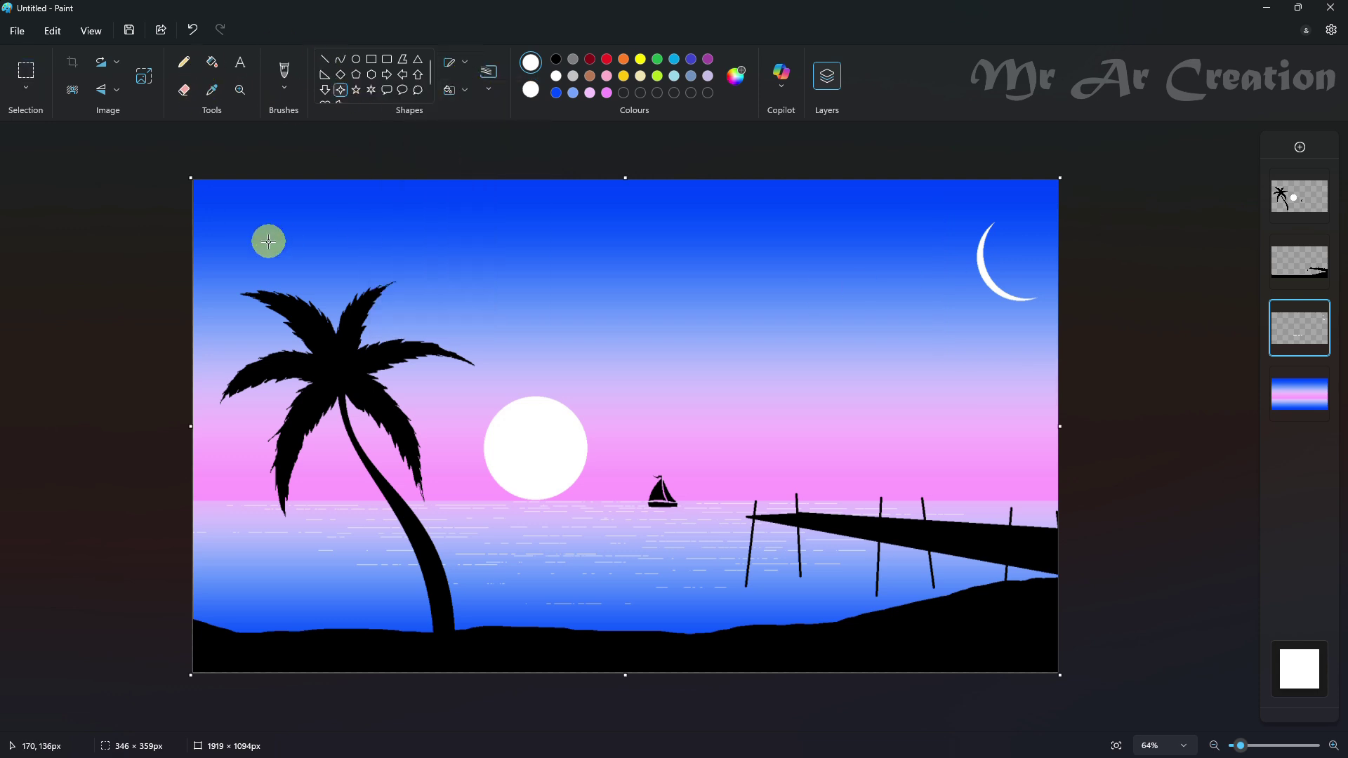
drag(266, 240, 278, 252)
drag(737, 354, 748, 366)
drag(928, 194, 935, 201)
drag(704, 204, 707, 207)
drag(524, 306, 531, 313)
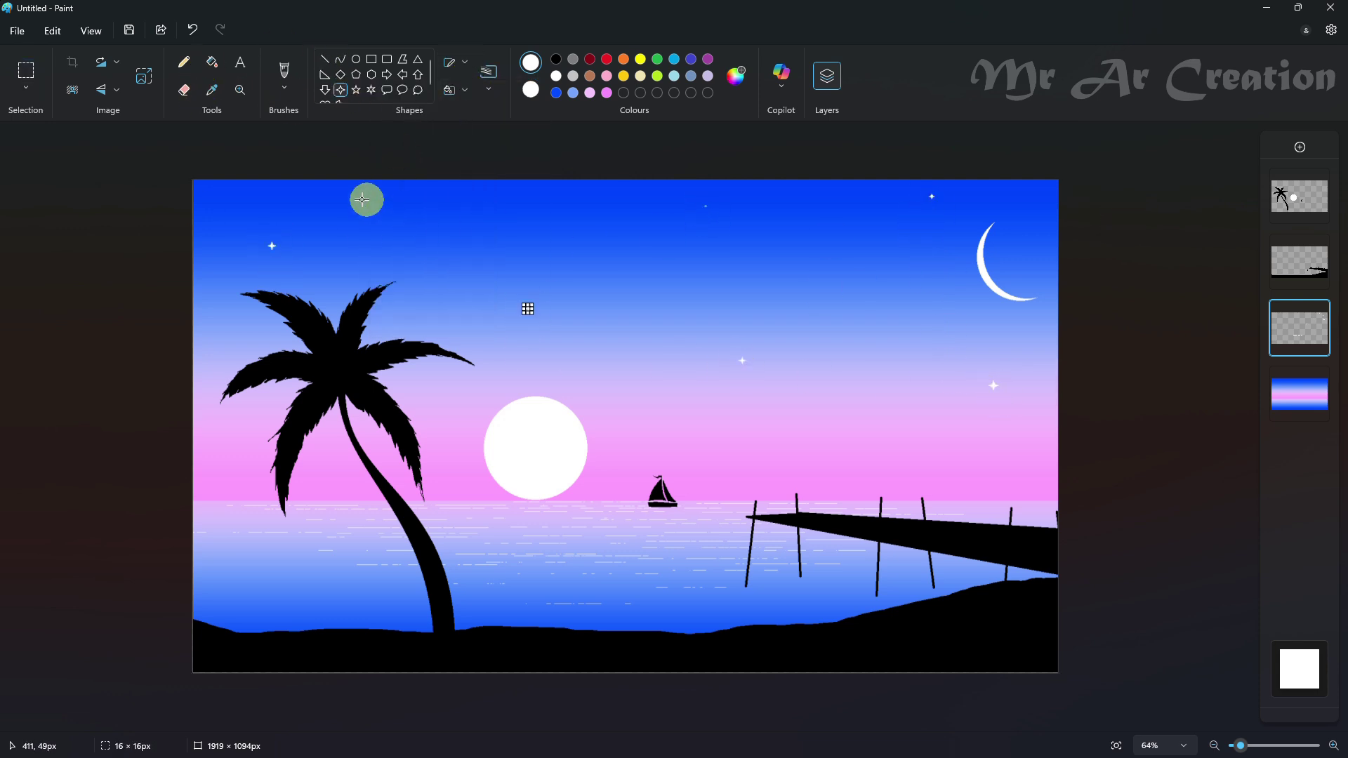
drag(342, 195, 345, 197)
drag(259, 449, 264, 455)
drag(1030, 475, 1034, 479)
click(827, 267)
drag(829, 234, 835, 240)
Dot the sky with tiny white pencil stars of varied sizes between the larger stars.
click(184, 63)
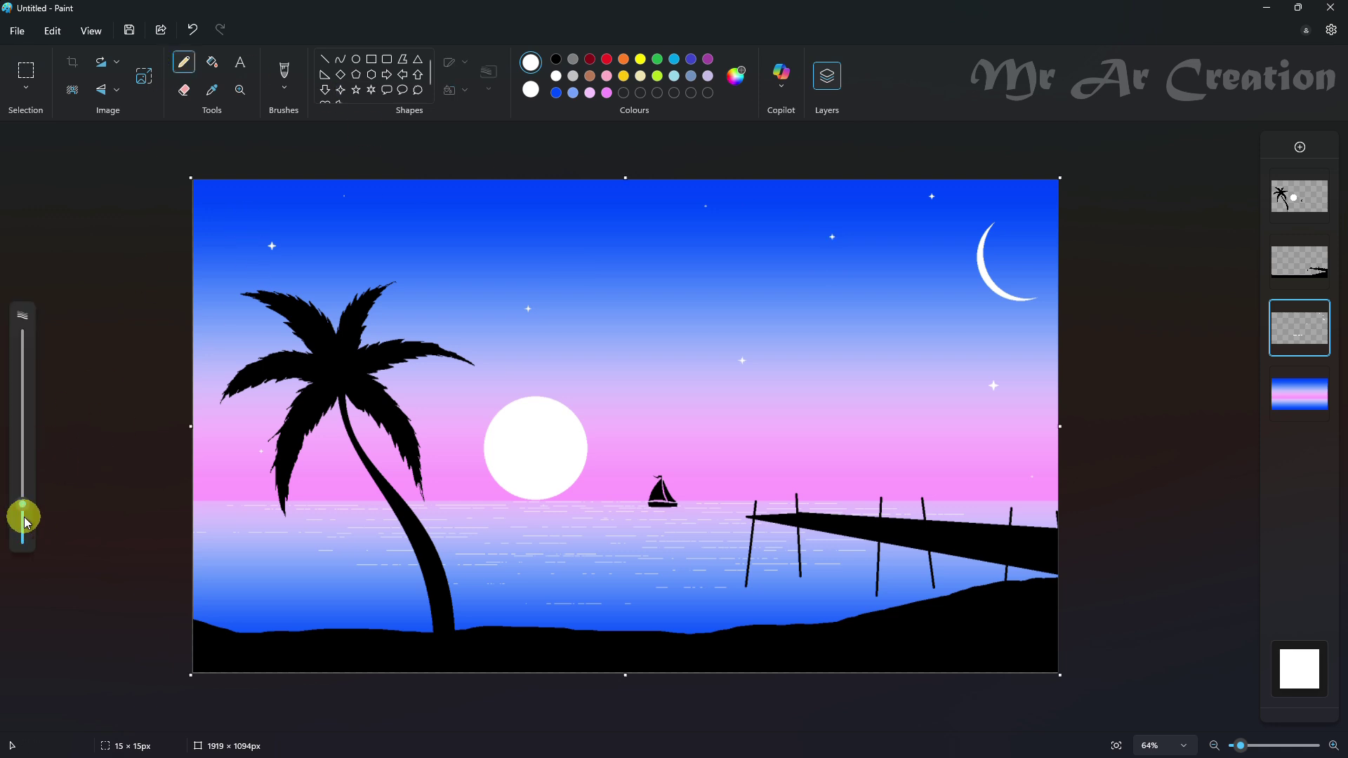
click(217, 226)
drag(24, 517, 22, 536)
click(392, 220)
click(615, 273)
click(797, 237)
click(821, 210)
key(ctrl+z)
click(927, 235)
click(1011, 202)
click(1045, 356)
click(889, 334)
click(513, 229)
click(456, 471)
click(476, 283)
click(820, 302)
click(935, 413)
click(960, 480)
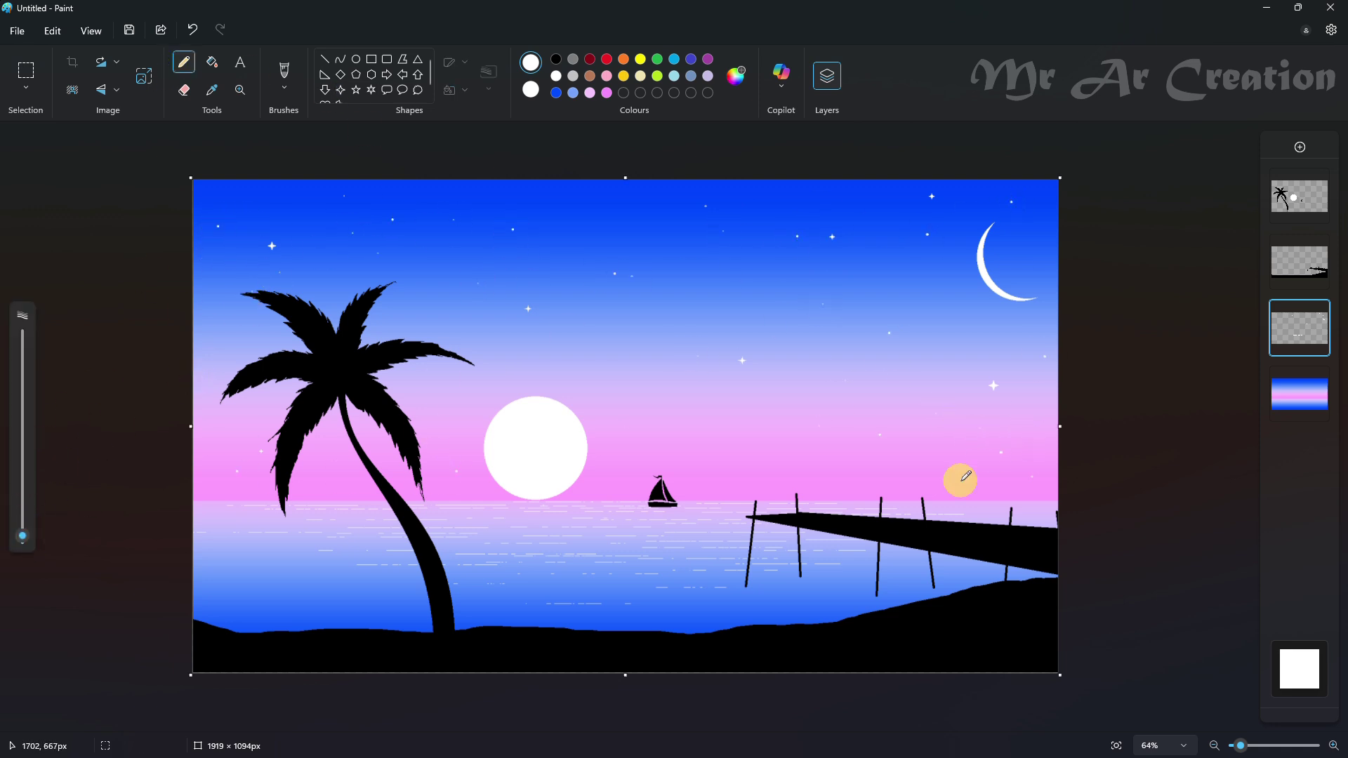
click(761, 463)
click(436, 329)
click(249, 321)
click(257, 413)
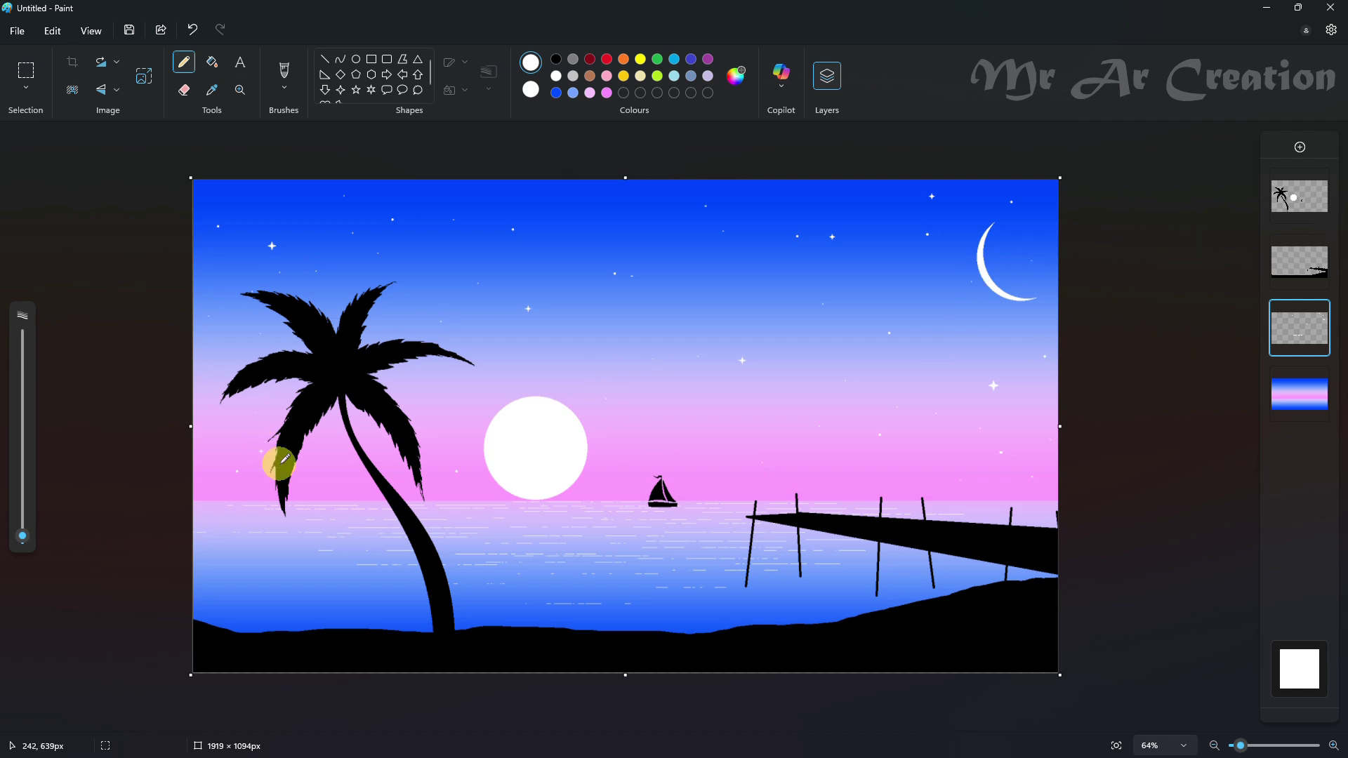
Draw thin black horizontal reflection lines on the water beneath the sailboat's hull and trim them with the eraser.
click(340, 59)
scroll(414, 617, up, 3)
scroll(672, 495, up, 3)
click(325, 60)
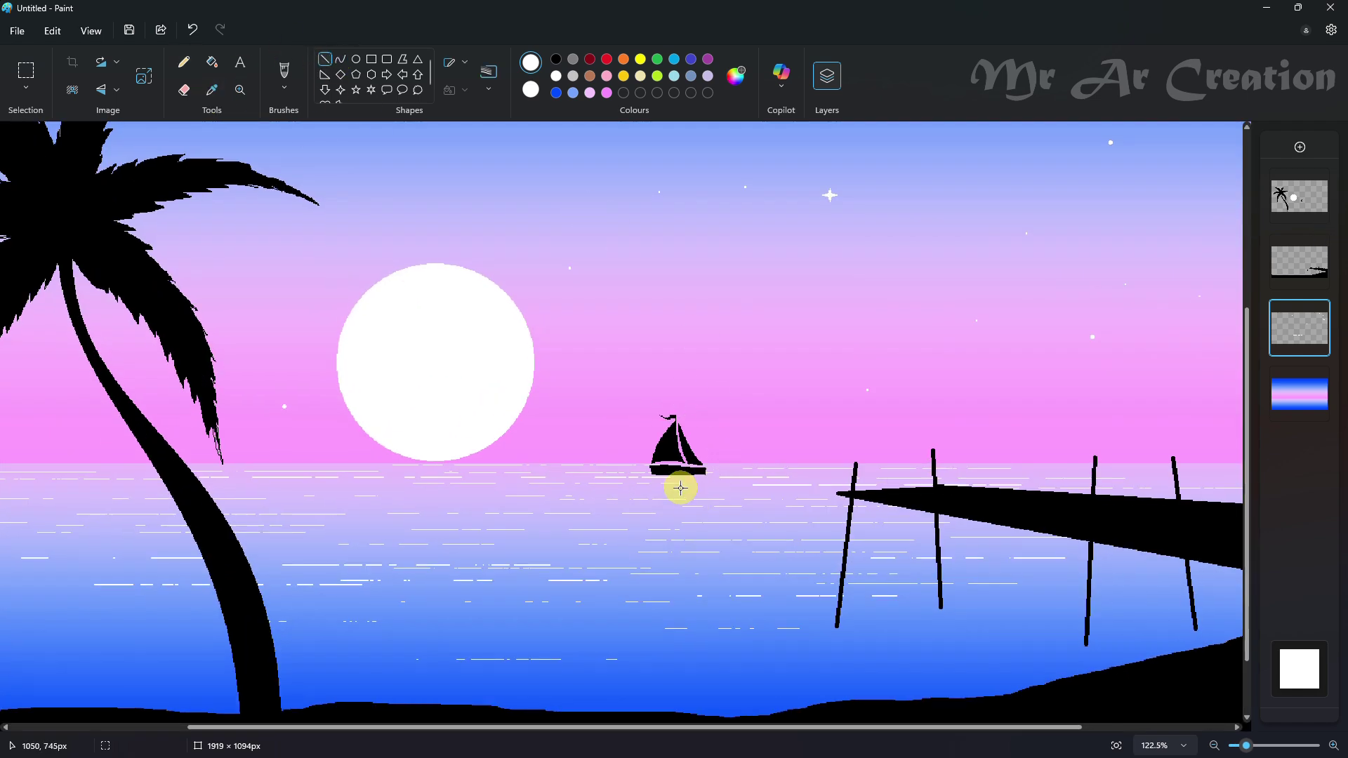
mouse_move(669, 486)
mouse_down()
mouse_move(738, 487)
mouse_move(695, 485)
mouse_move(711, 419)
mouse_move(800, 455)
mouse_move(671, 503)
mouse_move(677, 491)
mouse_move(685, 505)
mouse_move(638, 507)
mouse_up()
click(460, 64)
click(457, 160)
click(557, 59)
right_click(556, 60)
scroll(698, 486, up, 3)
click(28, 69)
click(184, 89)
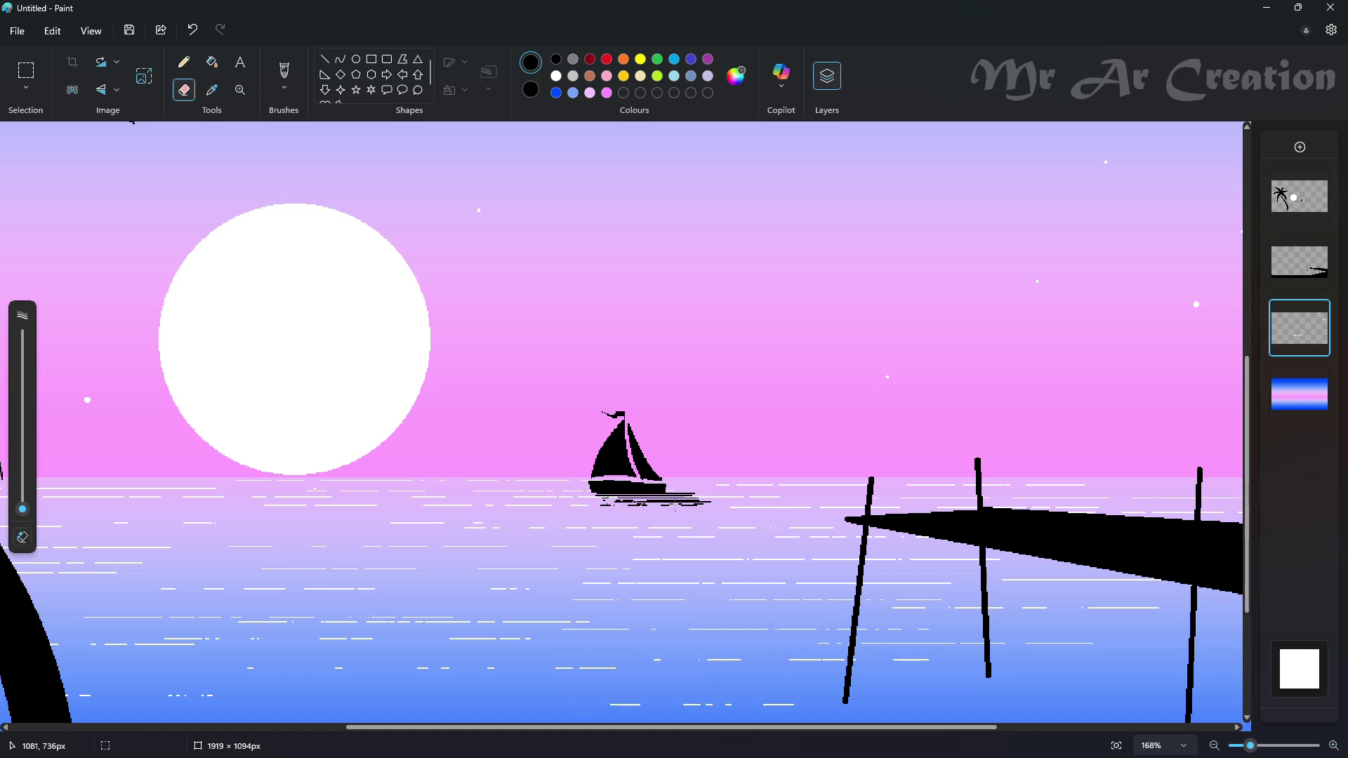
click(713, 502)
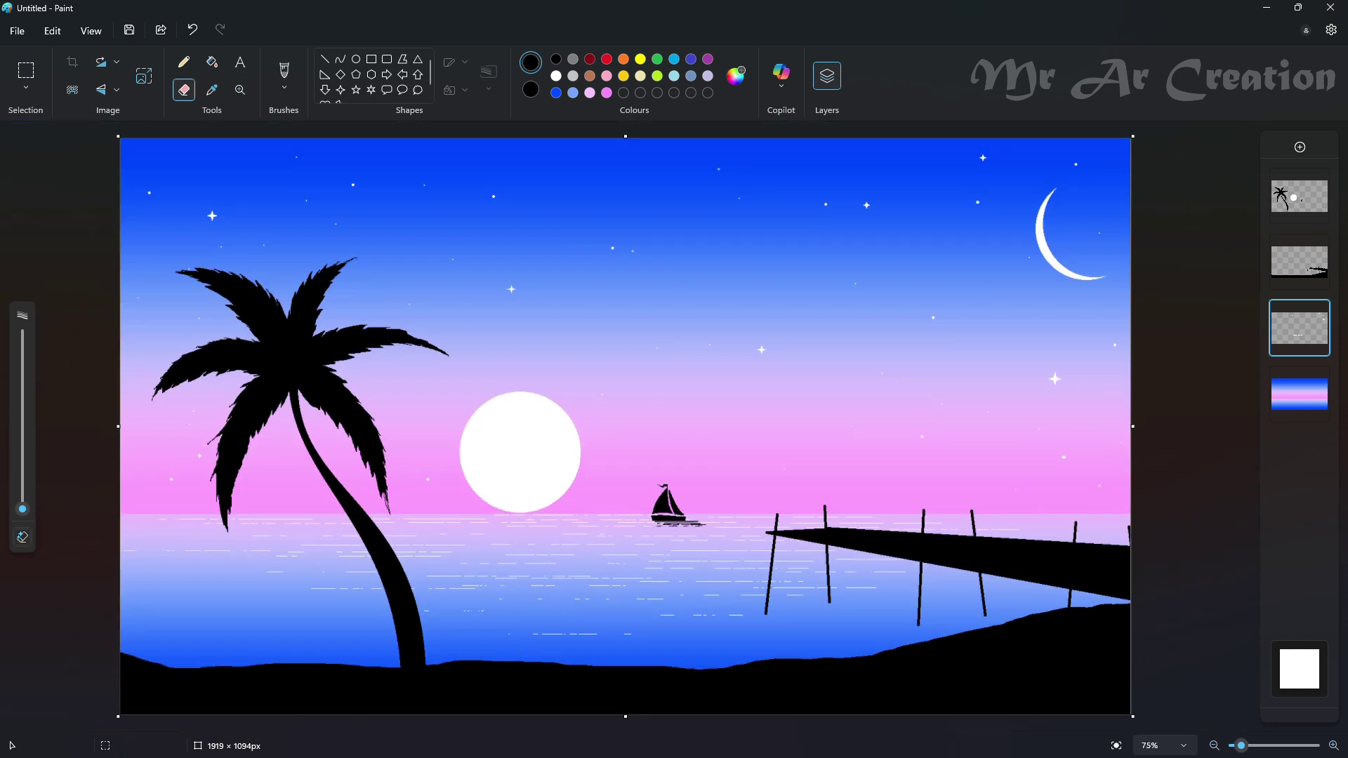